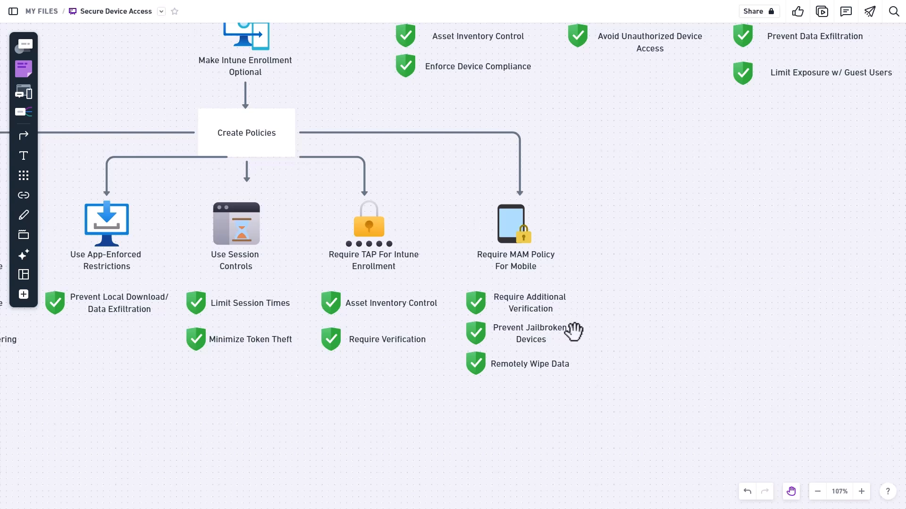
drag(436, 391, 651, 393)
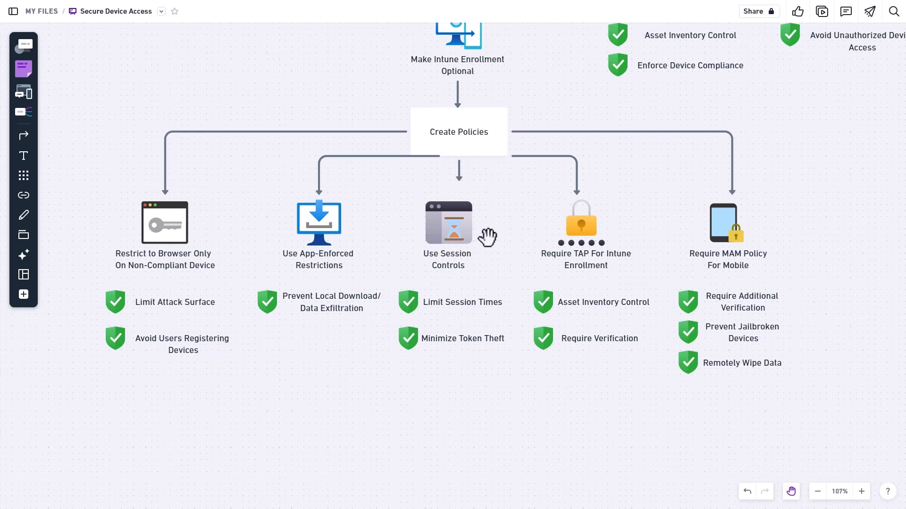
scroll(429, 218, up, 3)
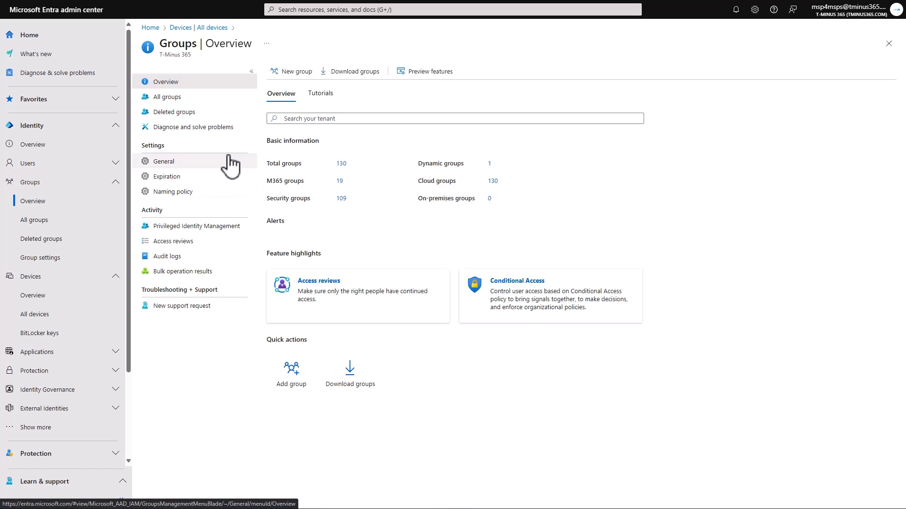
In the Entra admin center, start a new security group named Tminus-BYOD with the Dynamic Device membership type
click(291, 72)
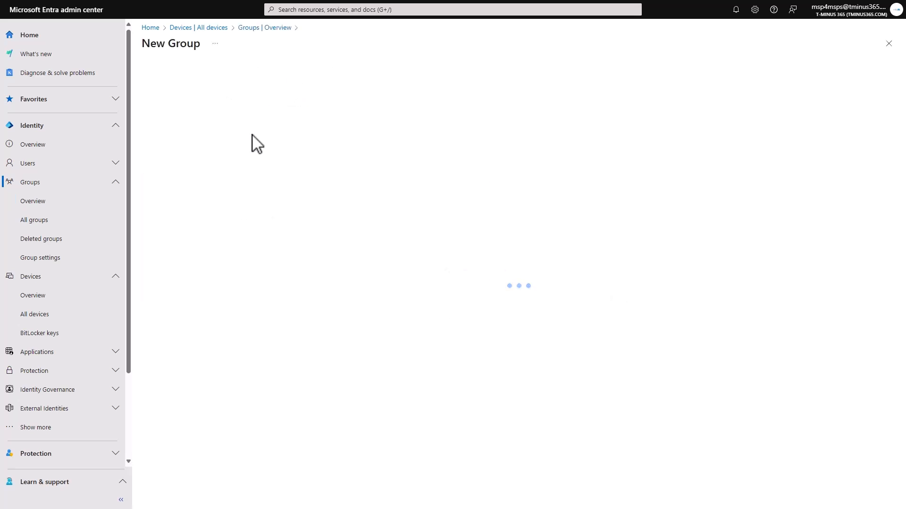
click(229, 133)
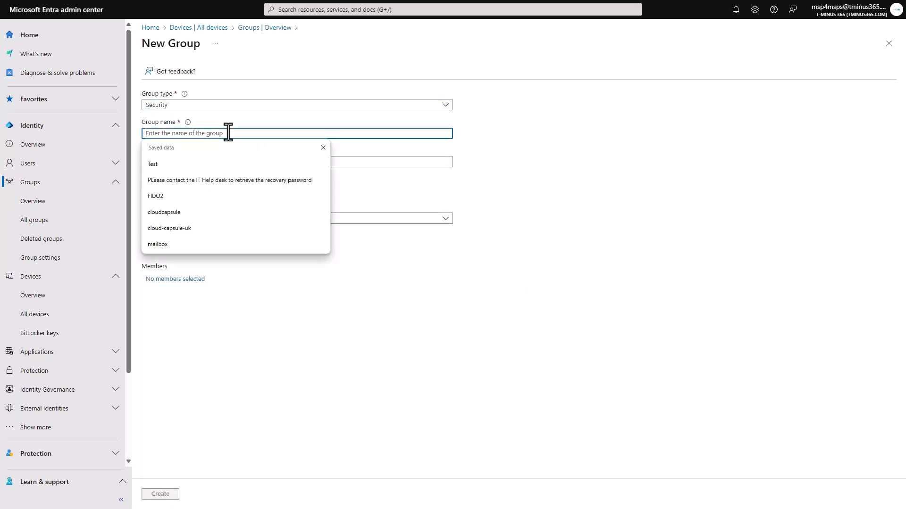
text(Tminus)
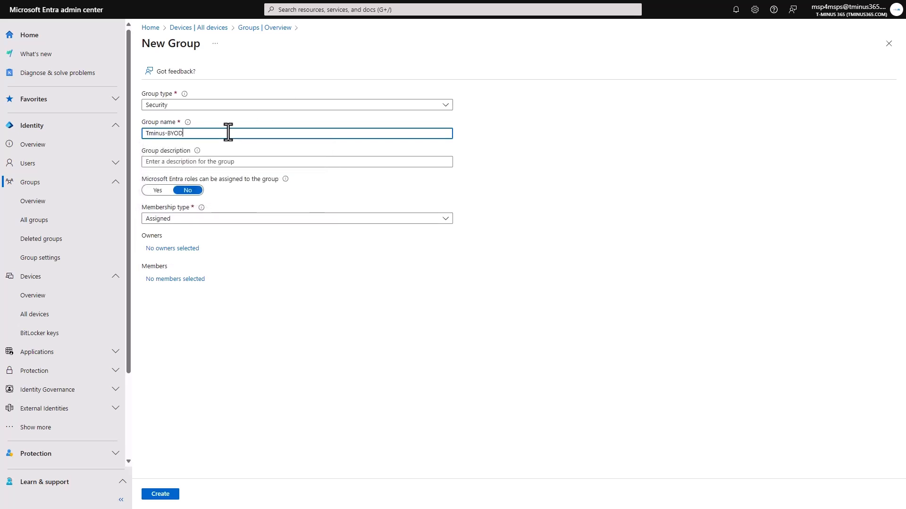
text(-BYOD)
click(210, 220)
click(206, 262)
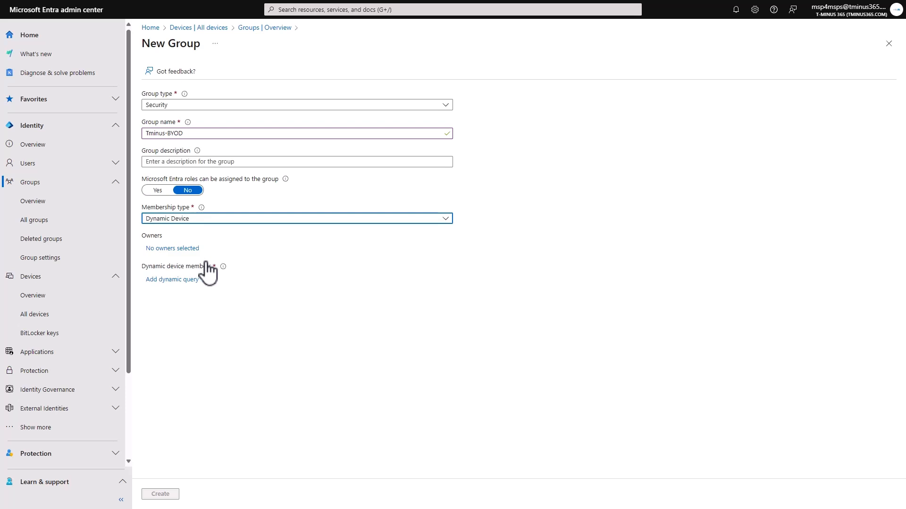
Add a dynamic membership query with the rule deviceOwnership Not Equals Company
click(178, 280)
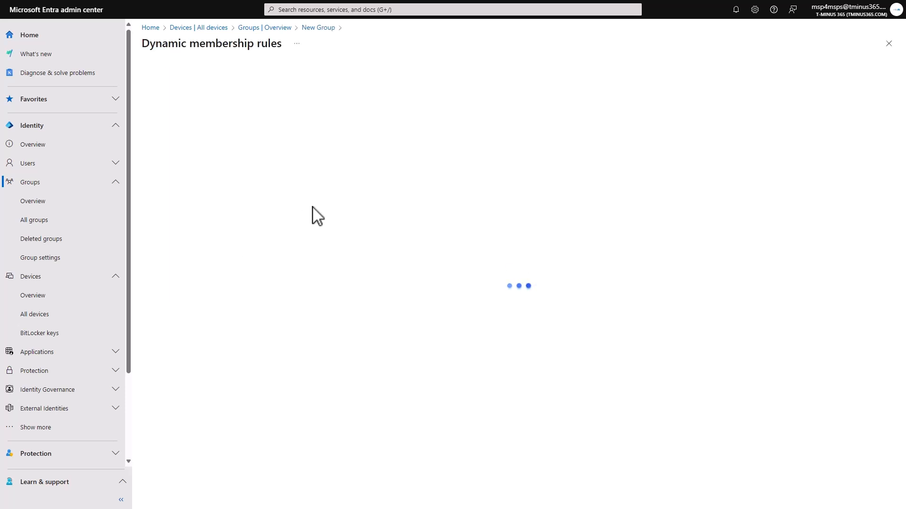
click(298, 149)
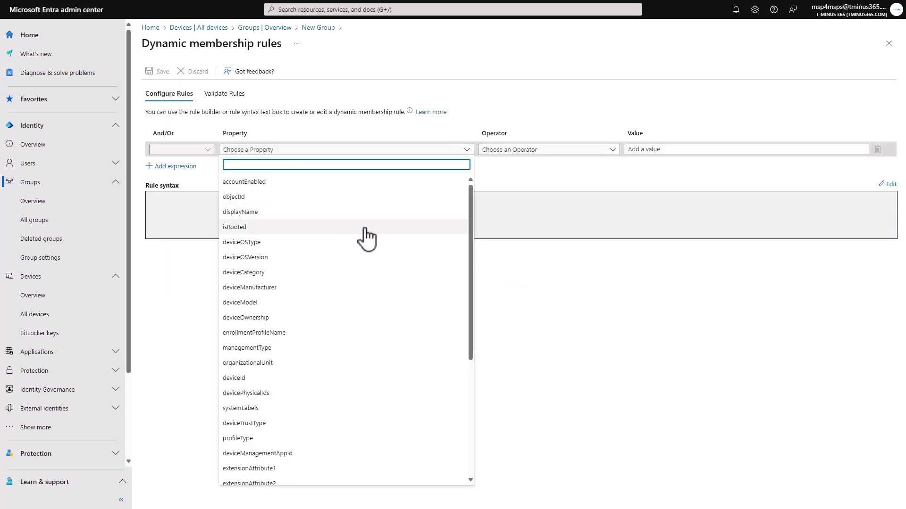
click(284, 318)
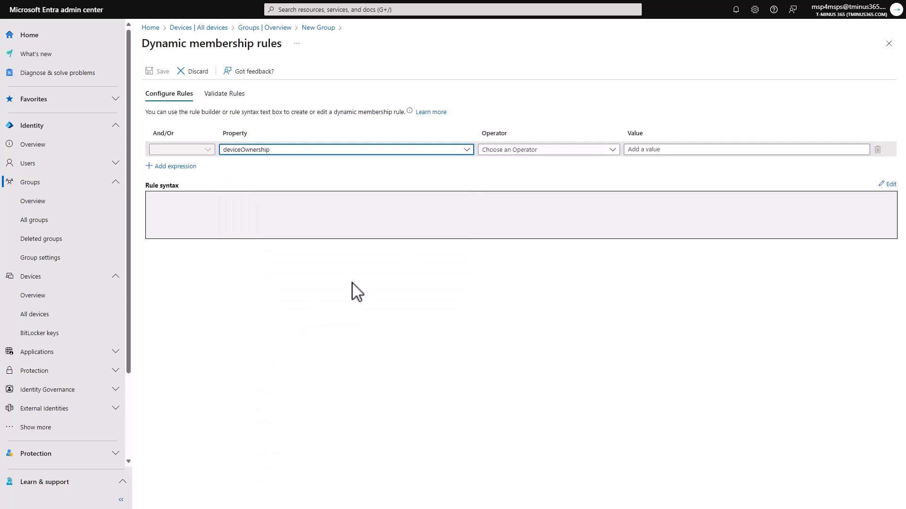
click(518, 156)
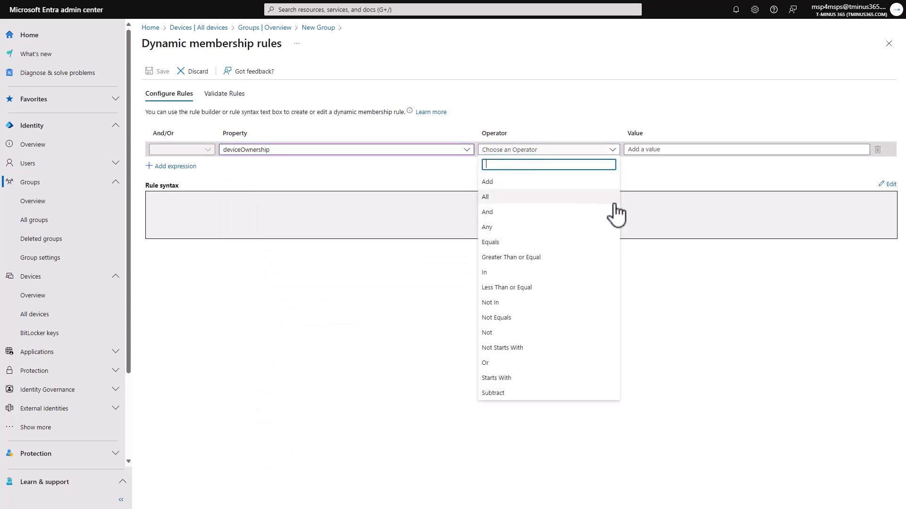
click(523, 317)
click(659, 149)
text(Company)
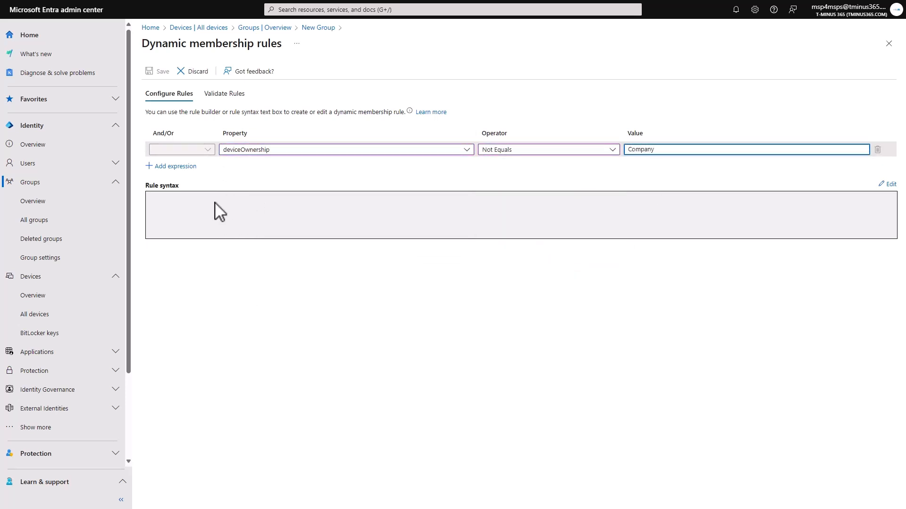
click(257, 180)
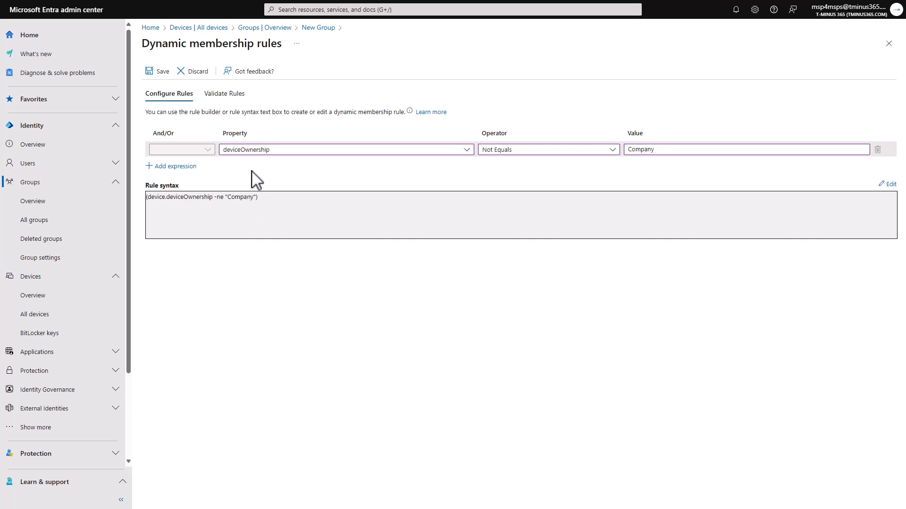
Validate the membership rule against two existing devices, the admin's named work PC and the admin's personal PC
click(225, 93)
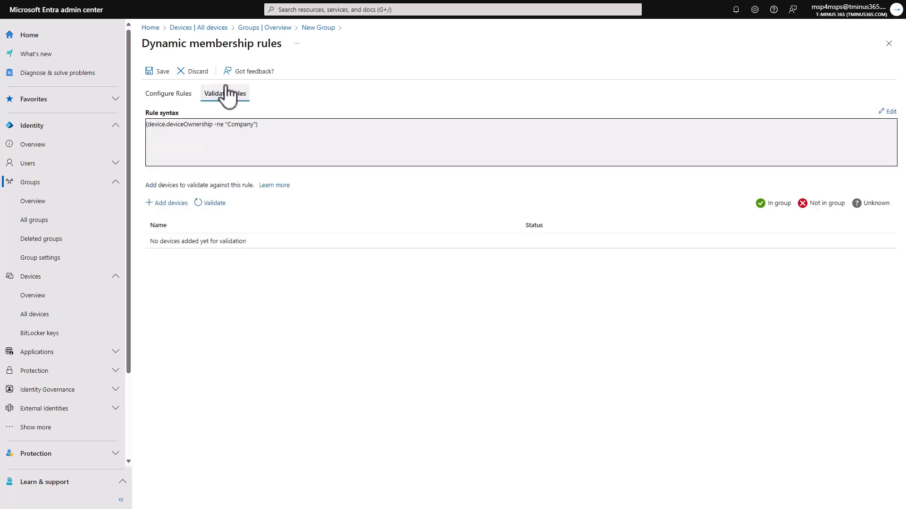
click(169, 203)
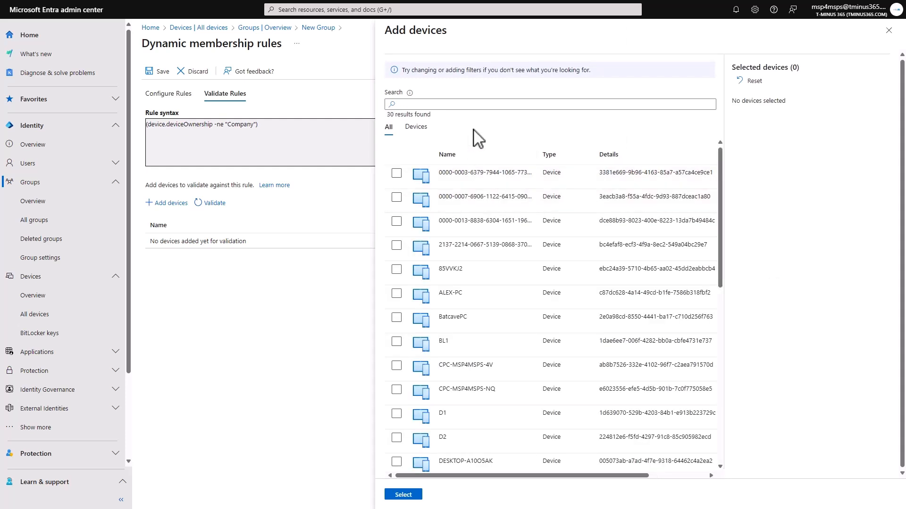
scroll(491, 218, down, 8)
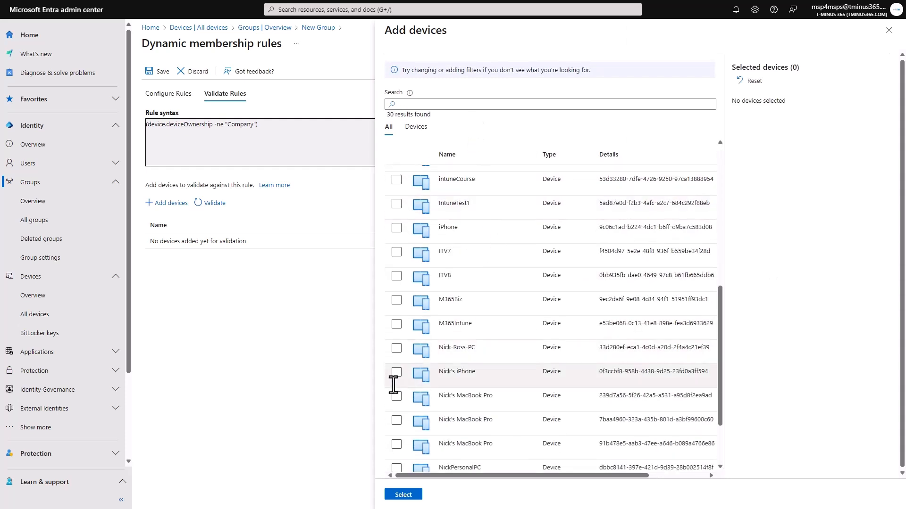
click(397, 349)
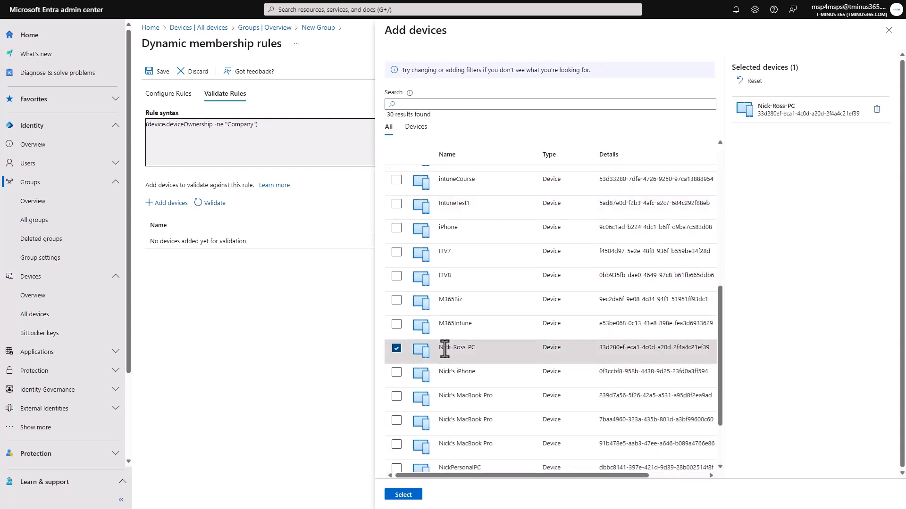
scroll(442, 347, down, 1)
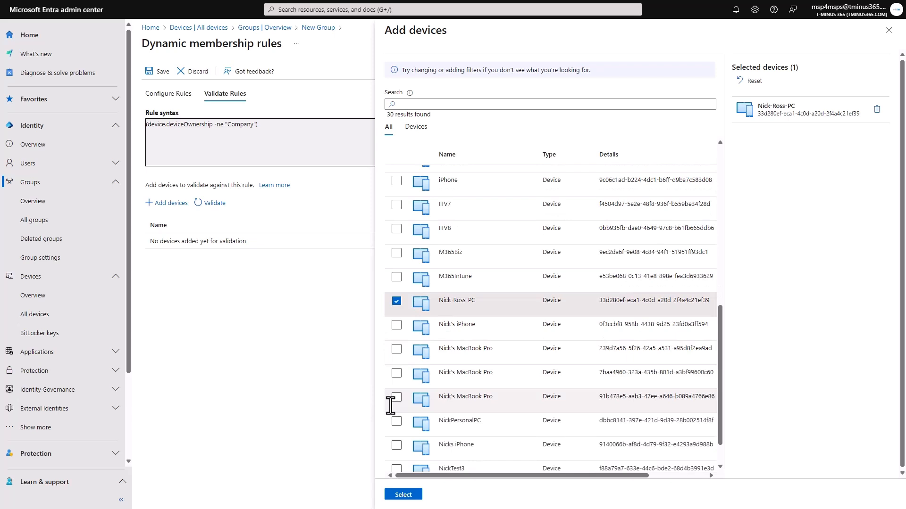
click(432, 429)
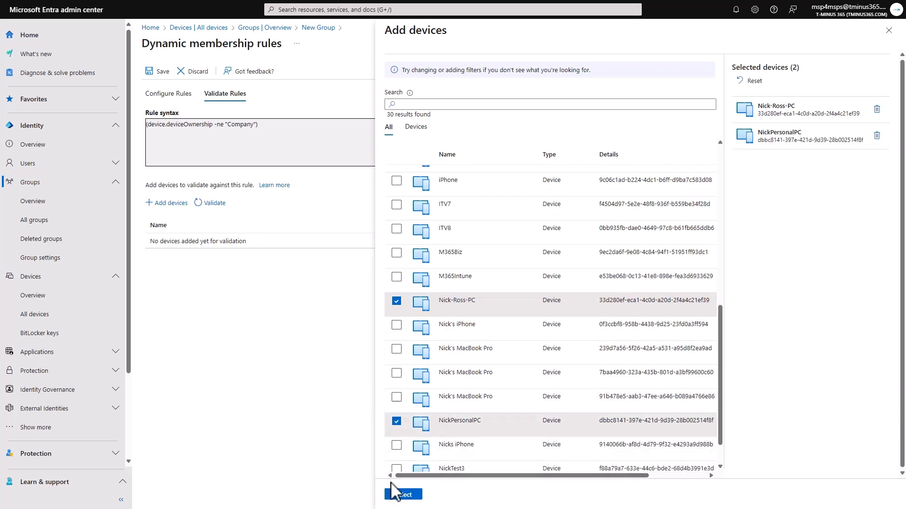
click(412, 495)
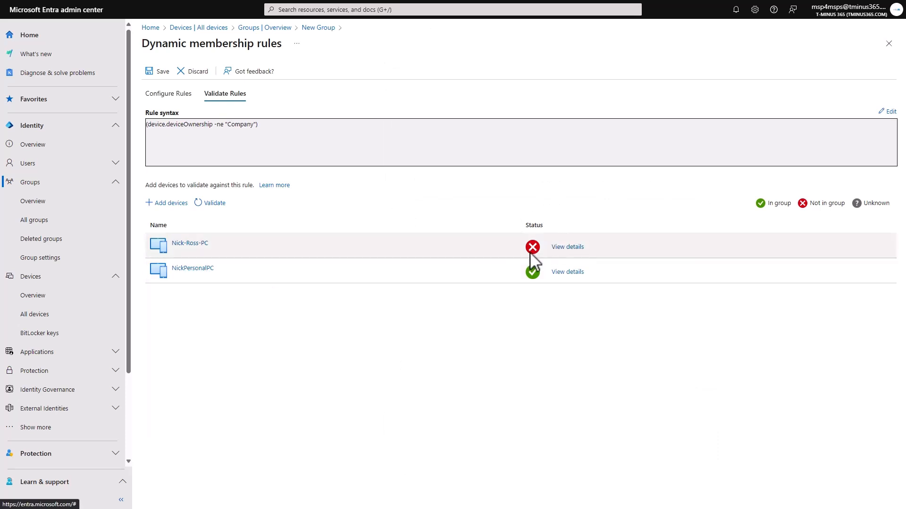
Review the validation details of both test devices and save the dynamic membership rule
click(564, 248)
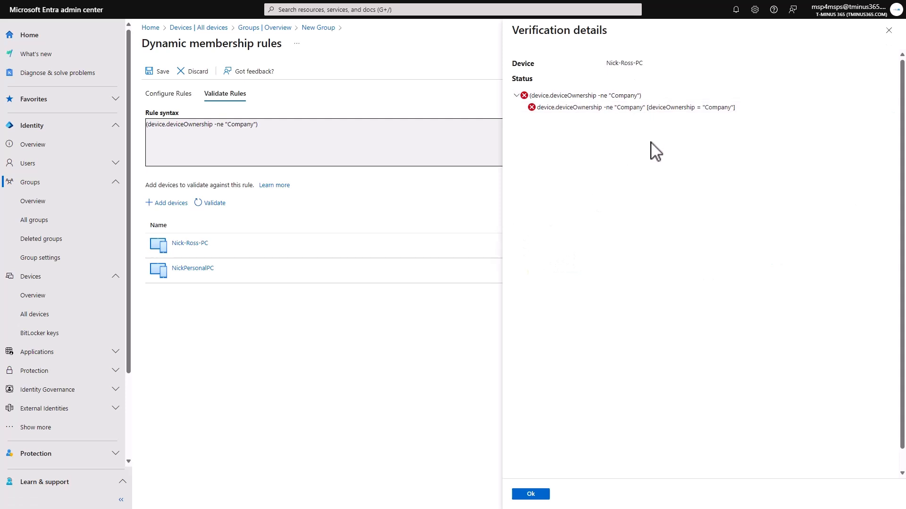
click(732, 105)
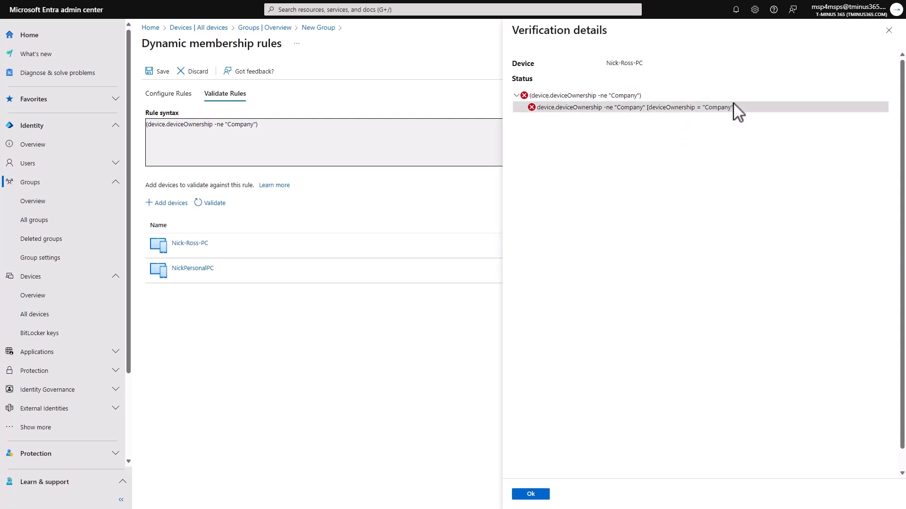
click(889, 31)
click(558, 273)
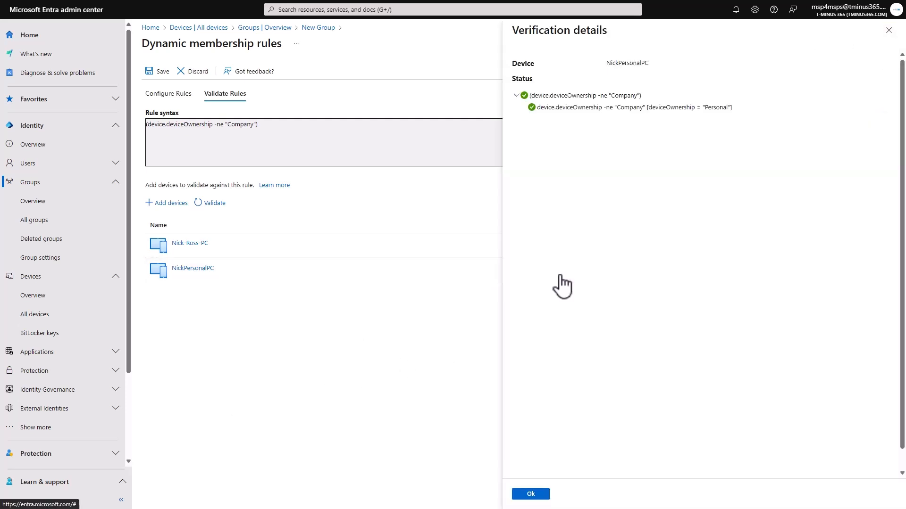
click(888, 30)
click(168, 94)
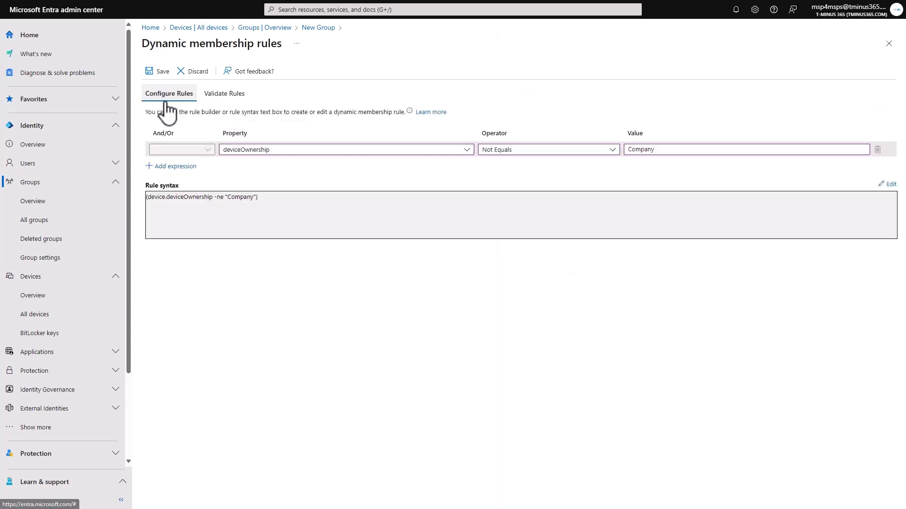
click(158, 71)
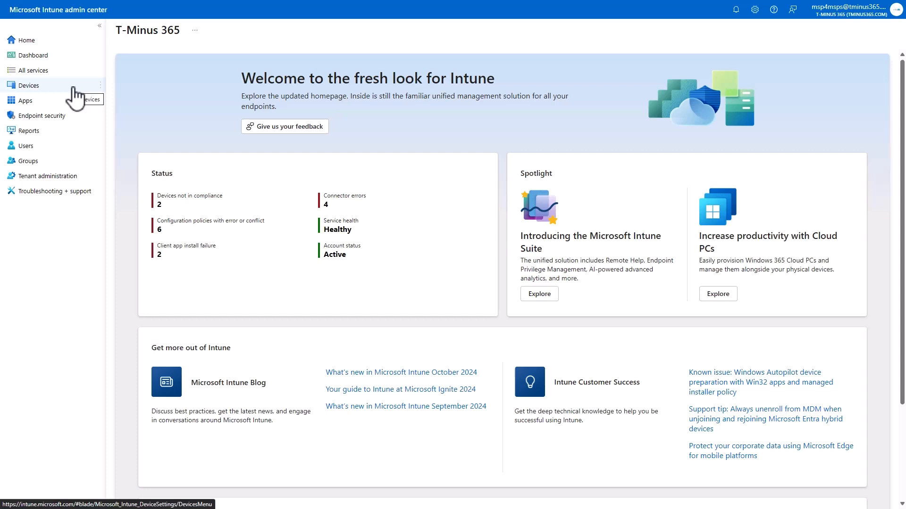
In the Intune admin center, start a device compliance policy for Windows 10 and later named Tminus-BYOD Default, and continue to its compliance settings
click(74, 87)
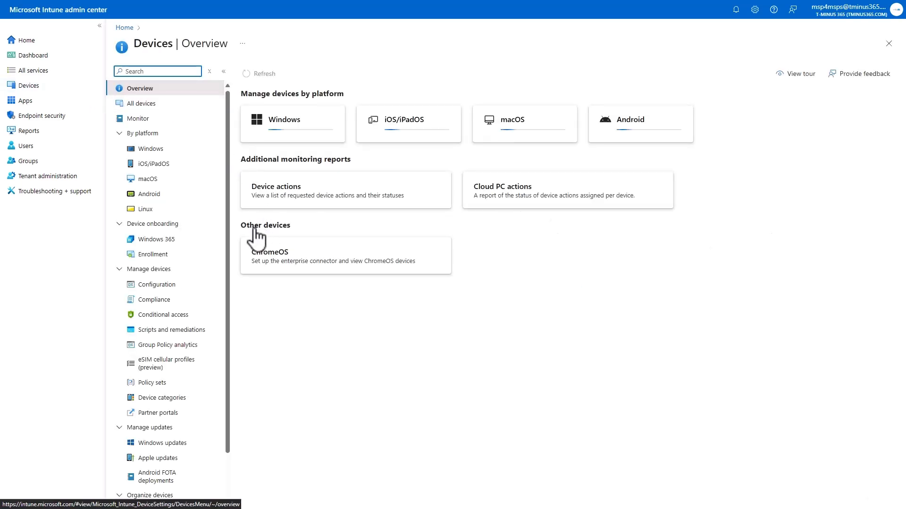
click(168, 306)
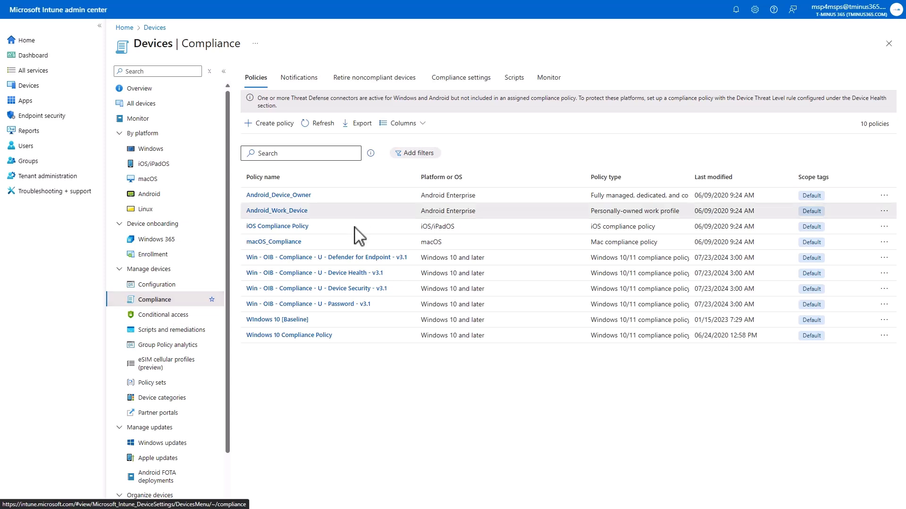
click(285, 124)
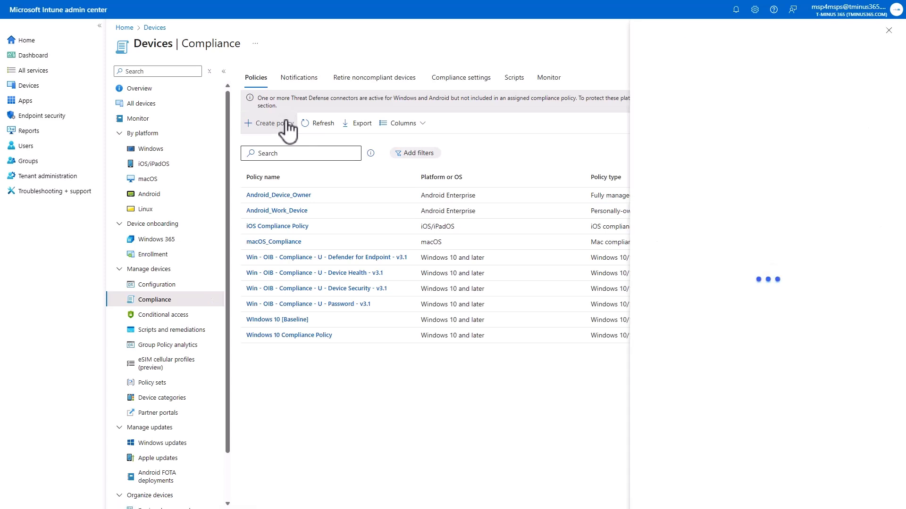
click(692, 75)
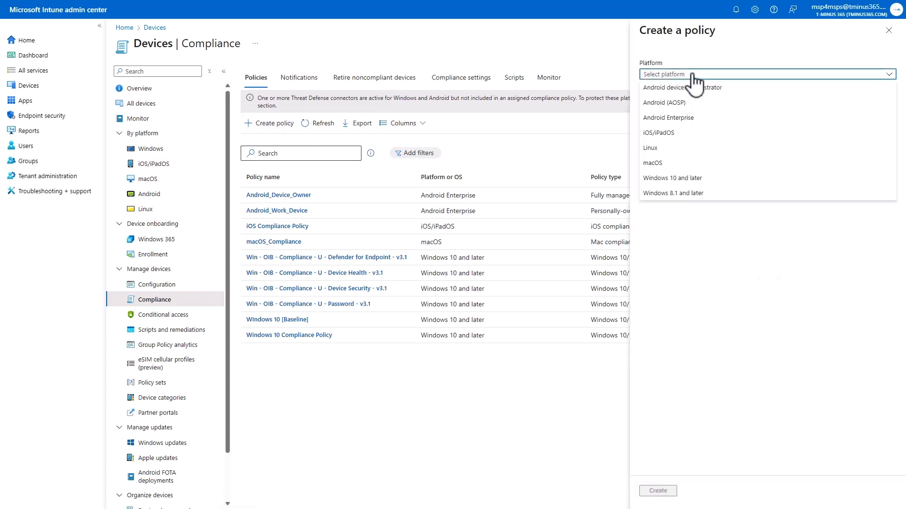
click(679, 178)
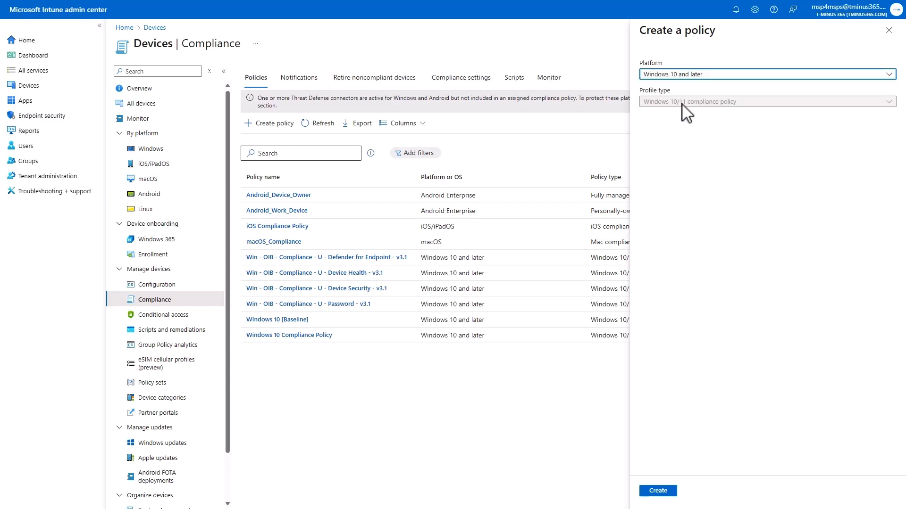
click(655, 492)
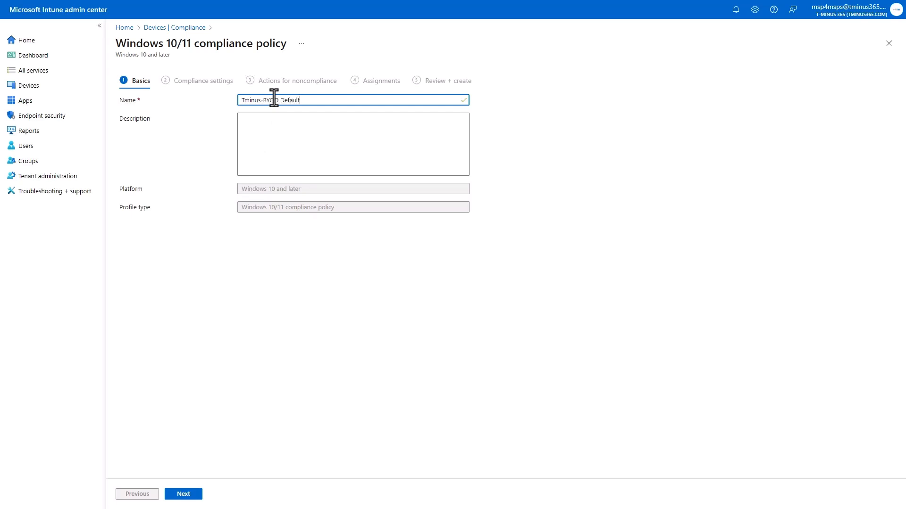
click(184, 493)
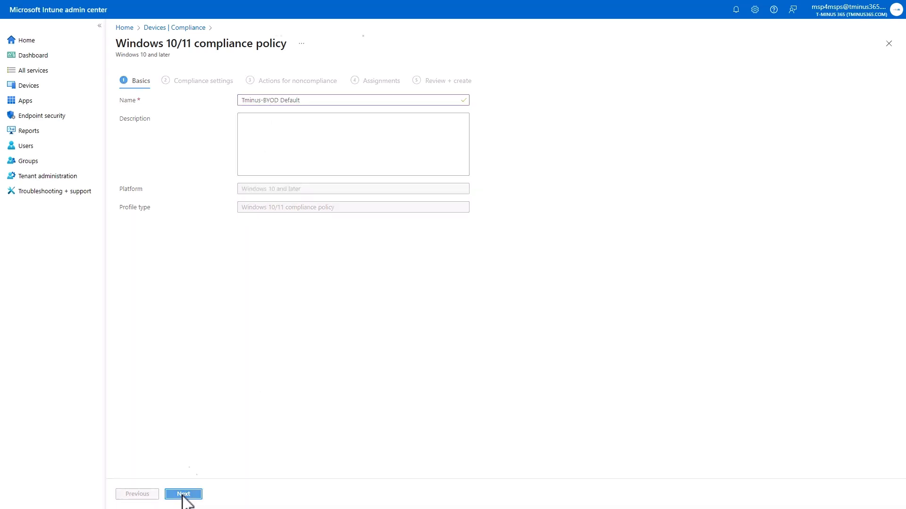
Require BitLocker and Secure Boot in the policy's Device Health settings
click(177, 123)
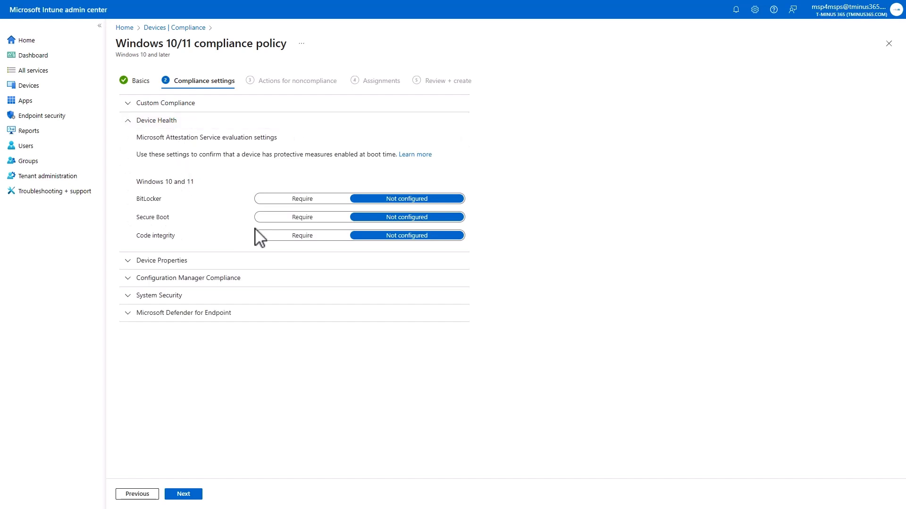
click(287, 200)
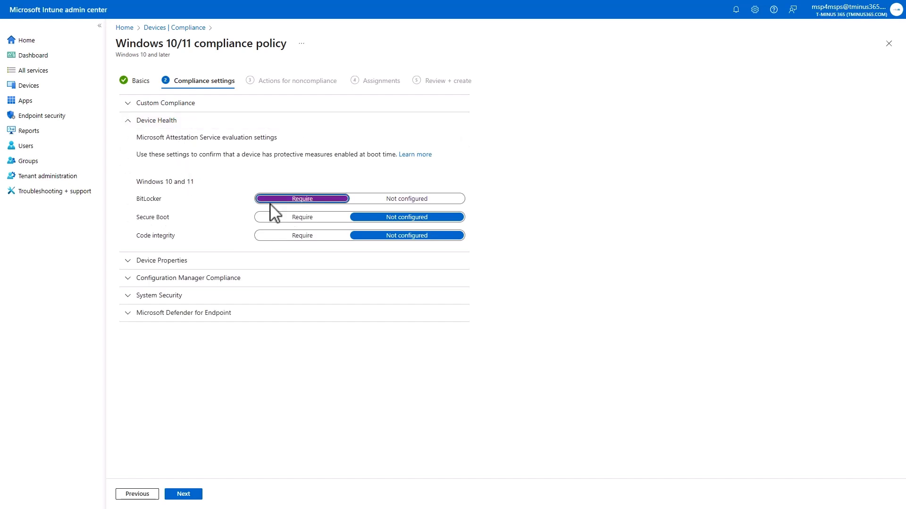
click(293, 218)
In the compliance policy's System Security settings, require encryption of data storage on the device
click(175, 265)
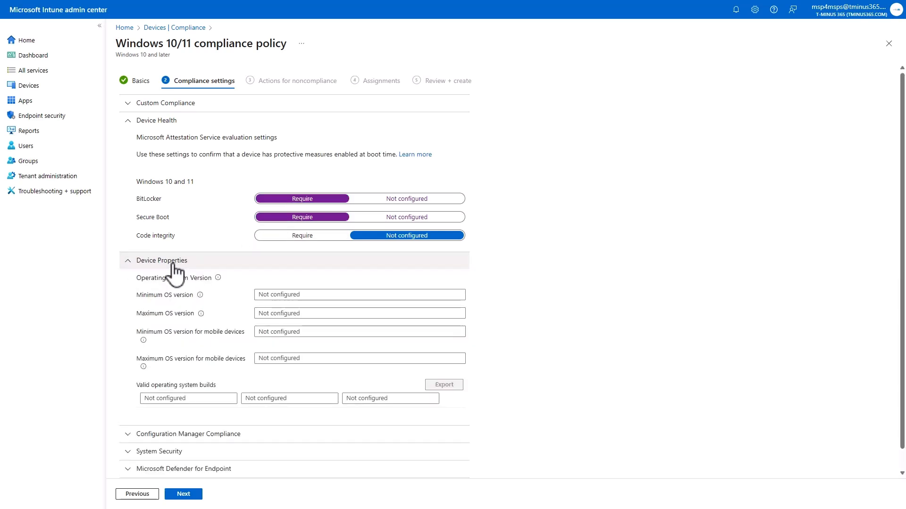
scroll(238, 248, down, 1)
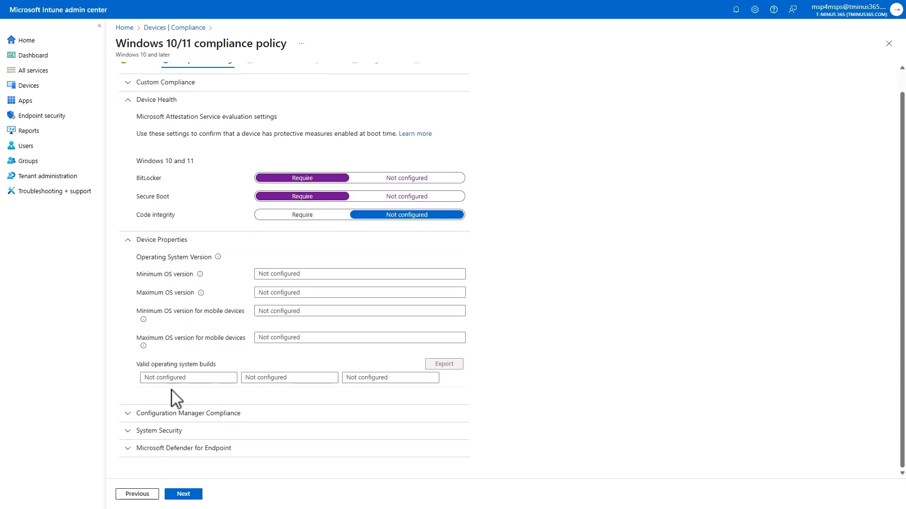
click(175, 413)
scroll(187, 341, down, 1)
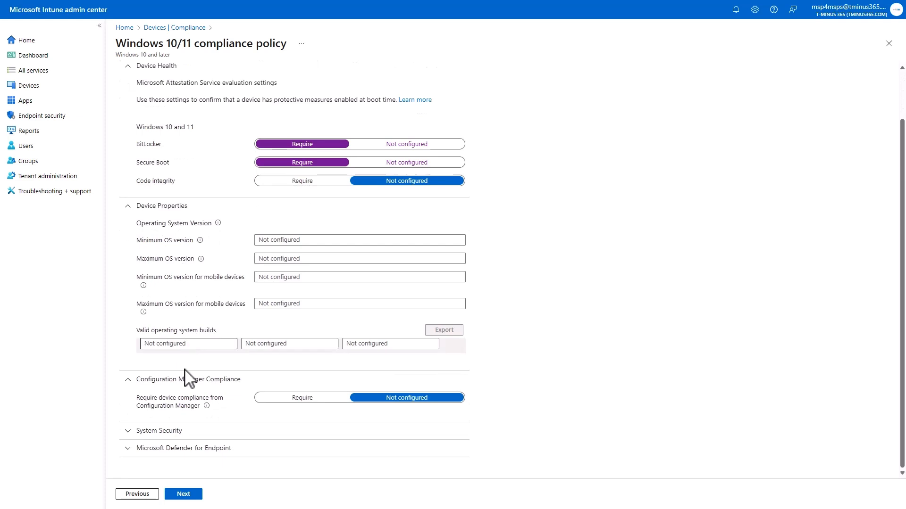
click(139, 431)
scroll(191, 347, down, 5)
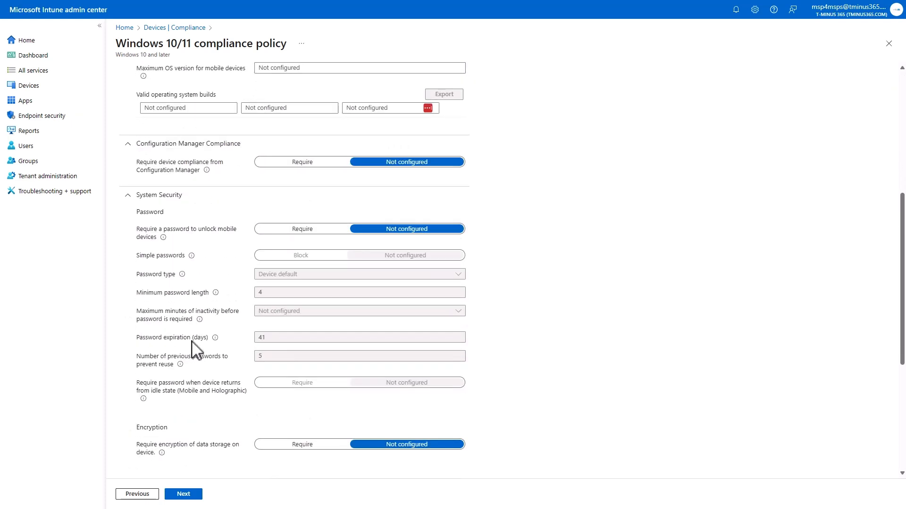
scroll(315, 241, down, 1)
scroll(315, 240, down, 1)
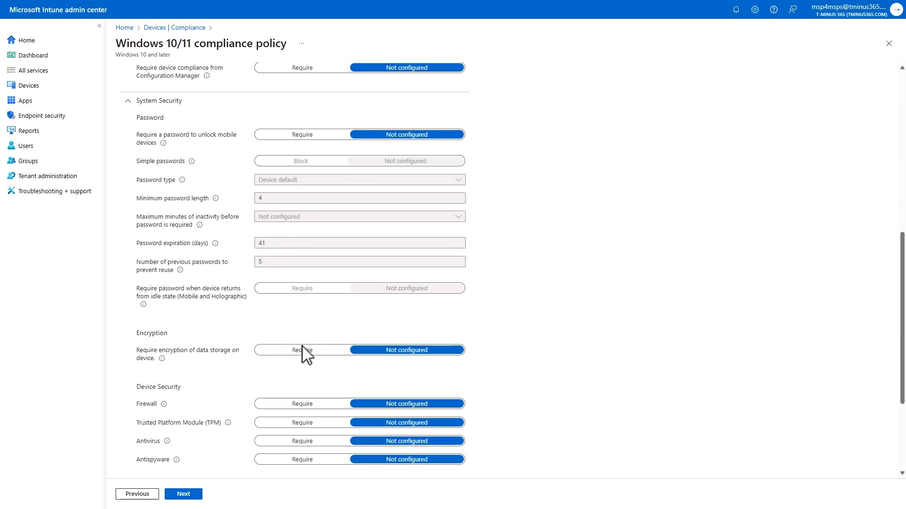
click(302, 350)
Under Device Security, require Firewall, Trusted Platform Module (TPM) and Antivirus
scroll(236, 304, down, 2)
click(302, 310)
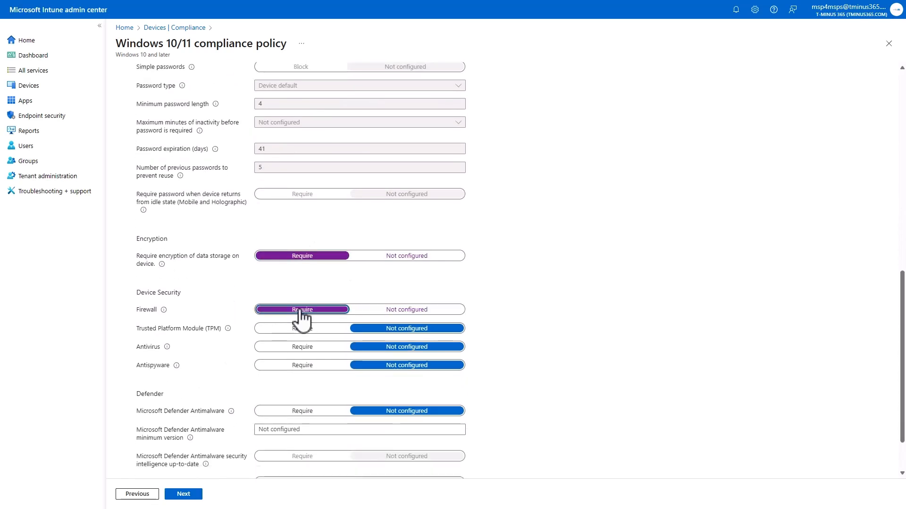
click(297, 329)
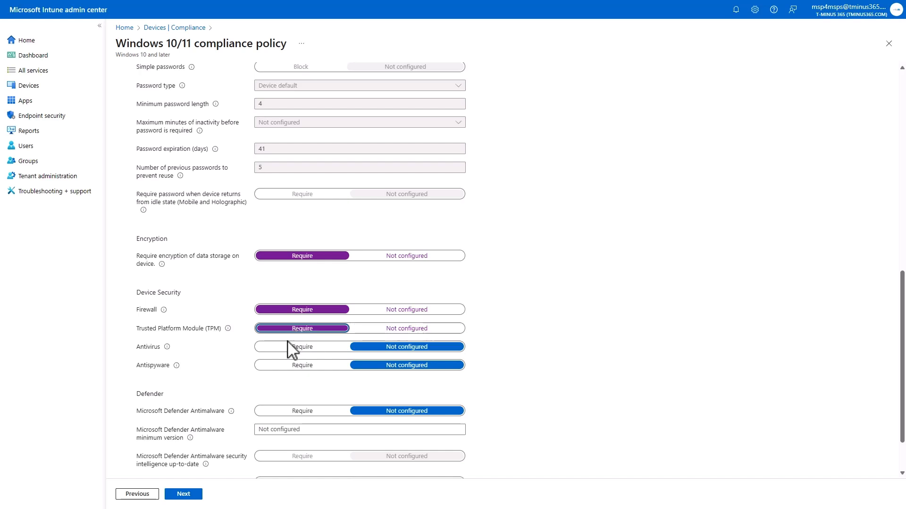
click(291, 348)
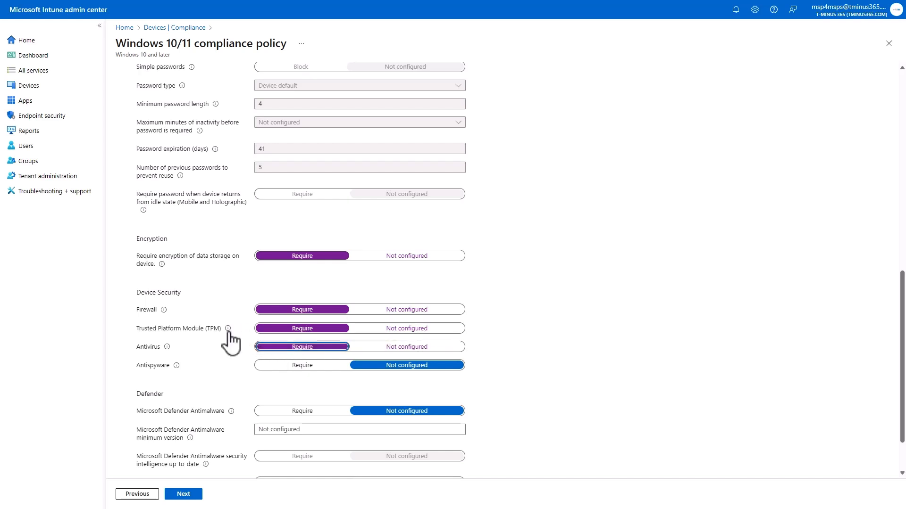
mouse_move(228, 329)
Require Microsoft Defender Antimalware and continue to the policy's assignments, keeping the default noncompliance action
click(305, 411)
scroll(232, 372, down, 2)
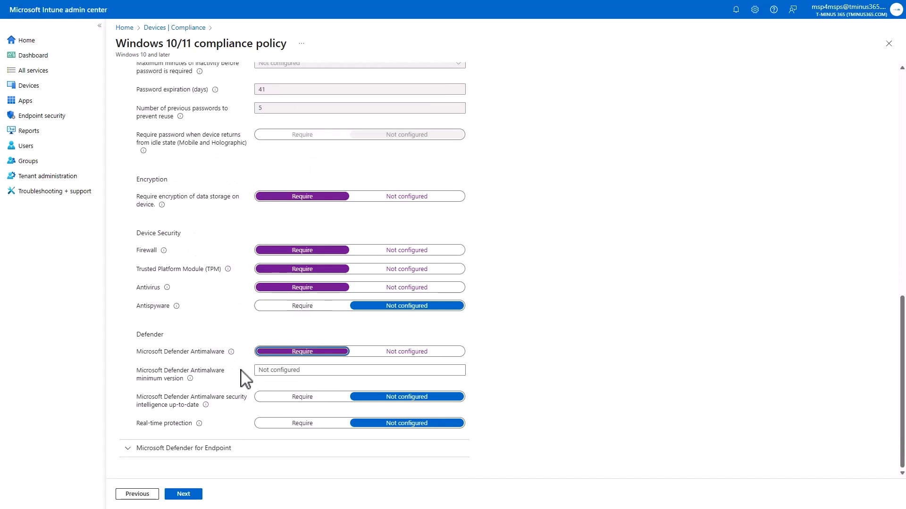
click(182, 493)
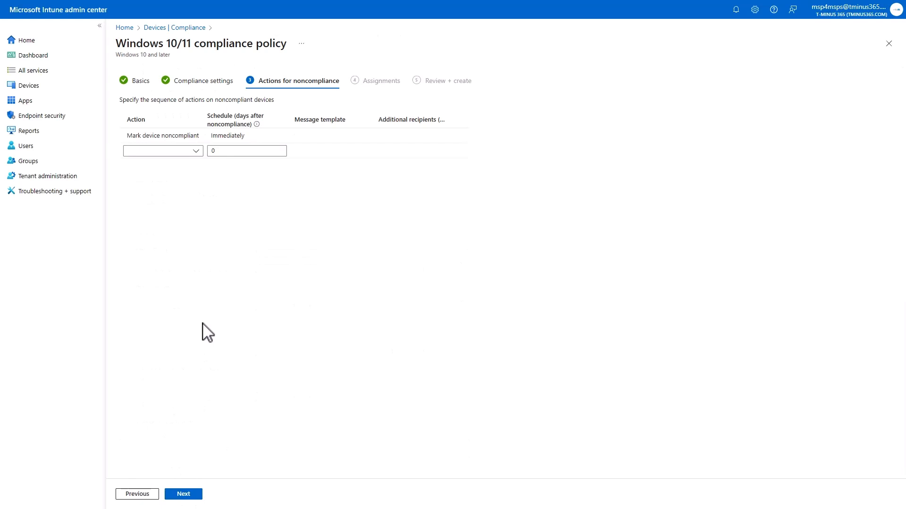
click(193, 495)
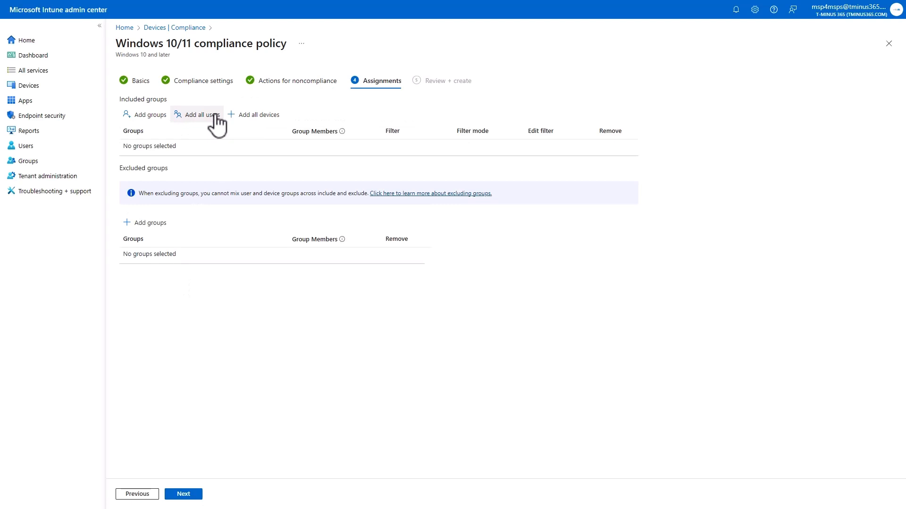
Include the Tminus-BYOD group in the policy's assignments and create the compliance policy
click(142, 117)
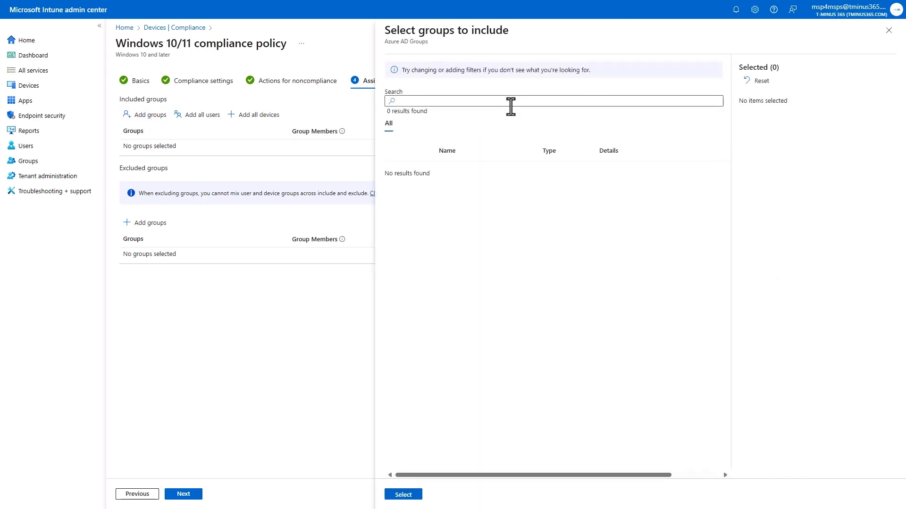
click(511, 101)
text(Tminus)
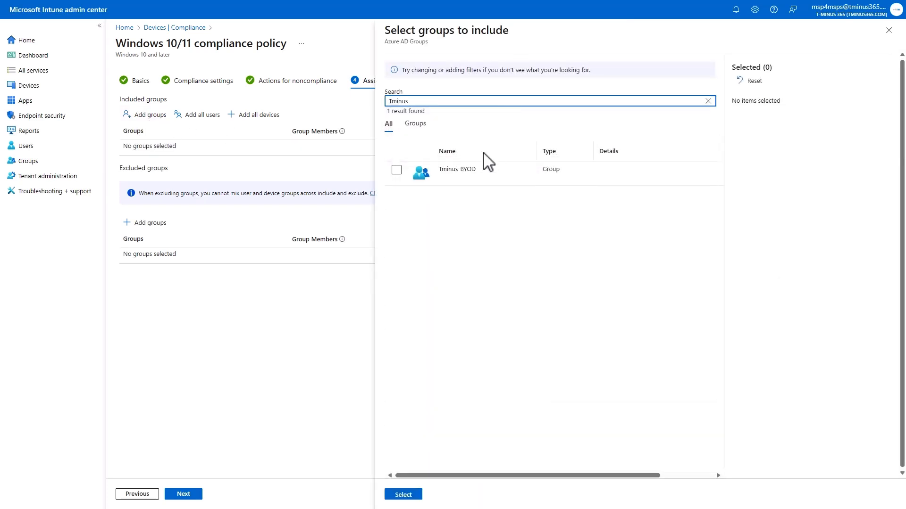
click(396, 171)
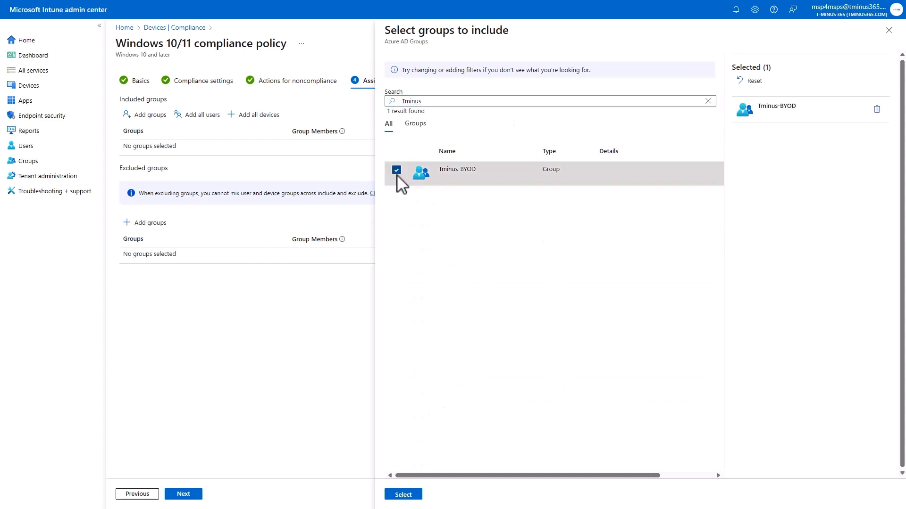
click(415, 494)
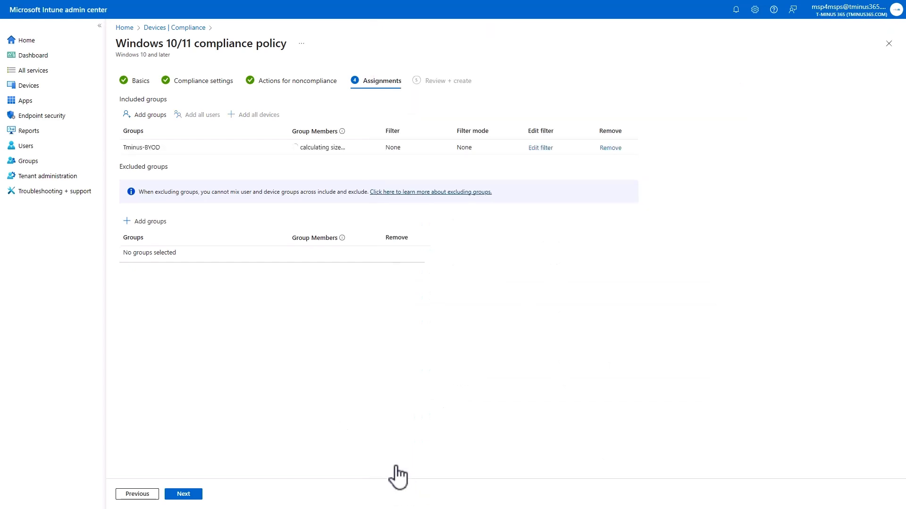
click(184, 495)
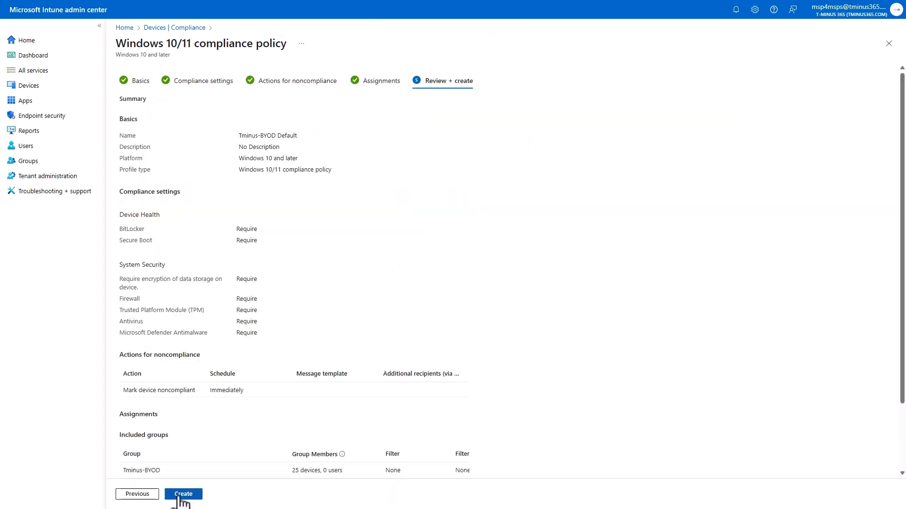
click(182, 494)
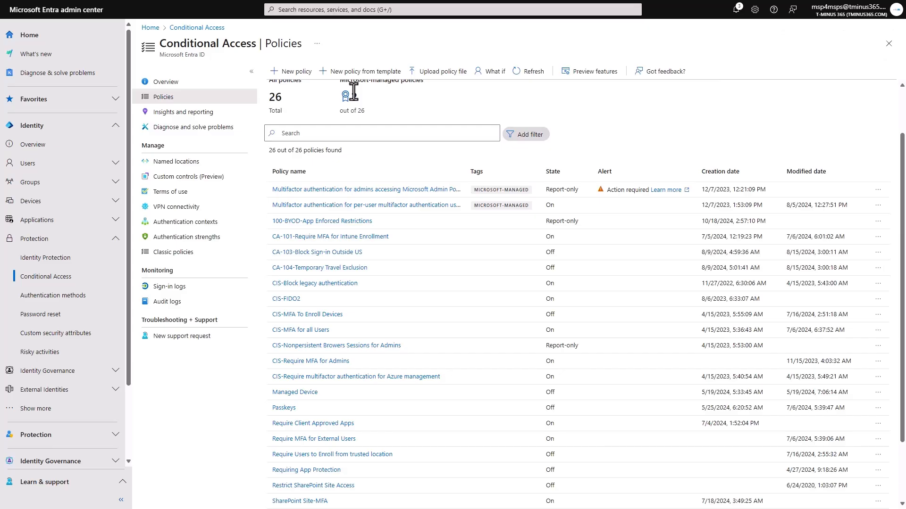
In the Microsoft Entra admin center, start a new Conditional Access policy named 100-Block-BYOD Browser Only
click(271, 69)
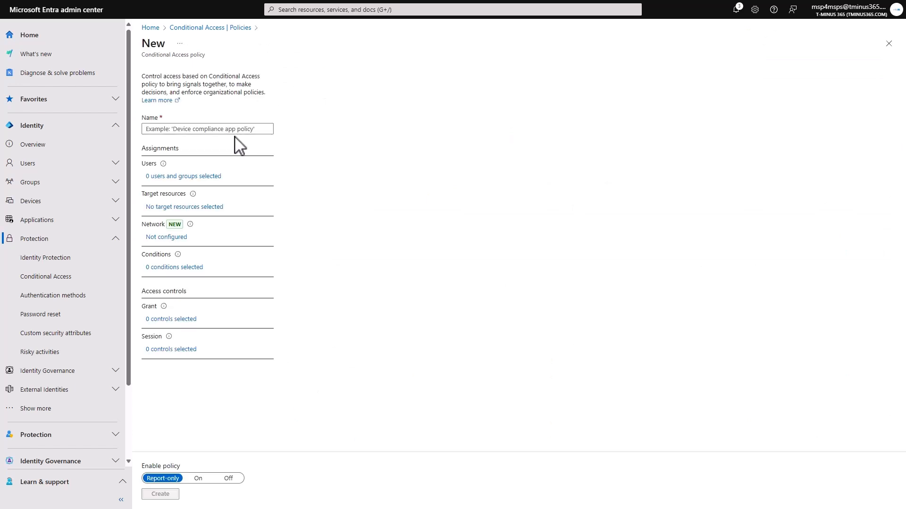
click(227, 130)
text(100)
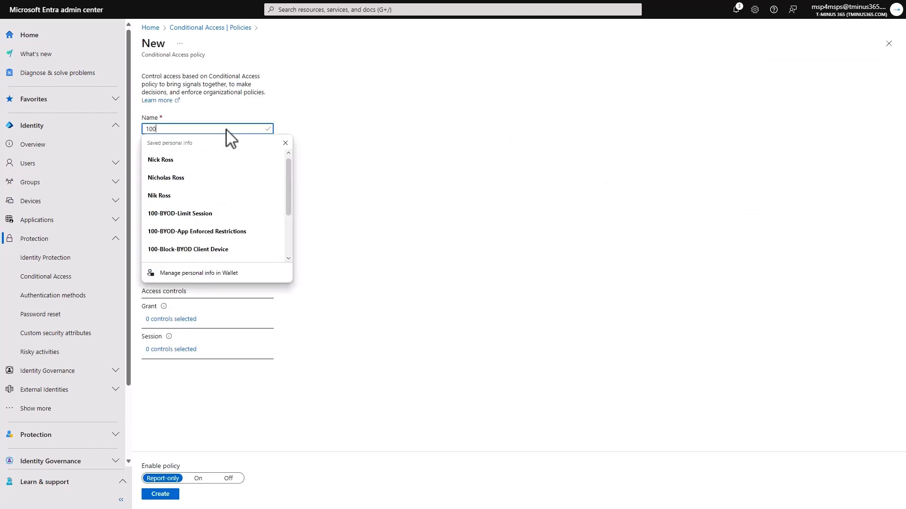
text(-BYOD)
text(lock-BRYO)
key(BackSpace)
key(BackSpace)
key(BackSpace)
text(YOD B)
click(223, 129)
key(BackSpace)
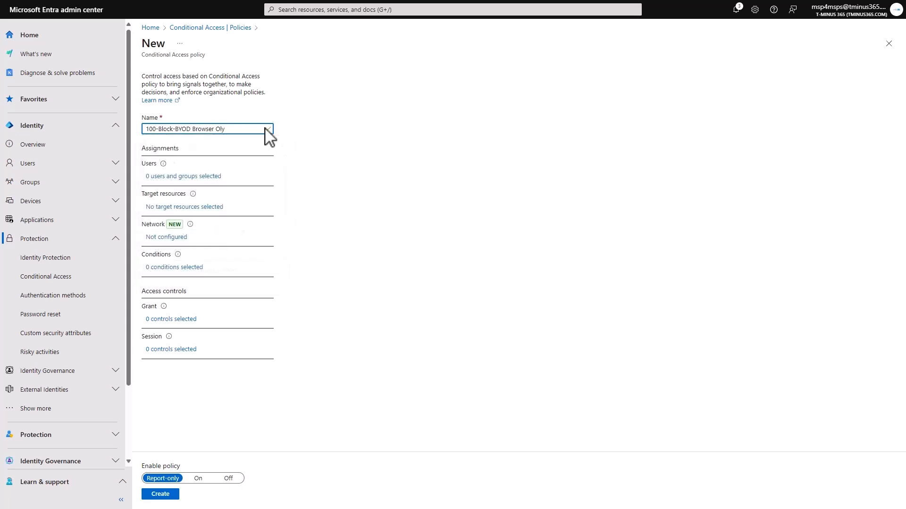
text(n)
Include all users in the Conditional Access policy's user assignment
click(218, 177)
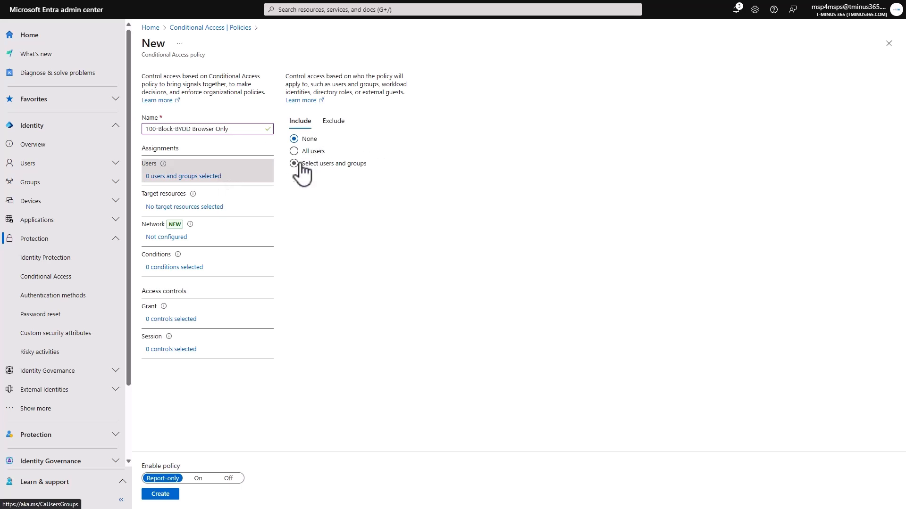
click(325, 166)
click(304, 213)
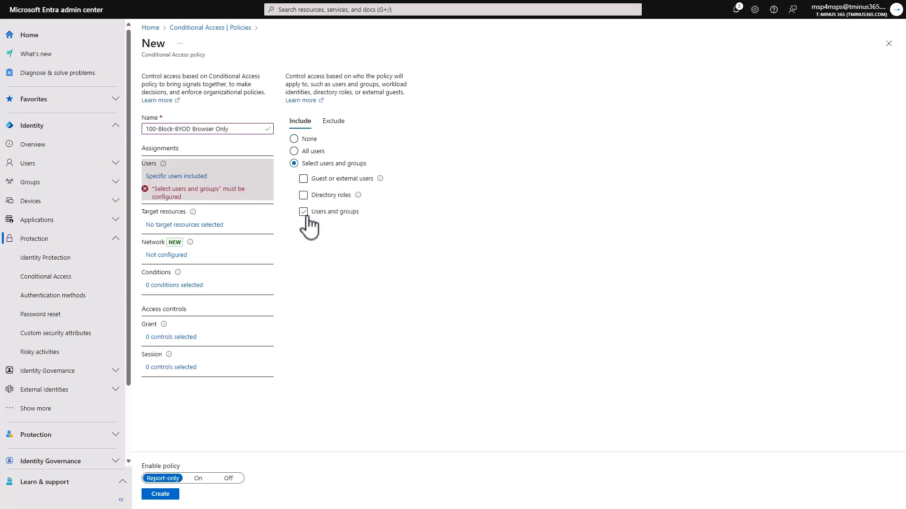
click(302, 152)
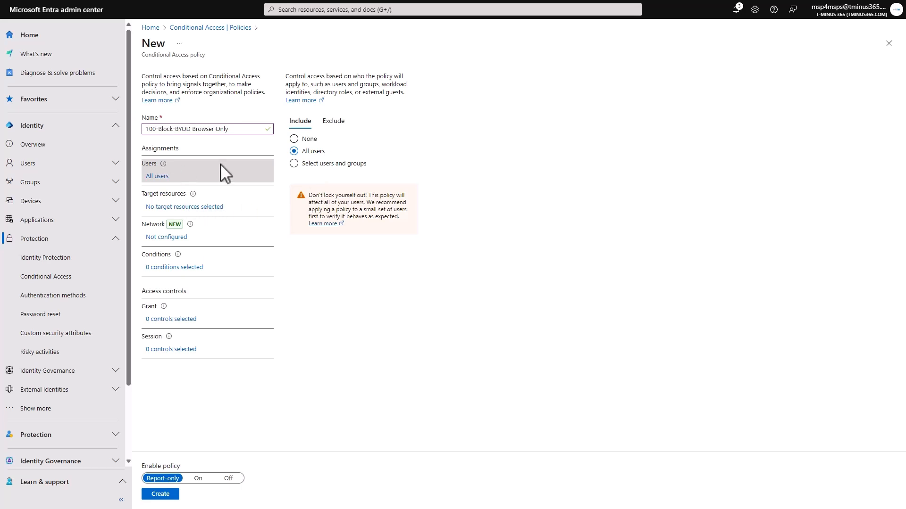
Enable the policy's Filter for devices condition with the rule DeviceOwnership Equals Company
click(179, 269)
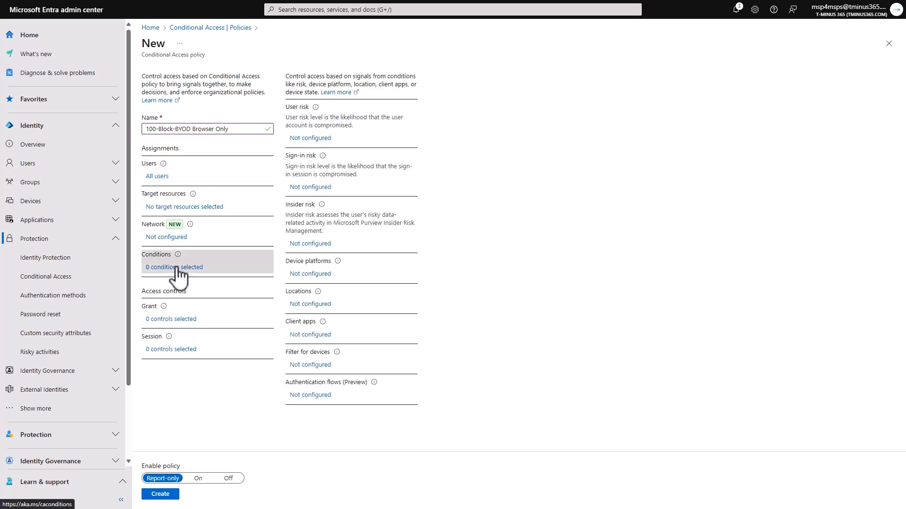
click(325, 368)
click(528, 92)
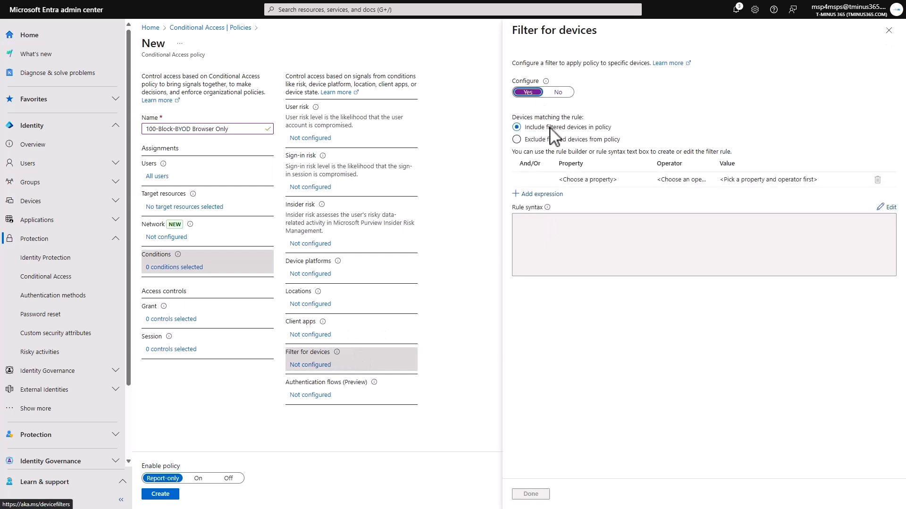
click(607, 180)
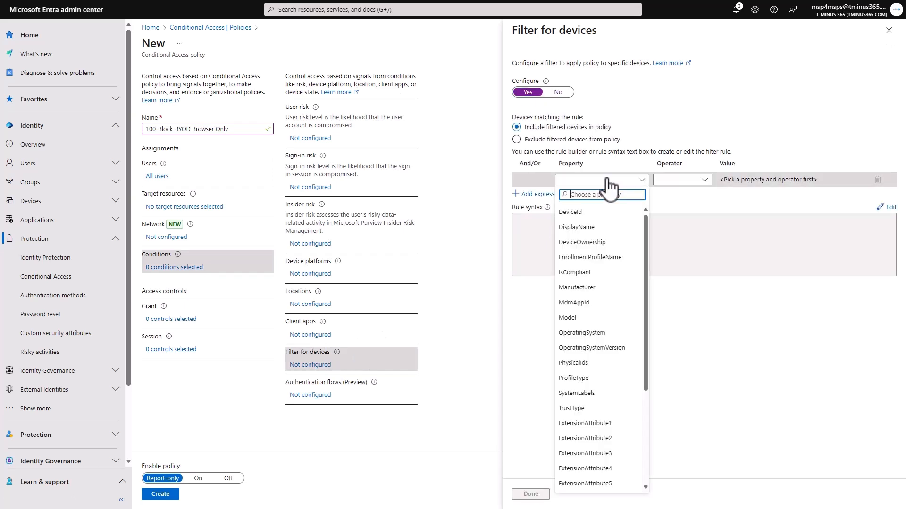
click(611, 241)
click(702, 181)
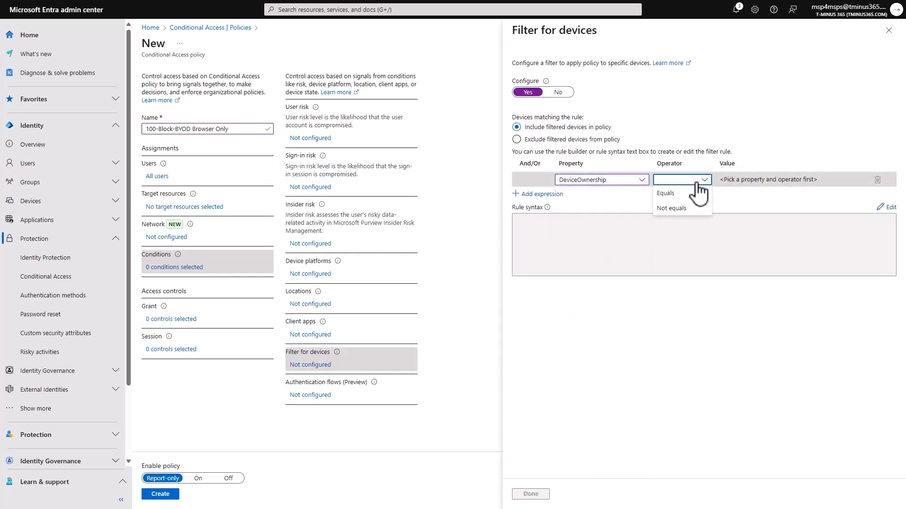
click(676, 194)
click(753, 180)
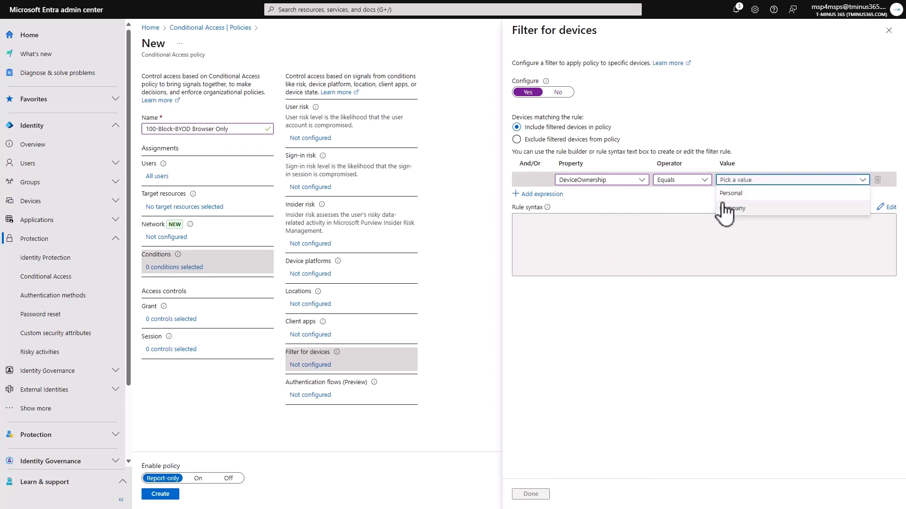
click(633, 188)
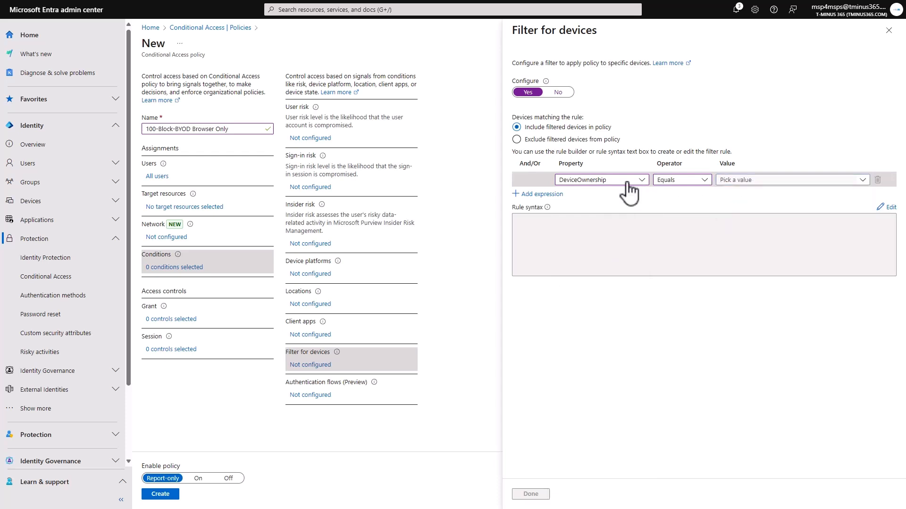
click(627, 183)
click(726, 184)
click(731, 208)
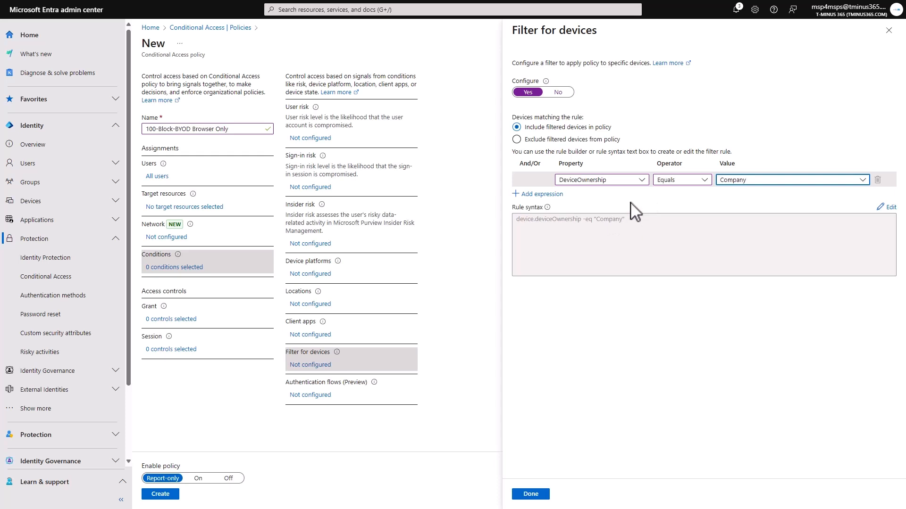
Change the device filter rule to TrustType Equals Microsoft Entra joined
click(640, 181)
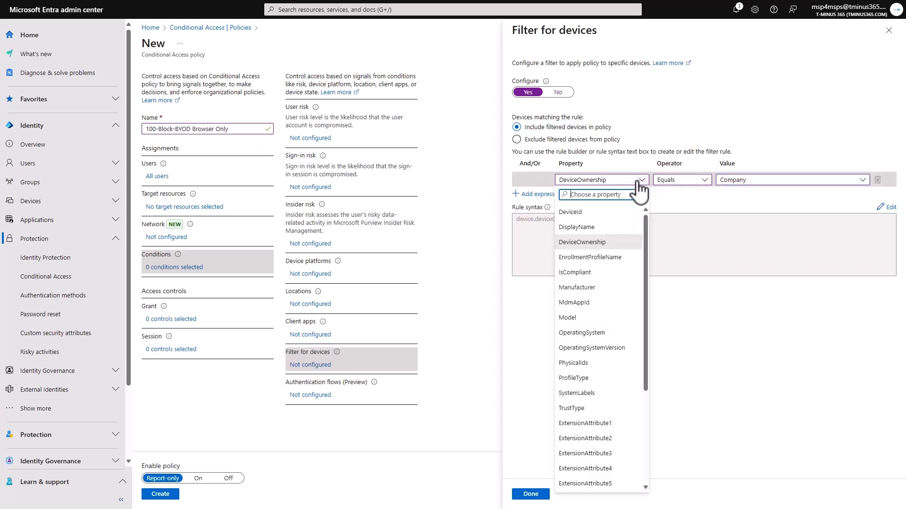
scroll(575, 397, down, 2)
click(585, 371)
double_click(581, 362)
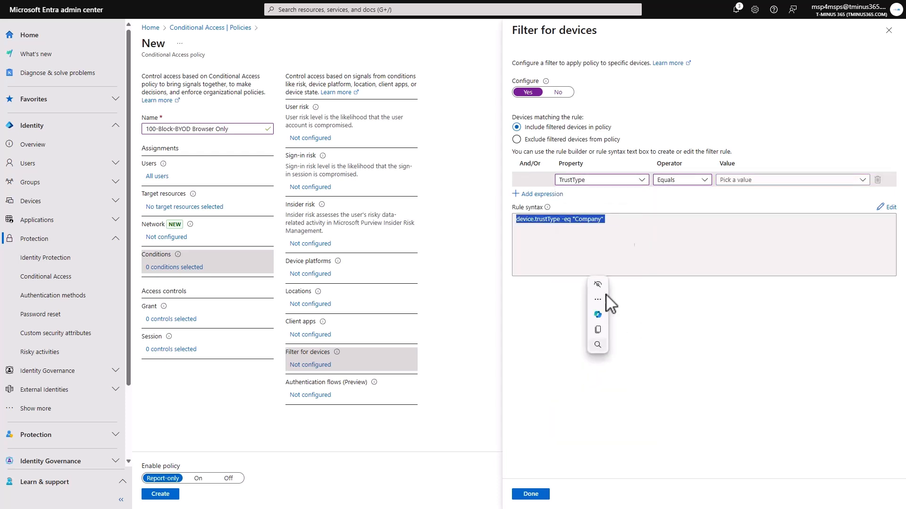
click(670, 178)
click(730, 171)
click(770, 180)
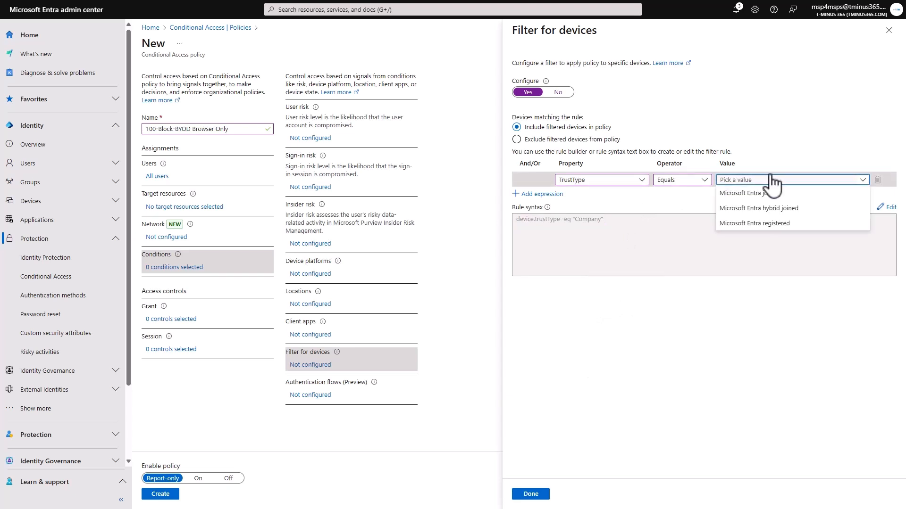
click(747, 197)
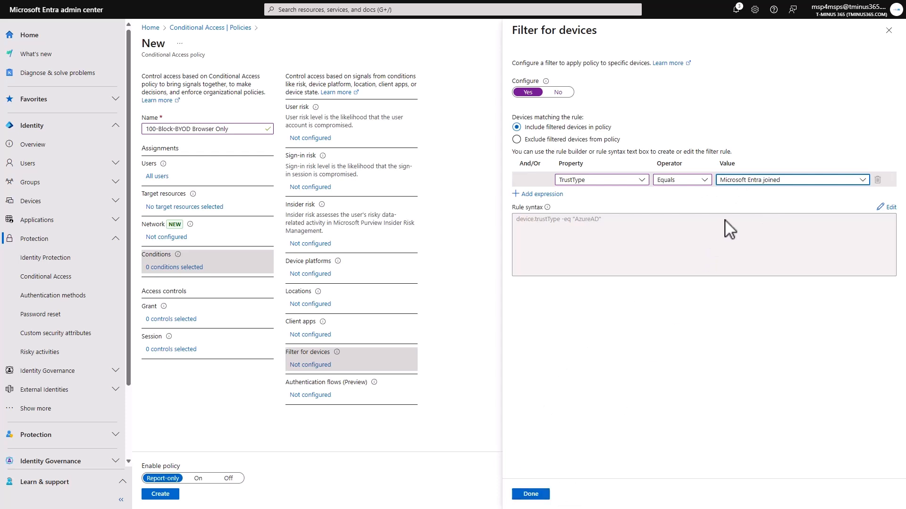
Set the device filter to exclude the filtered devices from the policy
click(722, 181)
click(734, 183)
click(564, 139)
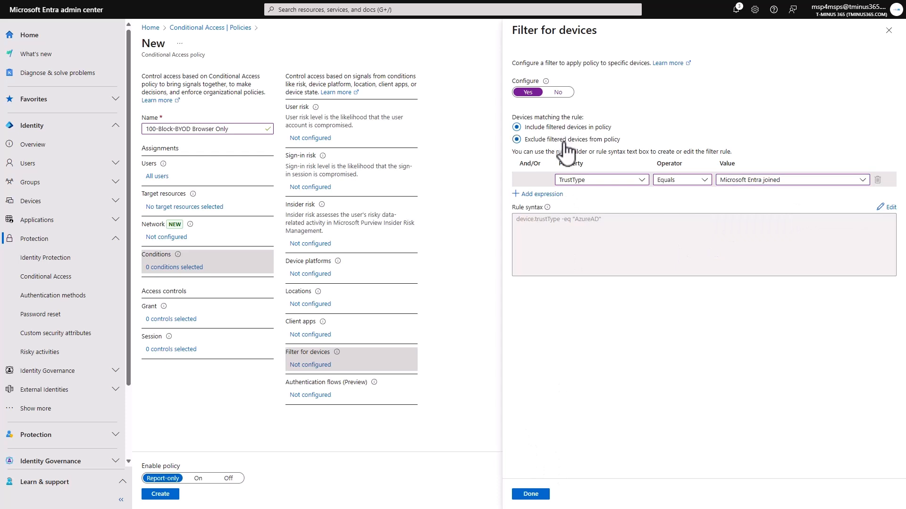
Confirm the device filter and limit the policy's Client apps condition to Mobile apps and desktop clients only
click(530, 494)
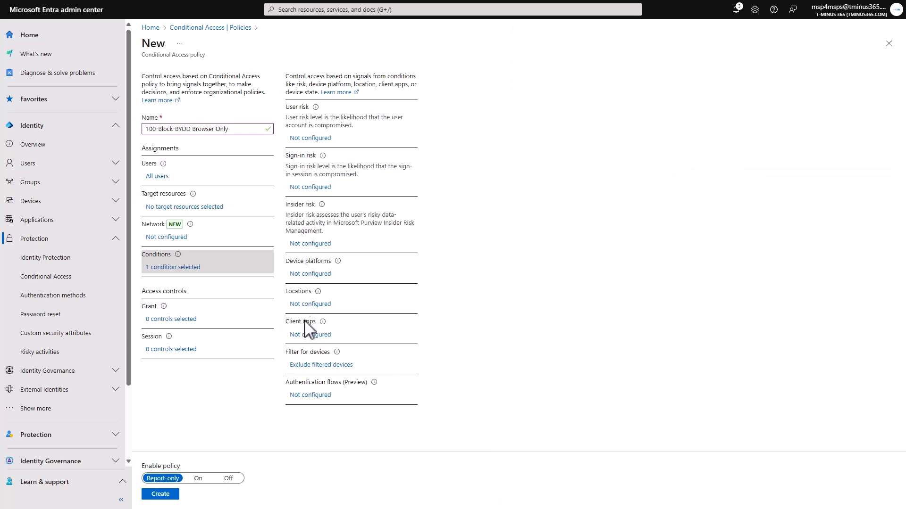
click(315, 335)
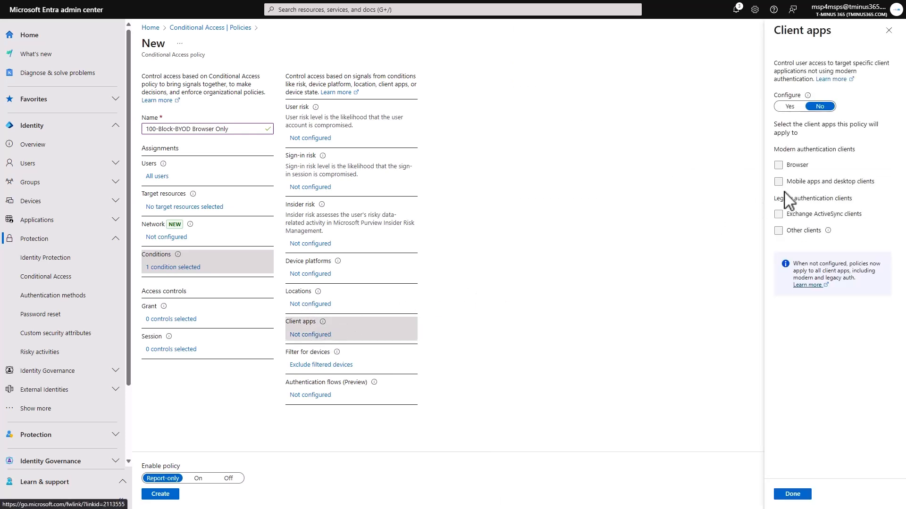
click(790, 106)
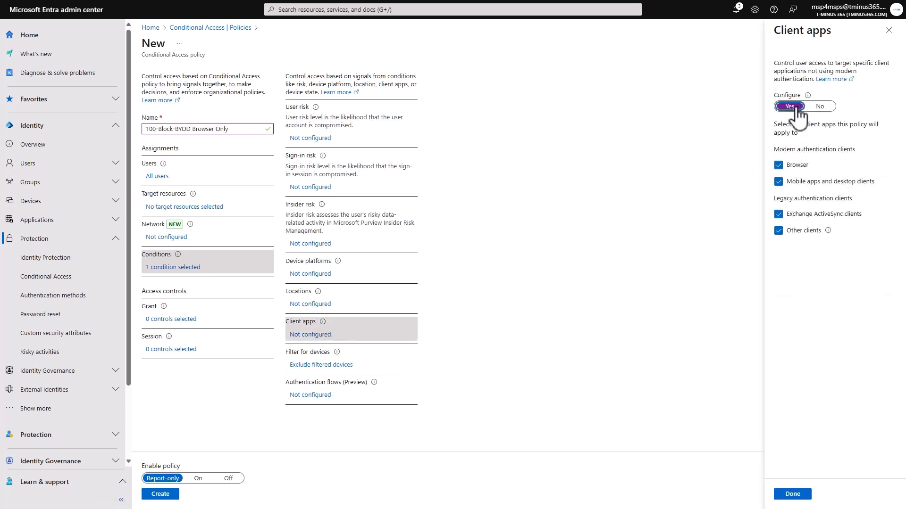
click(791, 167)
click(808, 215)
click(790, 494)
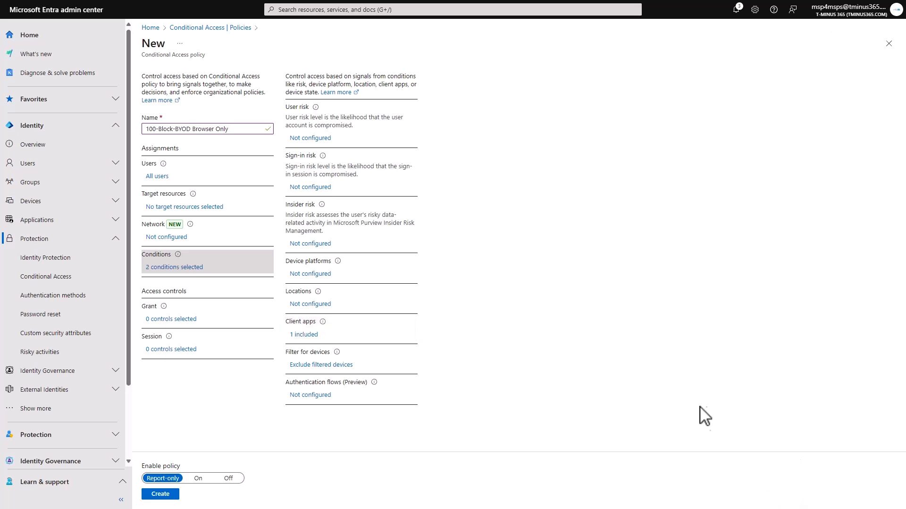
Set the Conditional Access policy's target resources to include all cloud apps
click(207, 207)
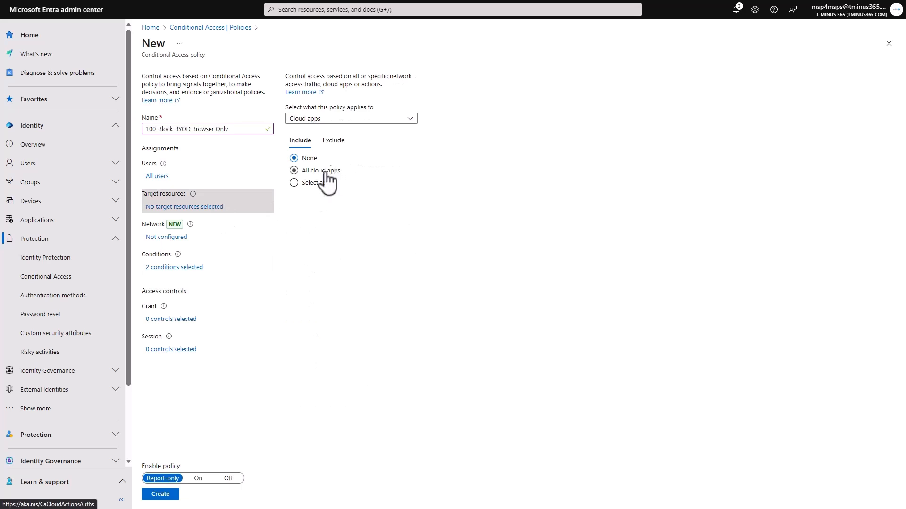
click(325, 173)
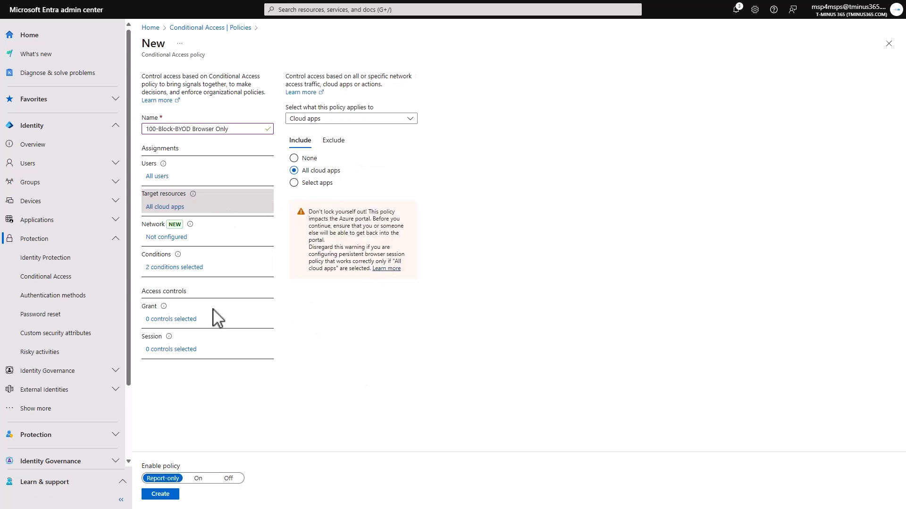
click(158, 180)
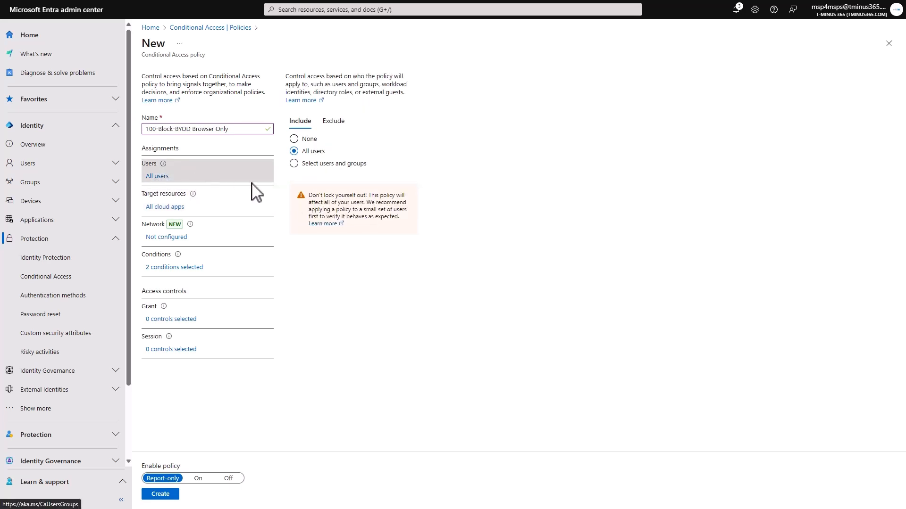
click(335, 121)
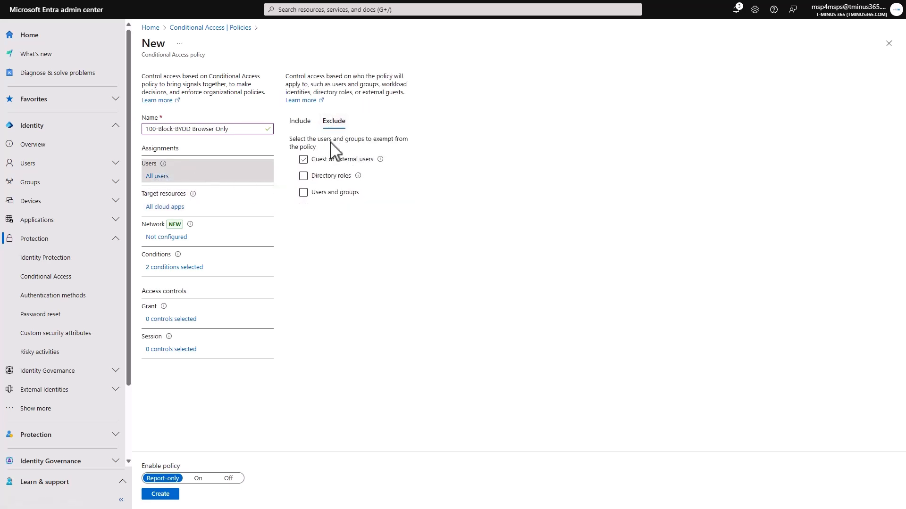
click(300, 122)
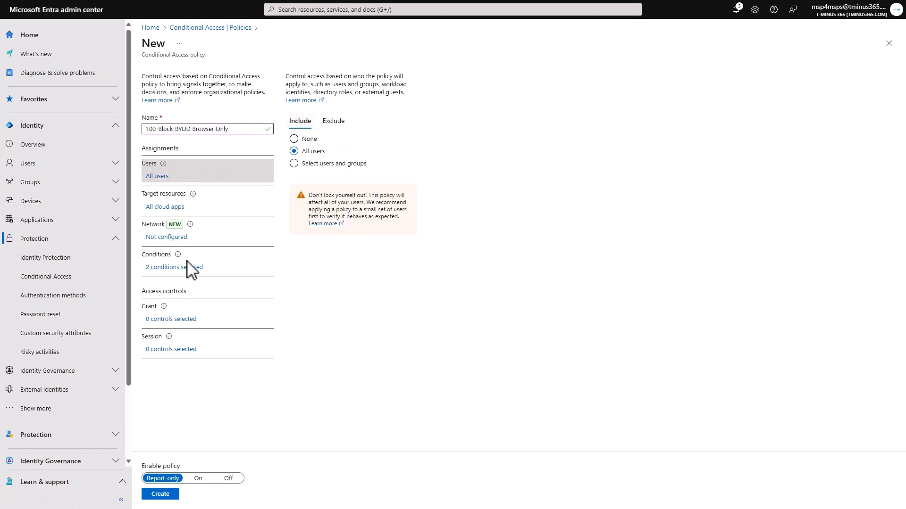
Set the policy's grant control to Block access
click(168, 319)
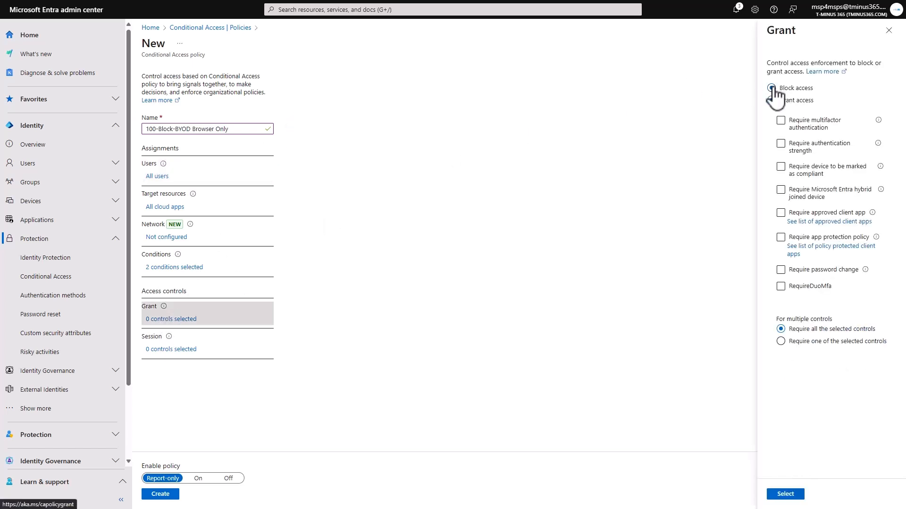
click(771, 89)
click(792, 494)
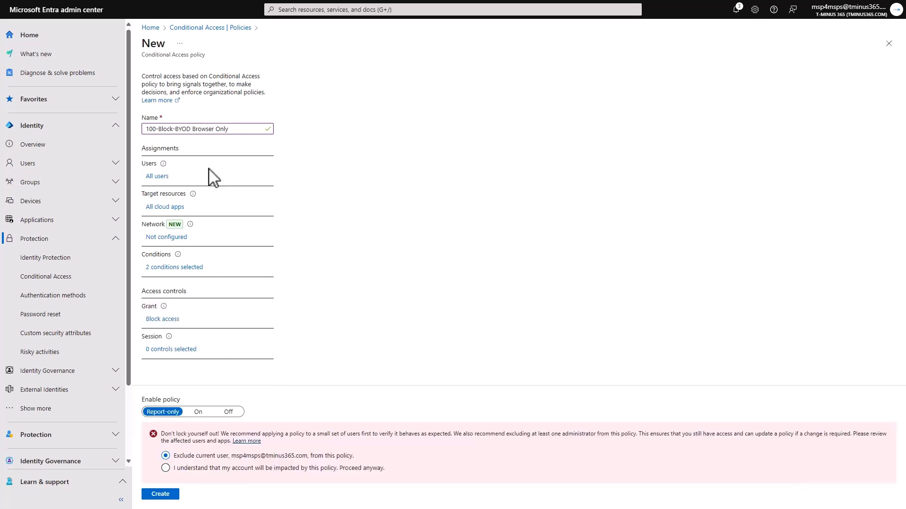
Restrict the policy's user assignment to the Tminus-BYOD group and create the policy in report-only mode
click(166, 177)
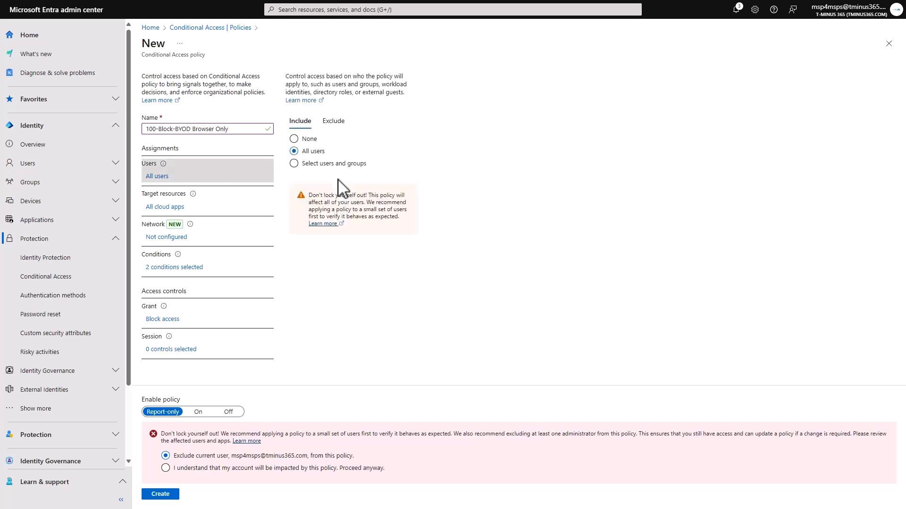
click(333, 165)
click(304, 212)
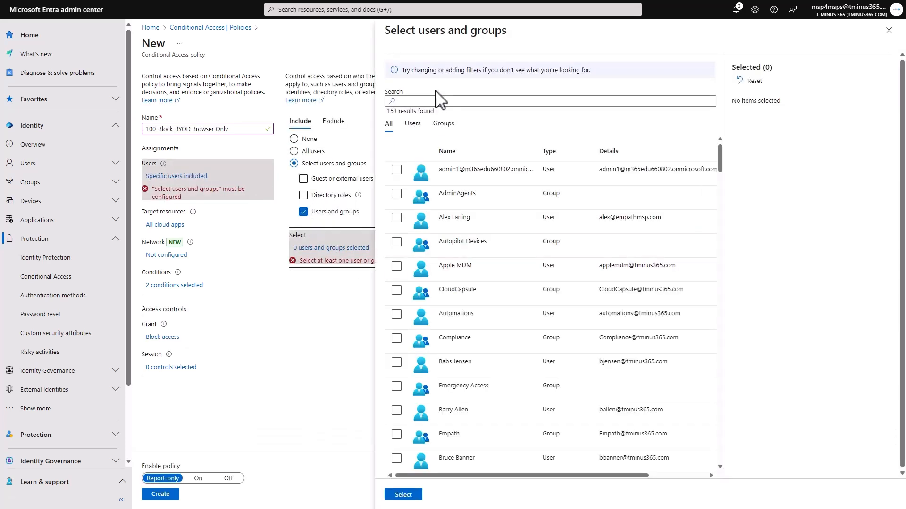
click(439, 101)
text(Tminus)
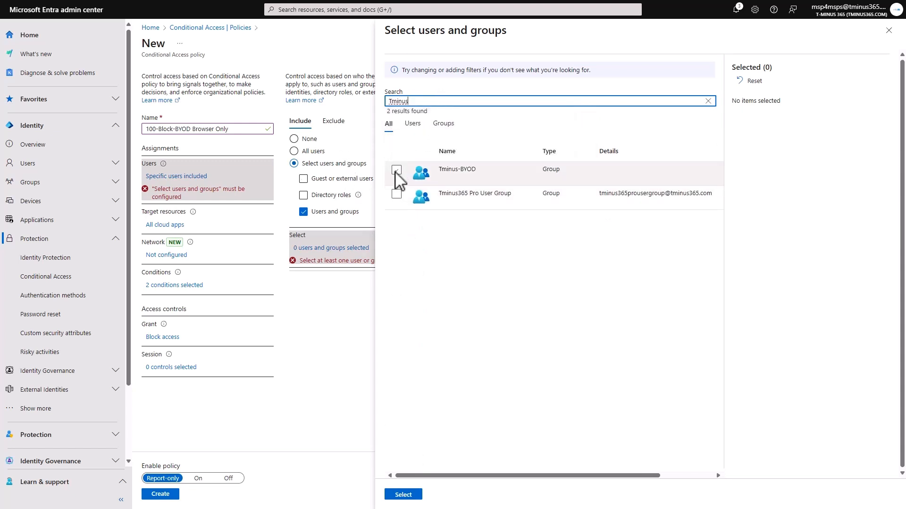
click(396, 169)
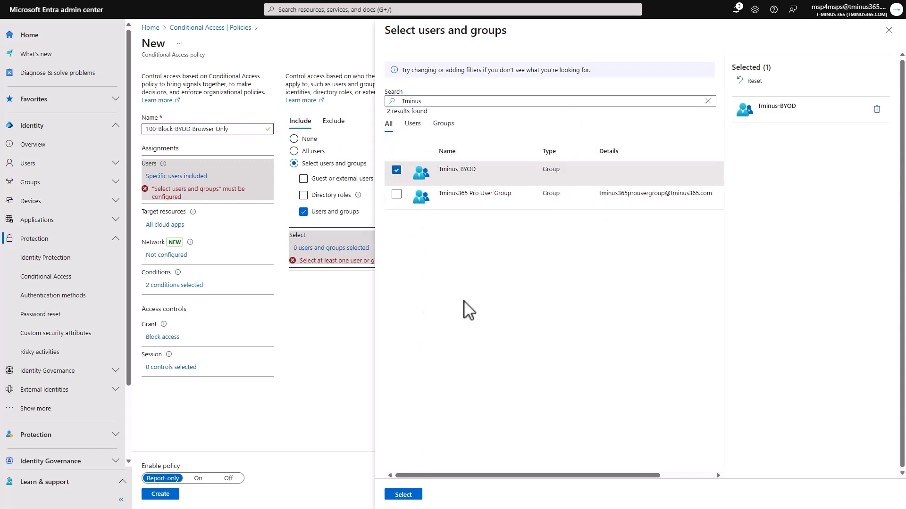
click(404, 494)
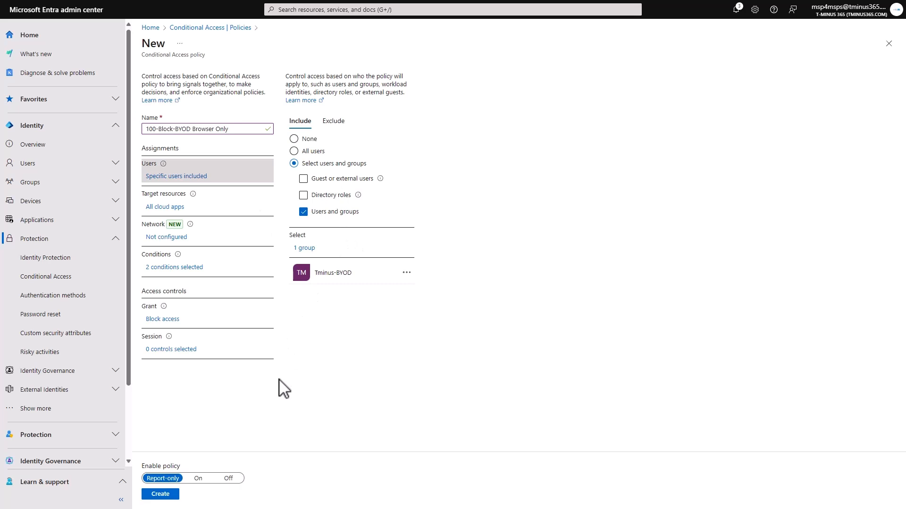
click(160, 495)
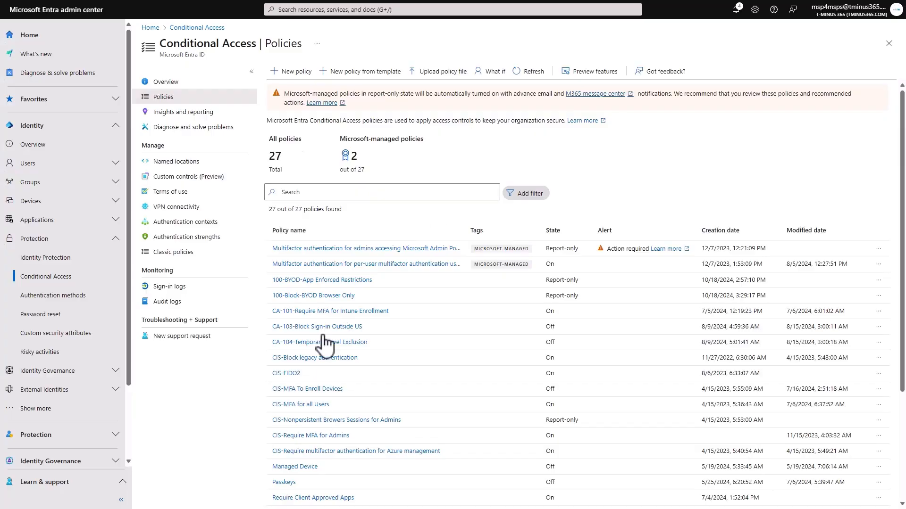
Start a new Conditional Access policy named 100-BYOD-App Enforced Restrictions and include all users
click(286, 67)
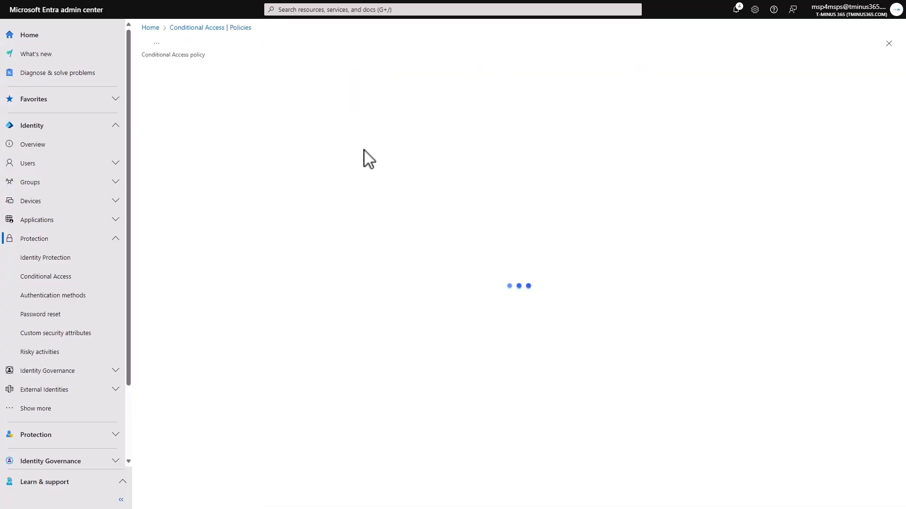
click(216, 129)
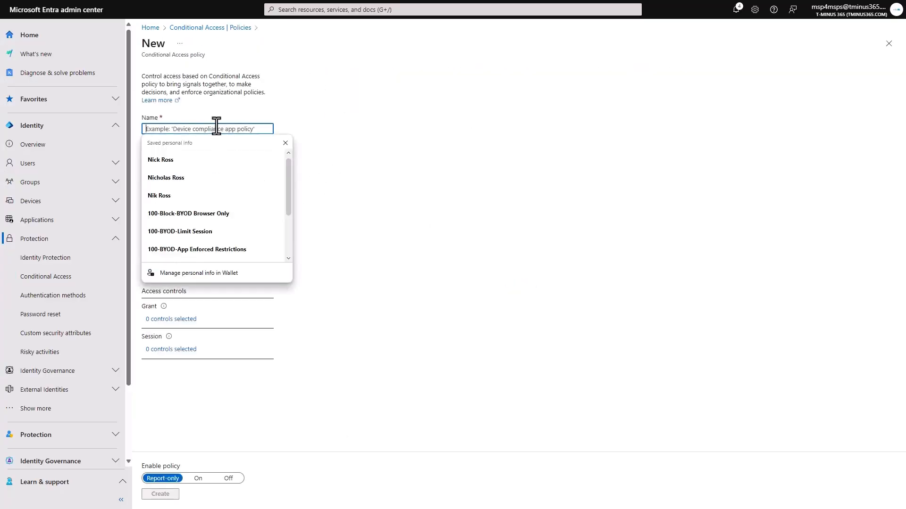
text(100-BYOD-App Enforced Restri)
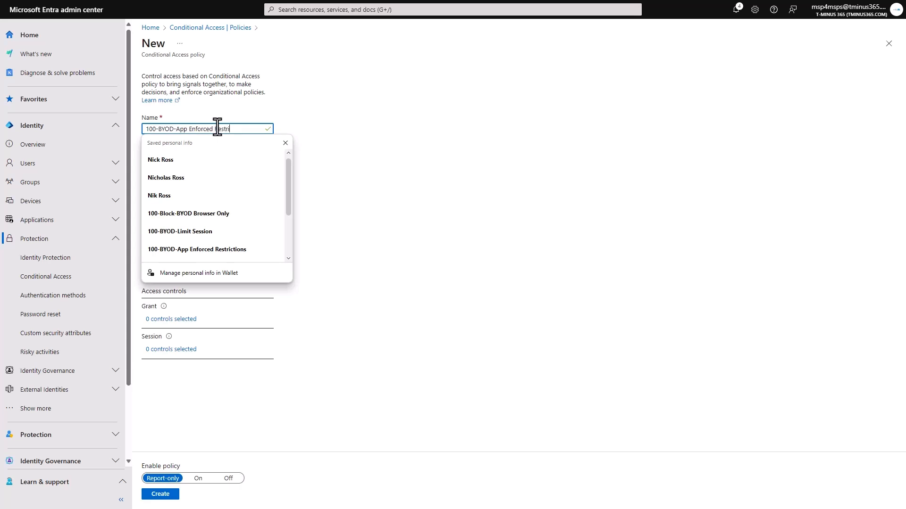
click(323, 136)
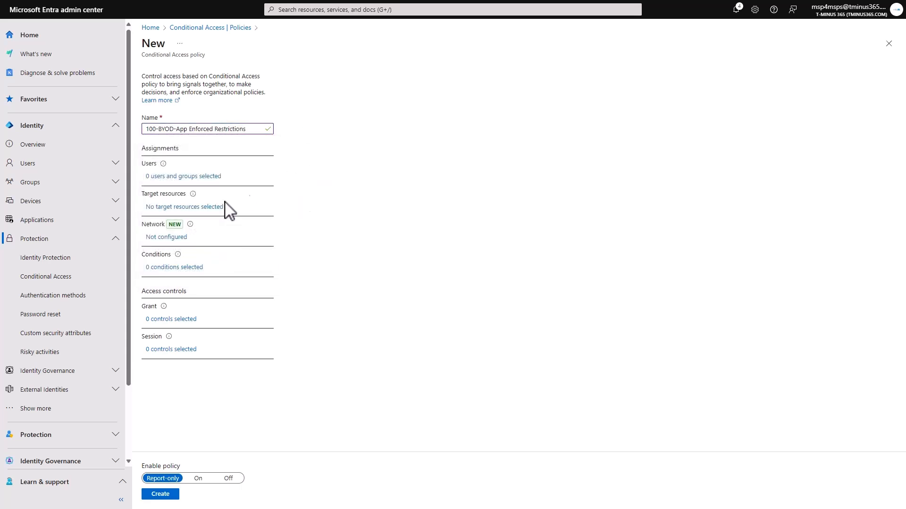
click(219, 176)
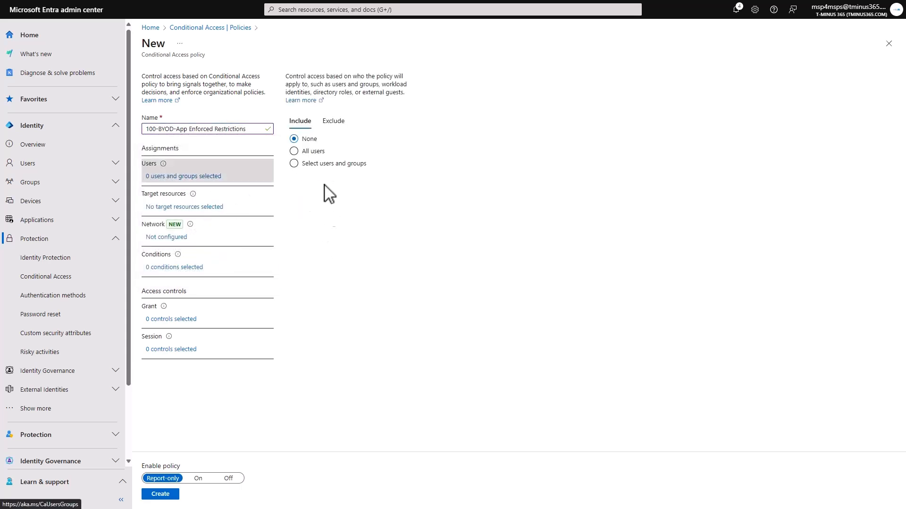
click(296, 152)
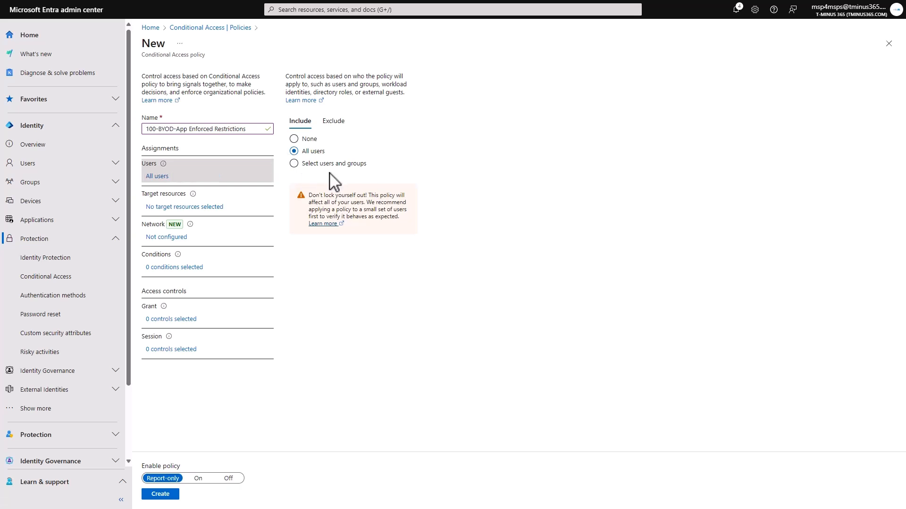
Target the policy at the selected cloud app Office 365 SharePoint Online
click(177, 208)
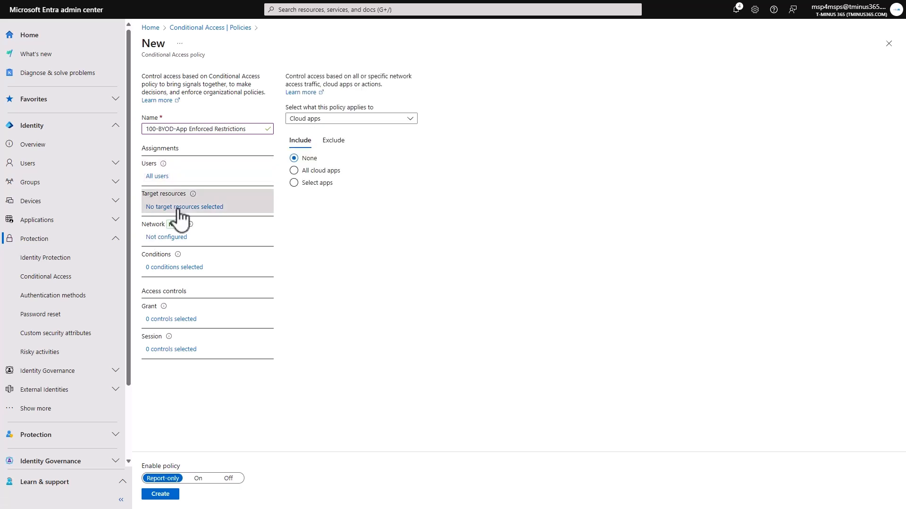
click(308, 184)
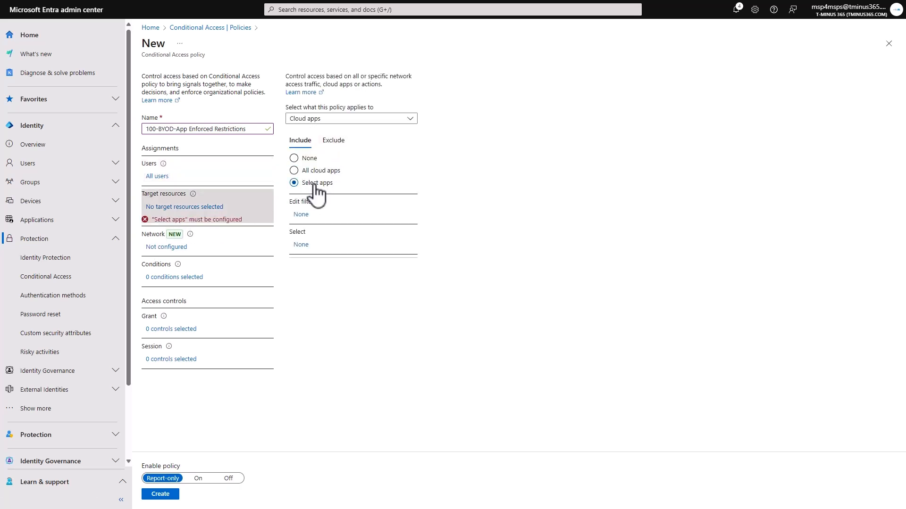
click(300, 244)
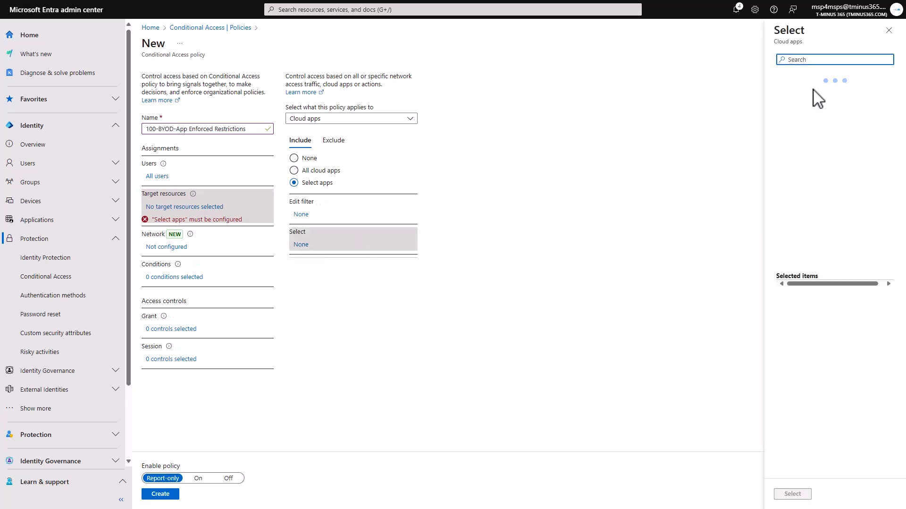
text(Office)
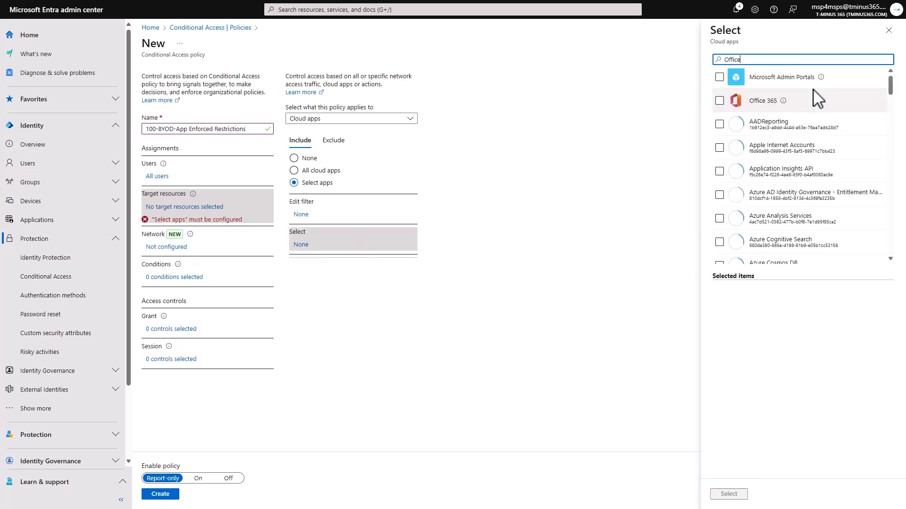
text( 365)
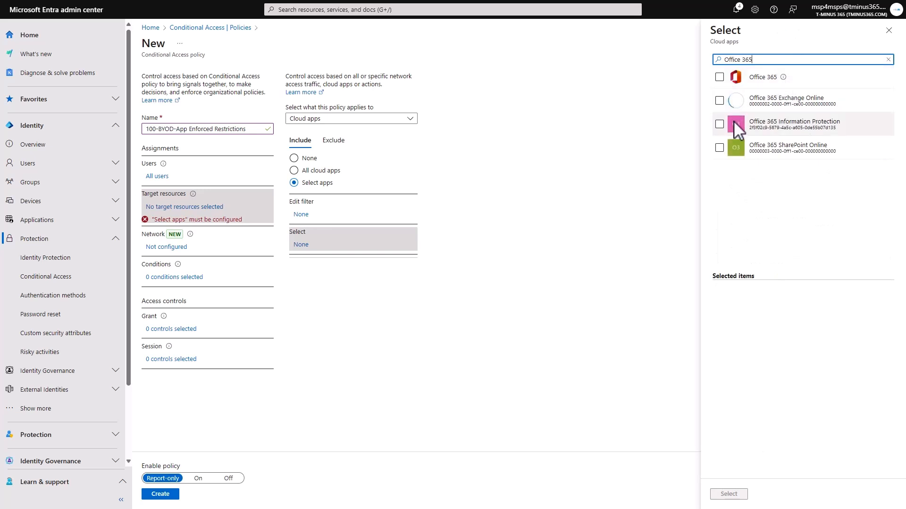
click(719, 148)
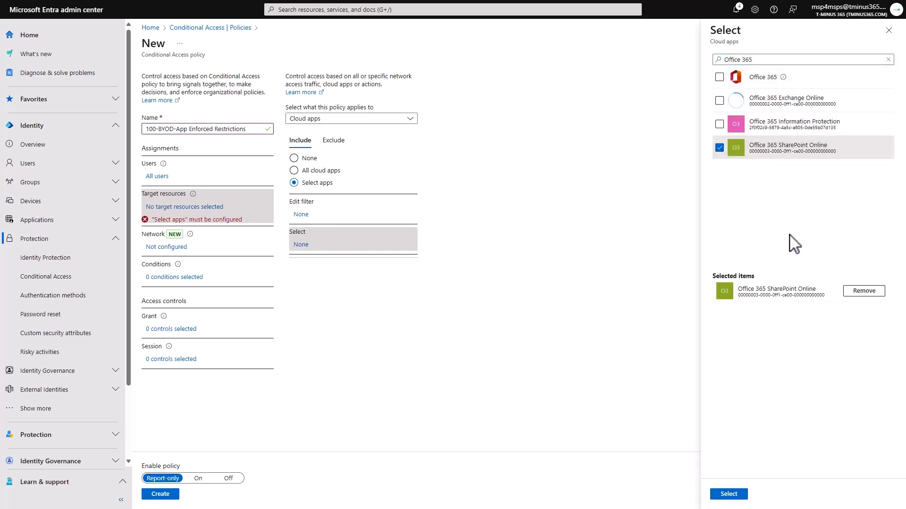
click(729, 494)
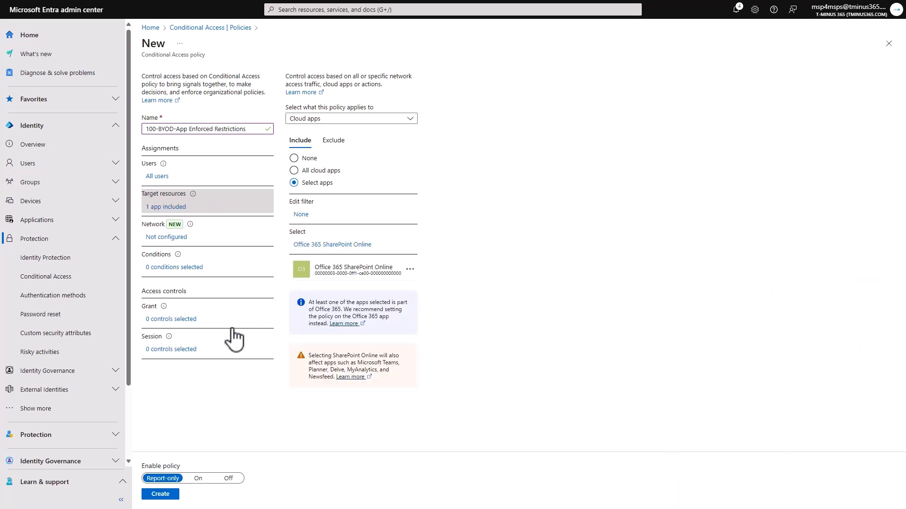
Enable the device filter condition and set it to exclude filtered devices from the policy
click(166, 268)
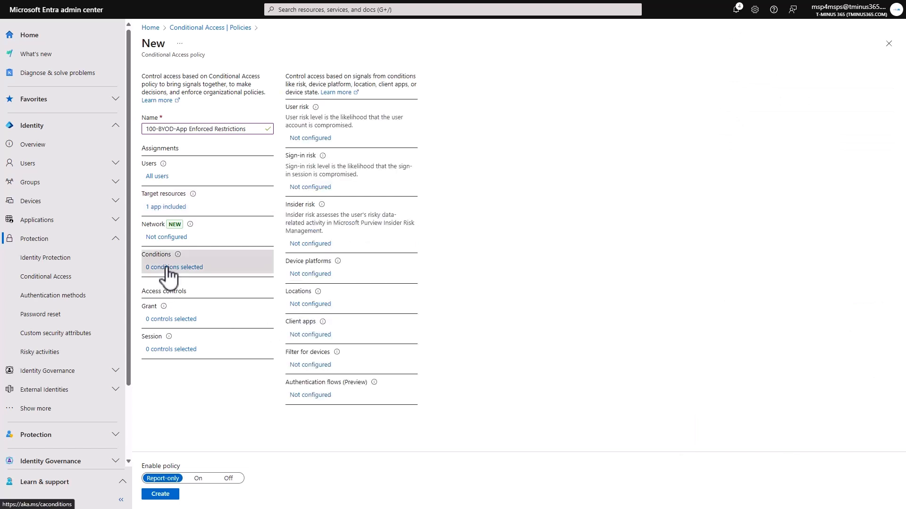
click(360, 350)
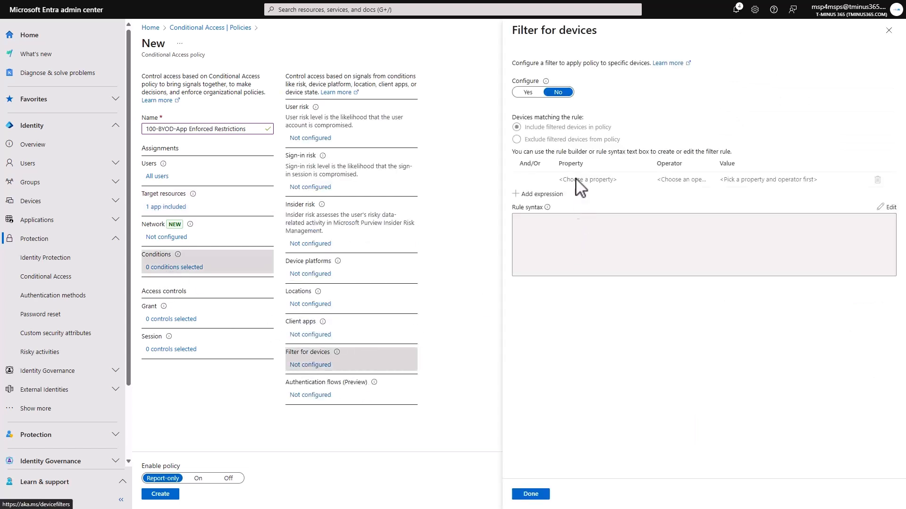
click(533, 92)
click(568, 140)
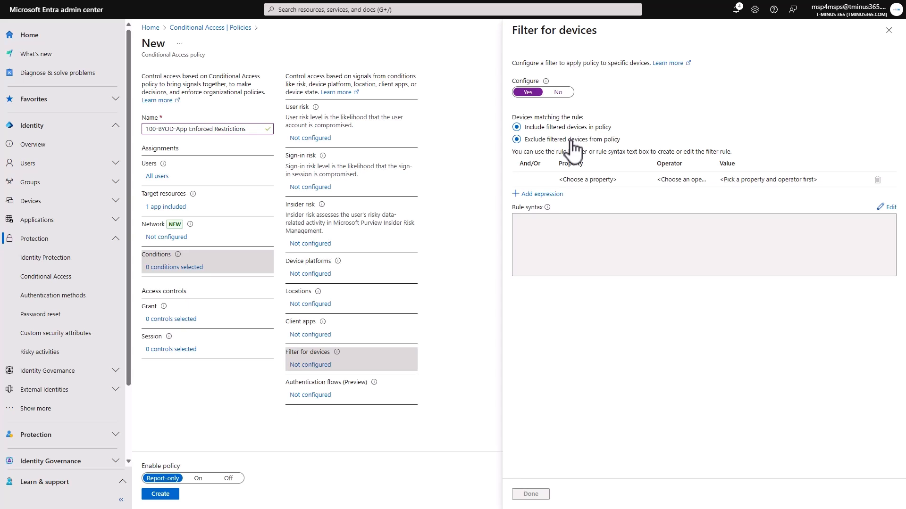
Define the device filter rule as TrustType Equals Microsoft Entra hybrid joined
click(621, 183)
scroll(609, 273, down, 5)
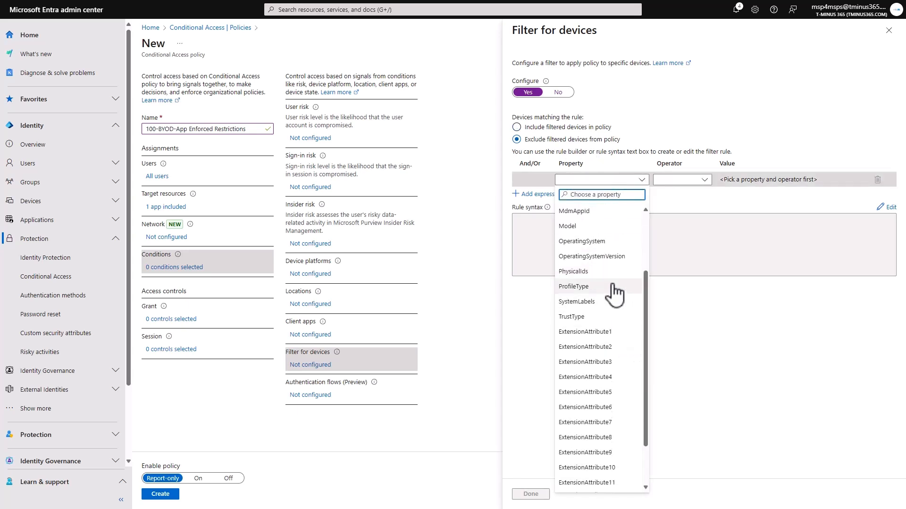
scroll(614, 302, up, 1)
click(606, 359)
click(684, 180)
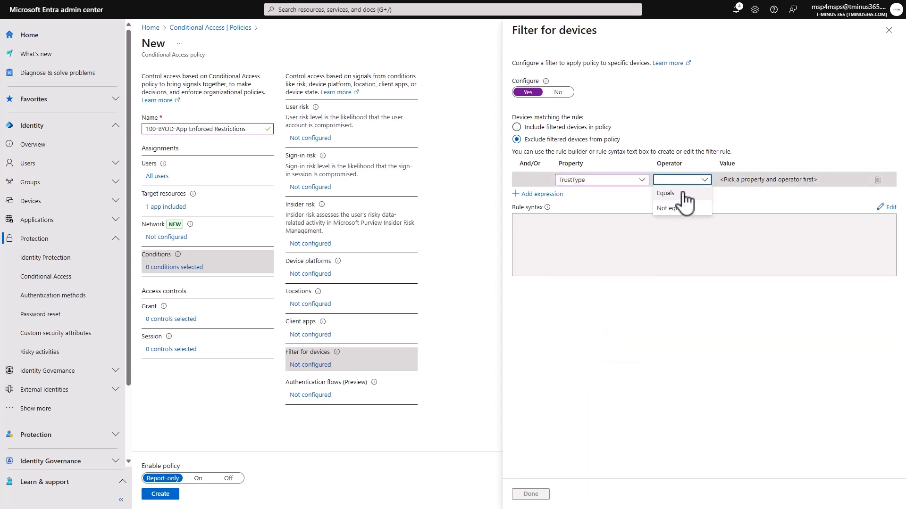
click(684, 194)
click(748, 181)
click(766, 215)
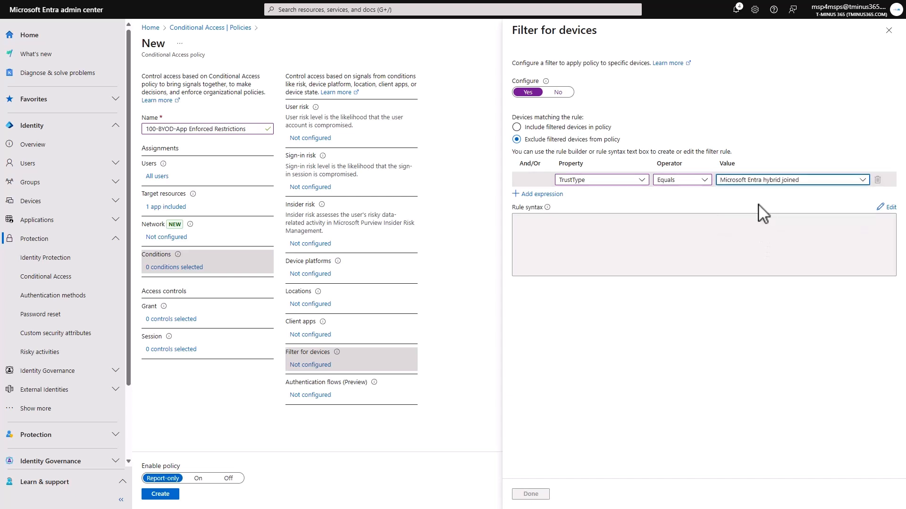
Change the device filter rule to DeviceOwnership Equals Company
click(615, 182)
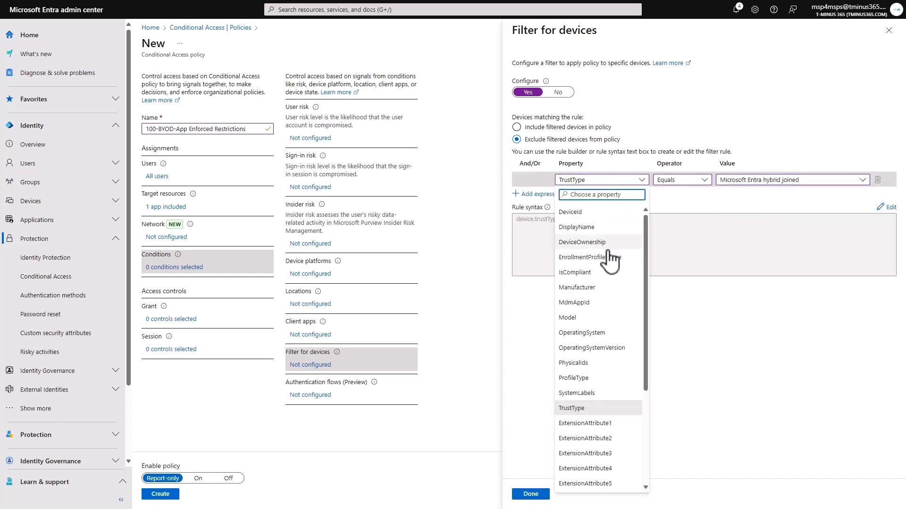
click(606, 243)
click(675, 181)
click(750, 181)
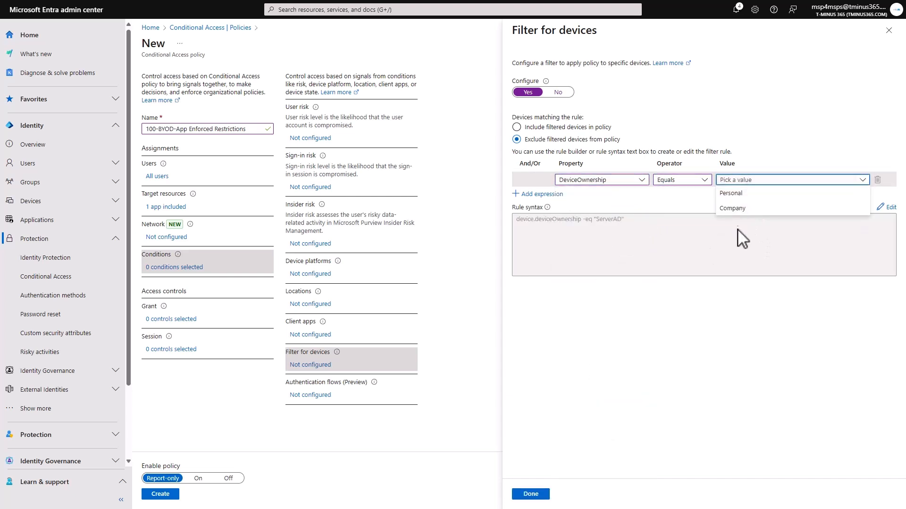
click(736, 208)
click(736, 182)
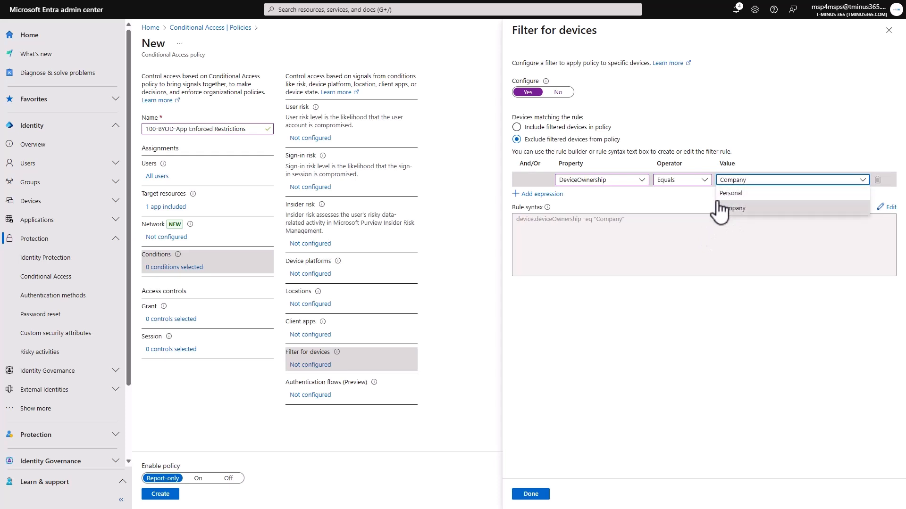
click(719, 208)
Set the device filter rule to TrustType Equals Microsoft Entra joined and apply the filter
click(630, 181)
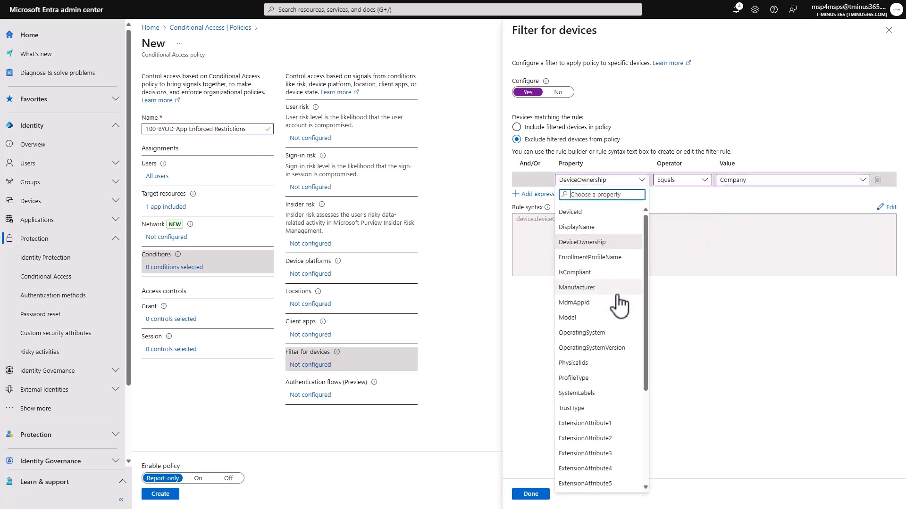
click(610, 409)
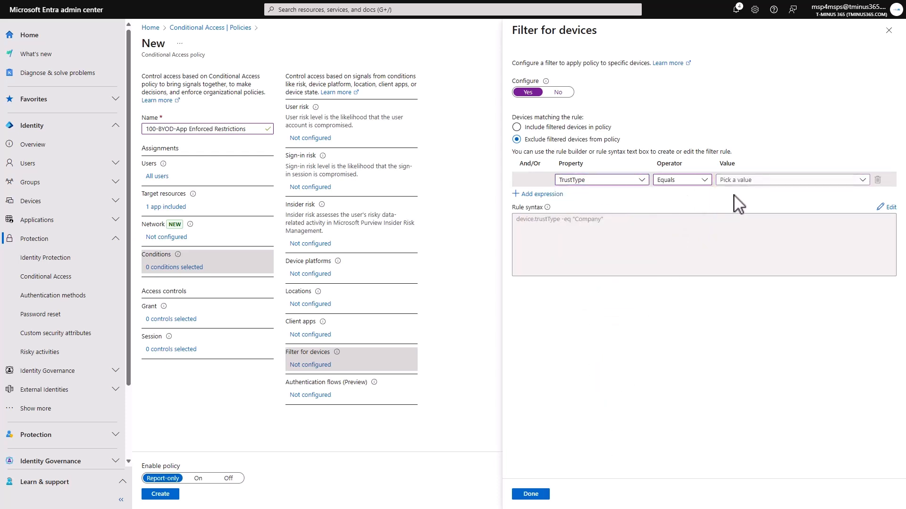
click(745, 180)
click(745, 199)
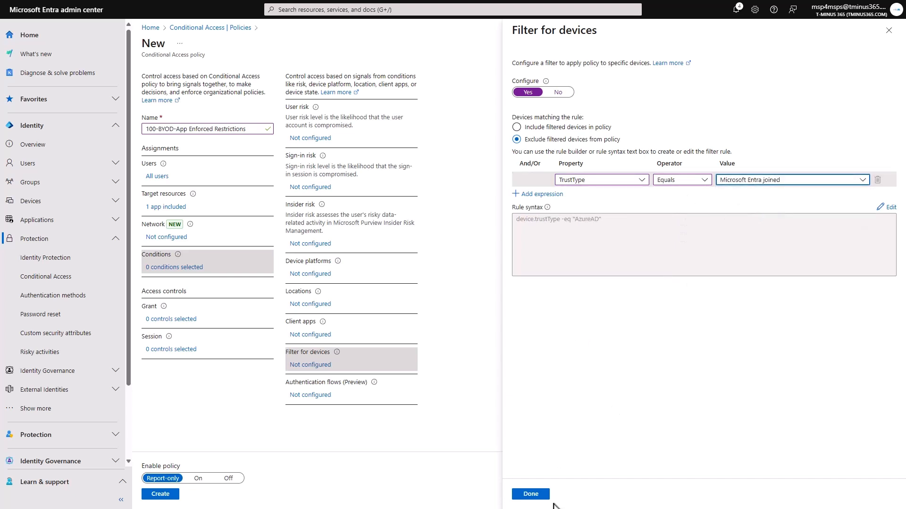
click(531, 495)
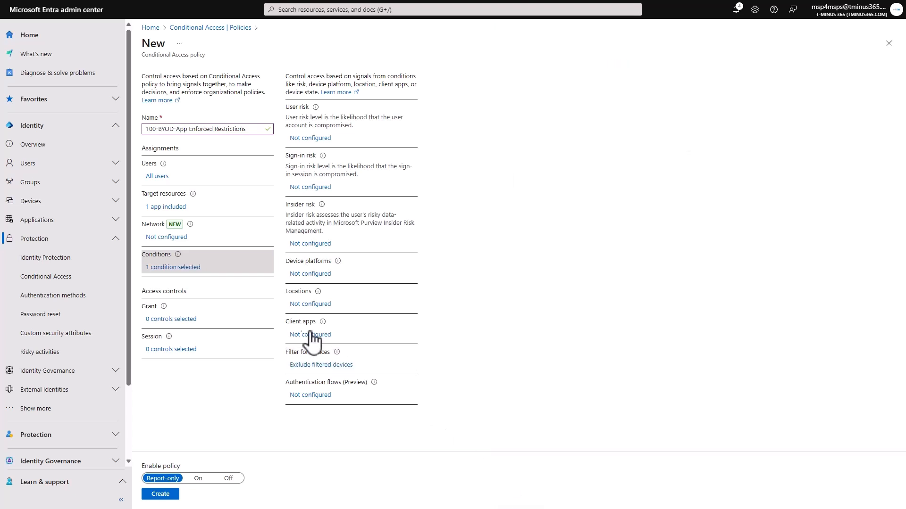
click(183, 320)
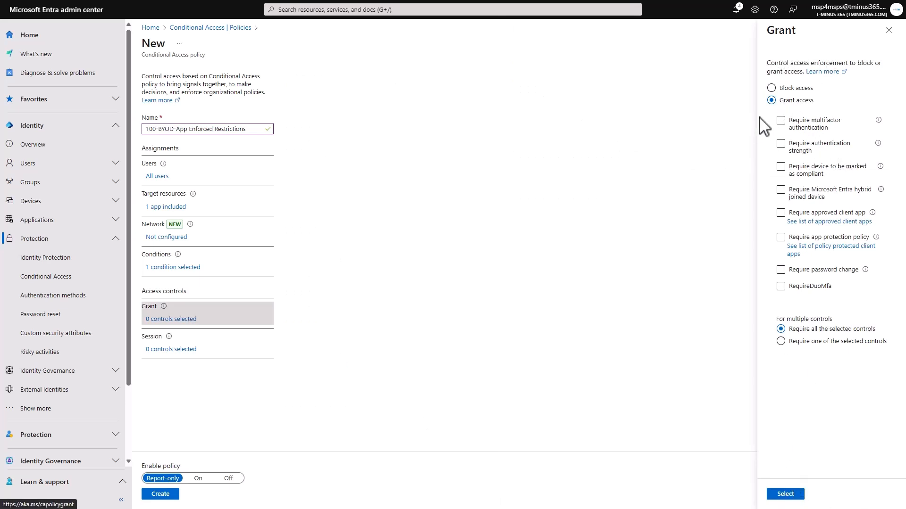
click(833, 126)
click(834, 128)
click(785, 495)
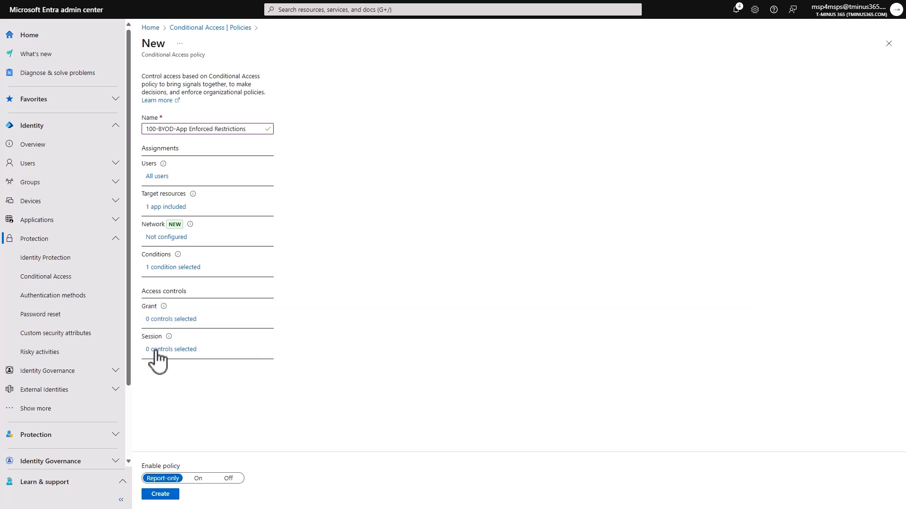
Enable the session control Use app enforced restrictions for the policy and apply it
click(186, 350)
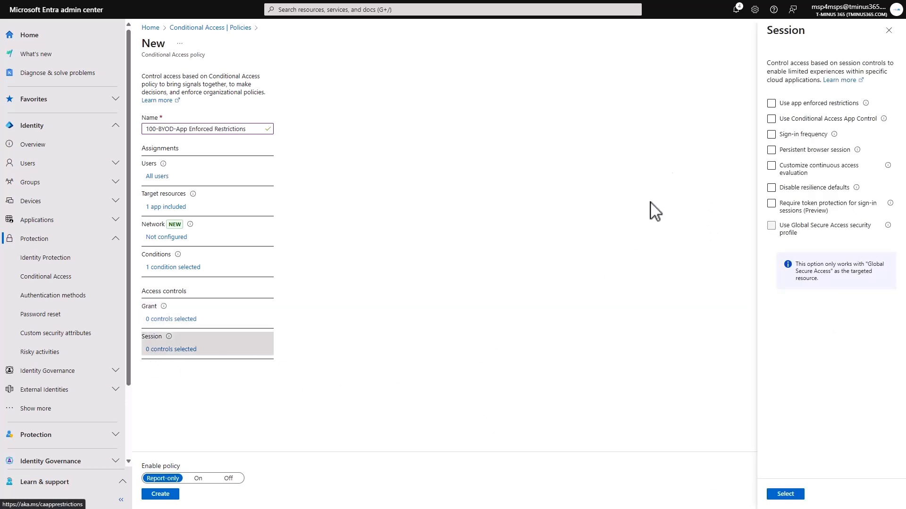
click(774, 105)
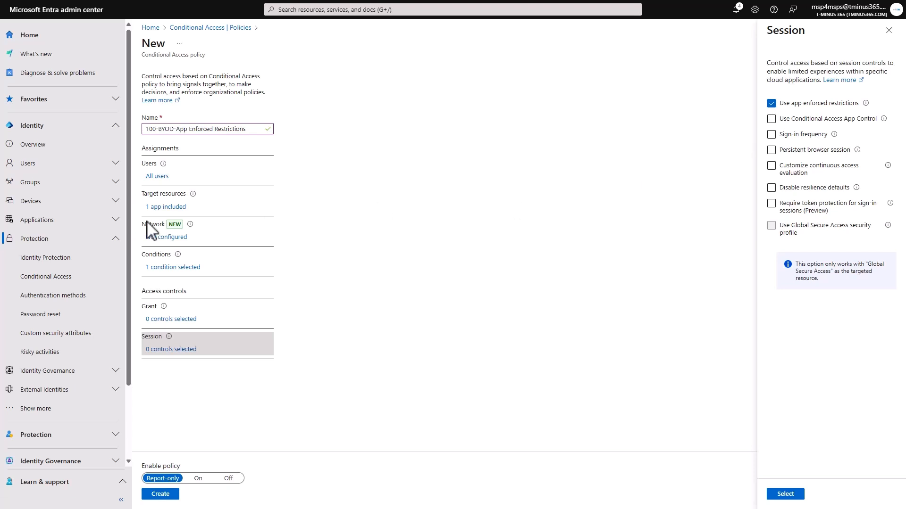
mouse_move(245, 0)
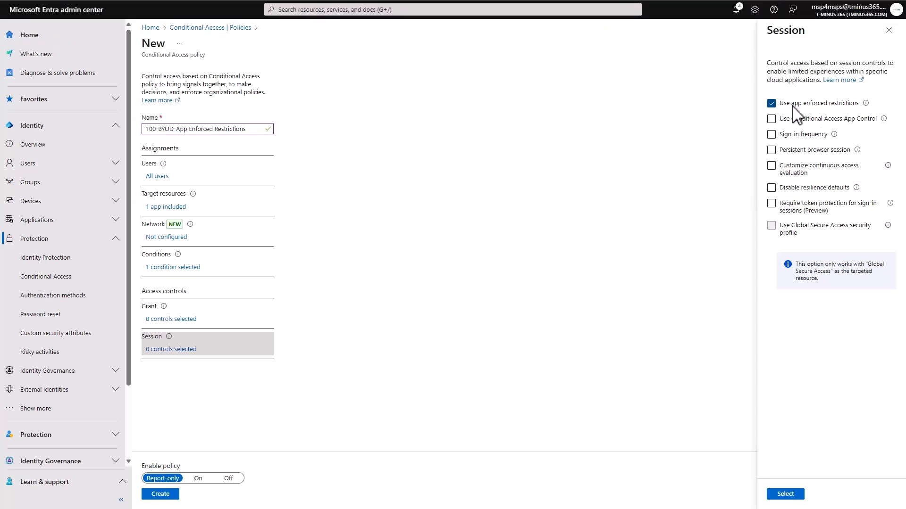
click(788, 495)
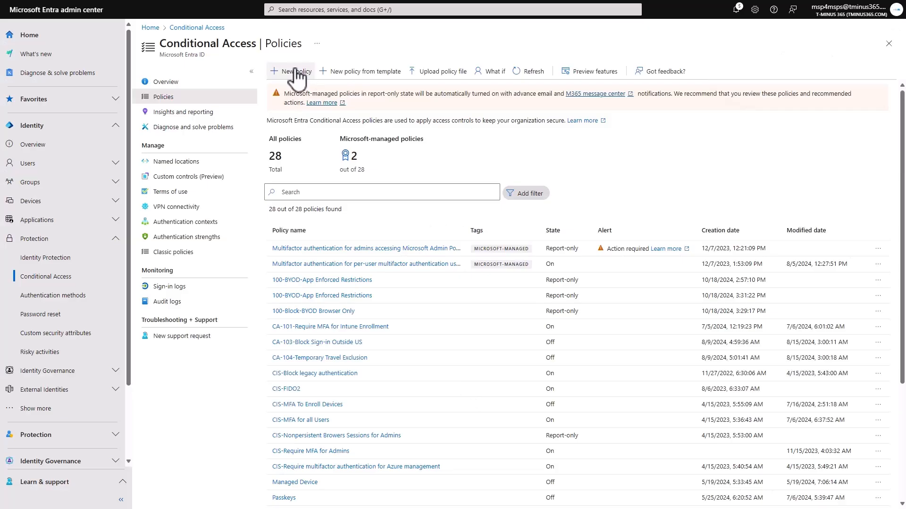
Start a new Conditional Access policy named 100-BYOD-Limit Session
click(295, 74)
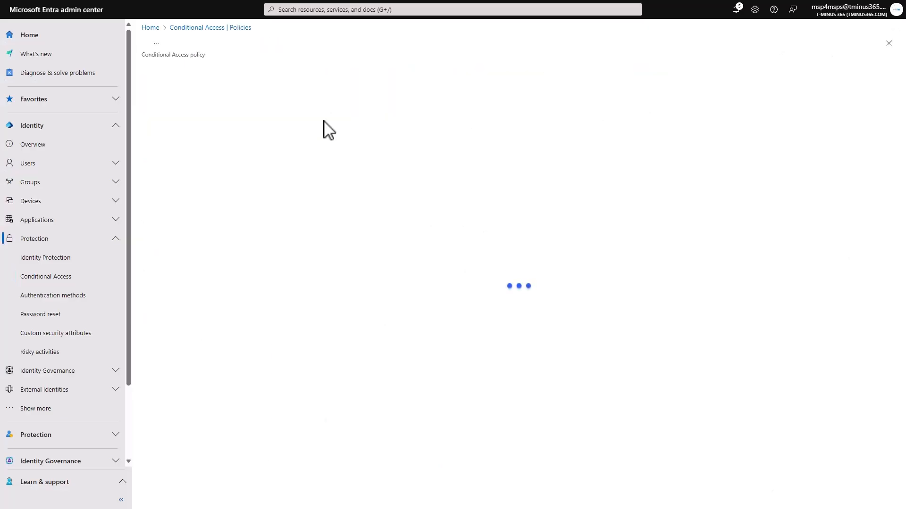
click(259, 129)
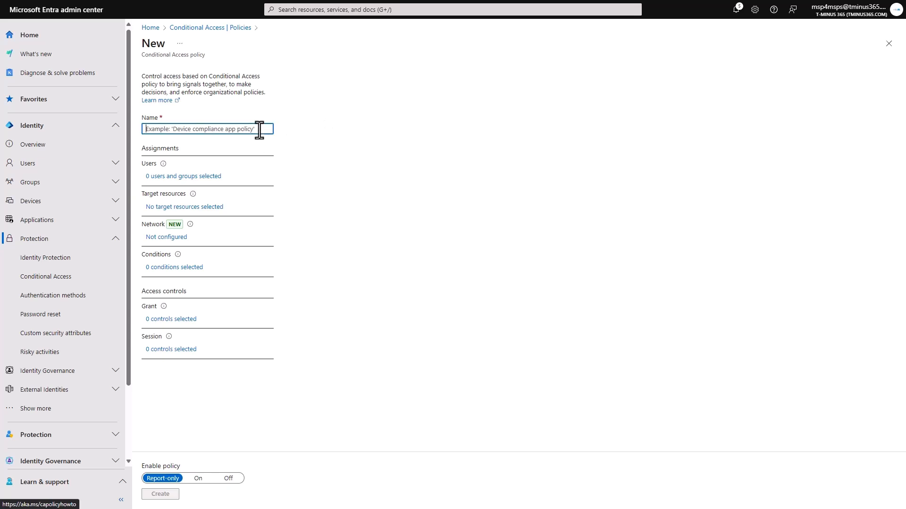
text(100-BYOD-Limit Session)
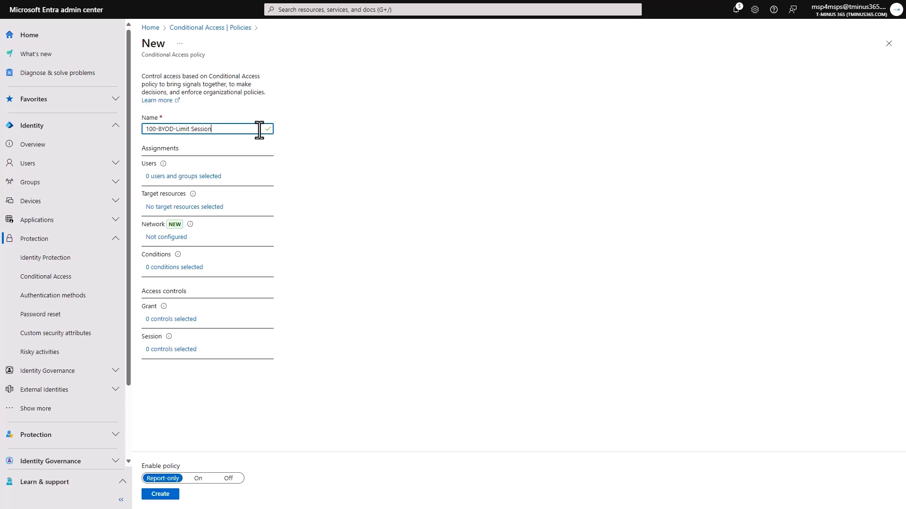
Assign the policy to all users and target all cloud apps
click(204, 178)
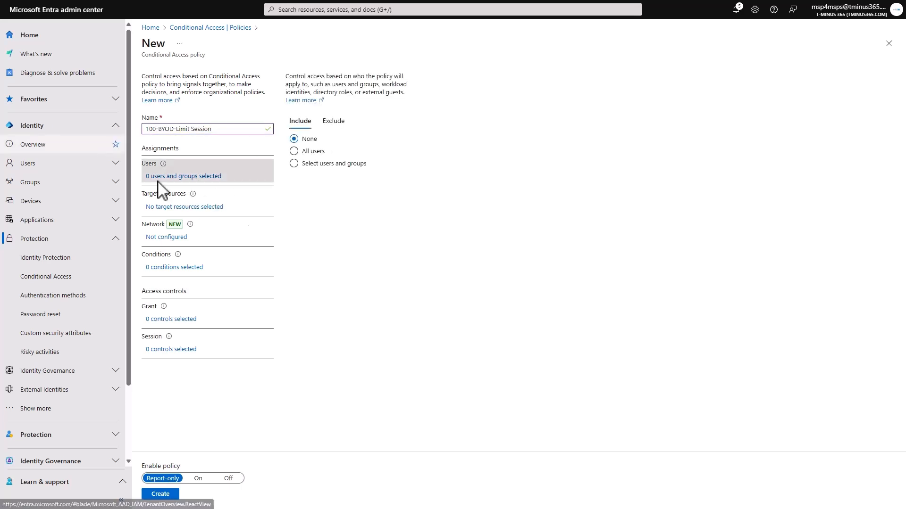
click(318, 152)
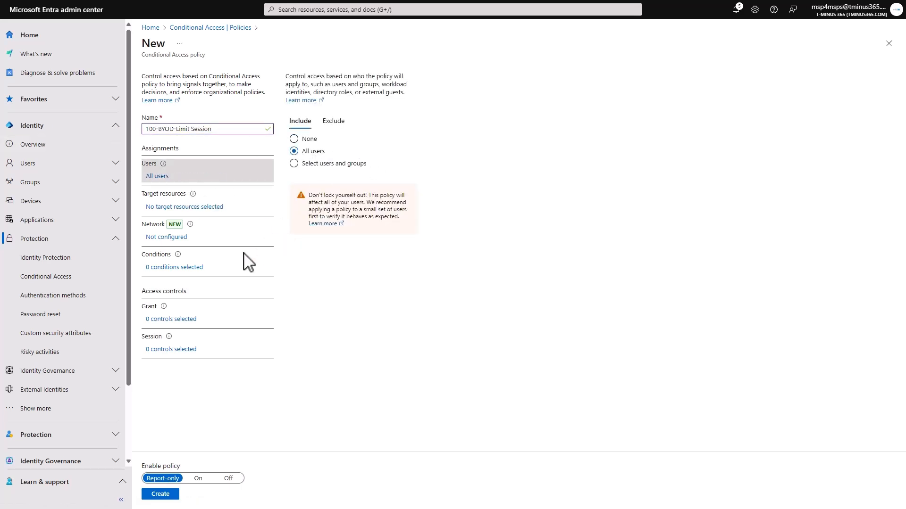
click(204, 207)
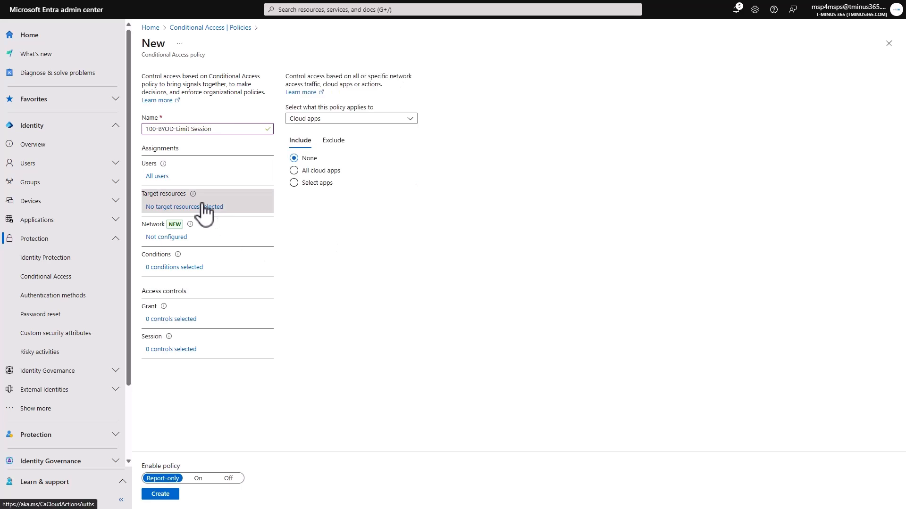
click(326, 172)
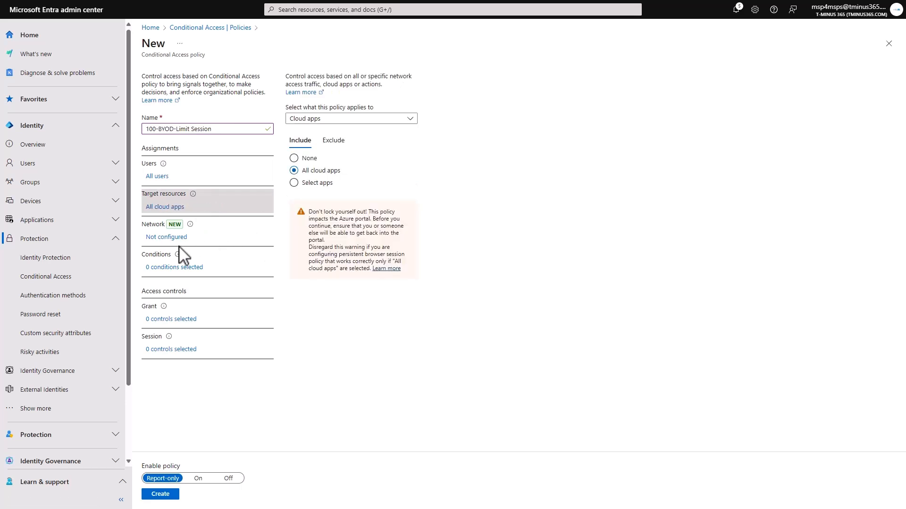
Configure the policy's device filter to exclude devices whose TrustType Equals Microsoft Entra joined
click(186, 268)
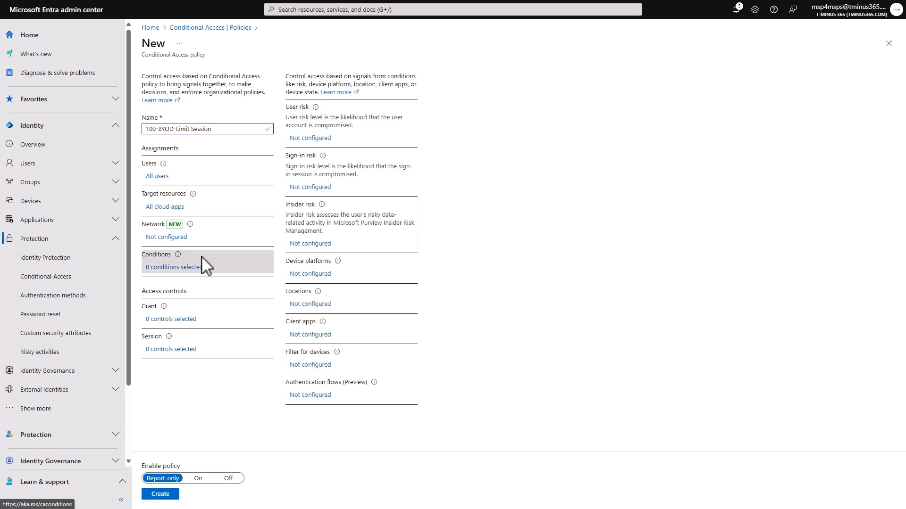
click(297, 368)
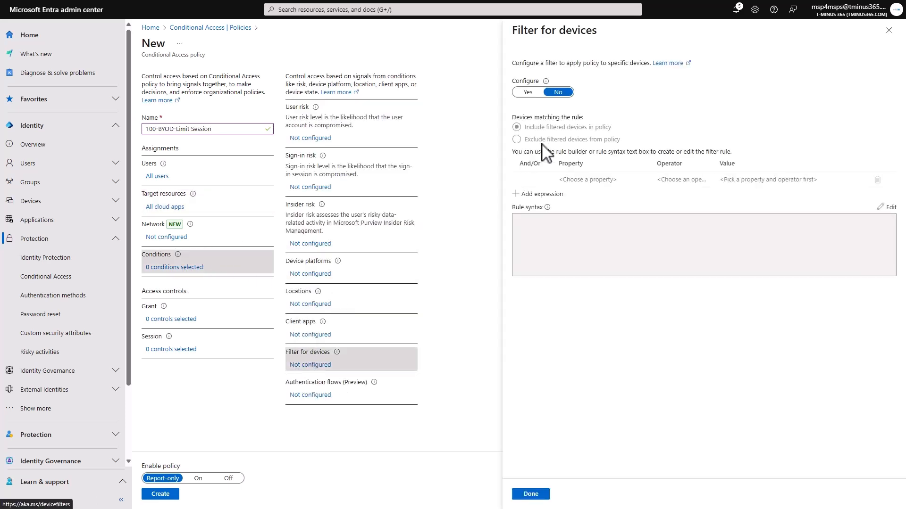
click(529, 92)
click(581, 179)
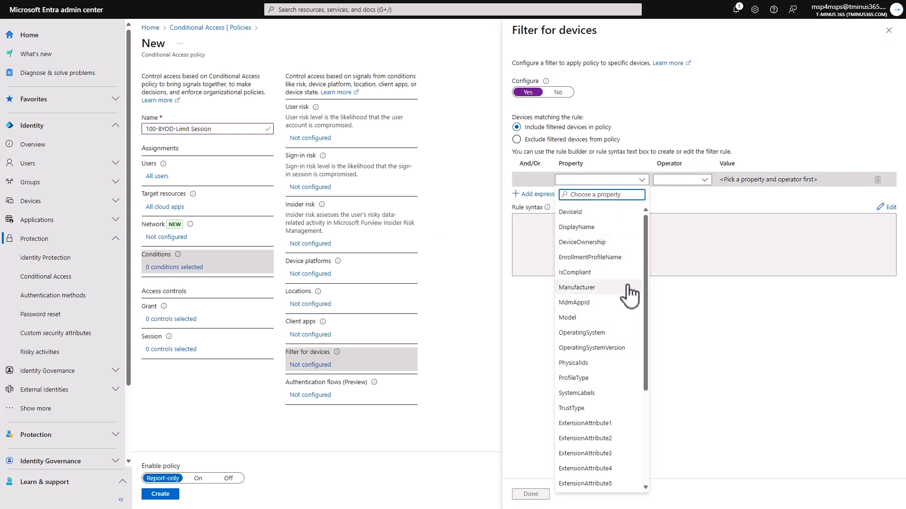
click(611, 408)
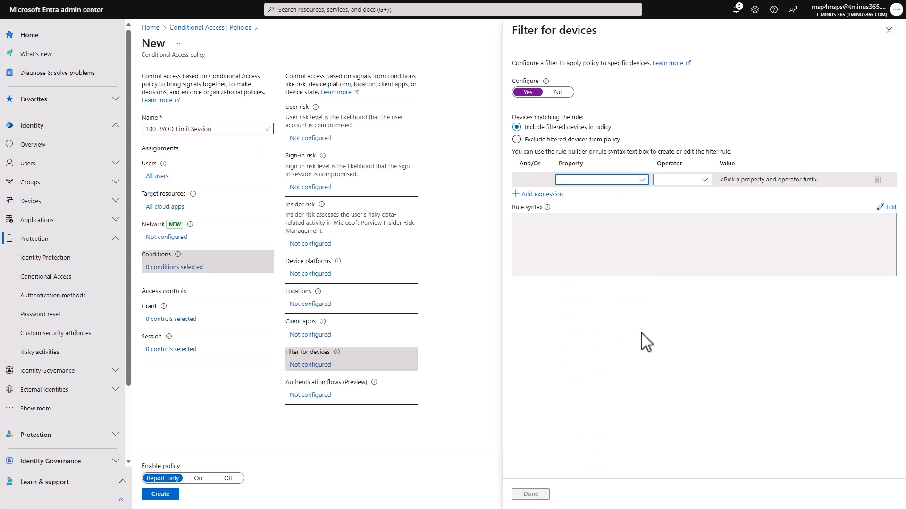
click(683, 185)
click(690, 195)
click(749, 185)
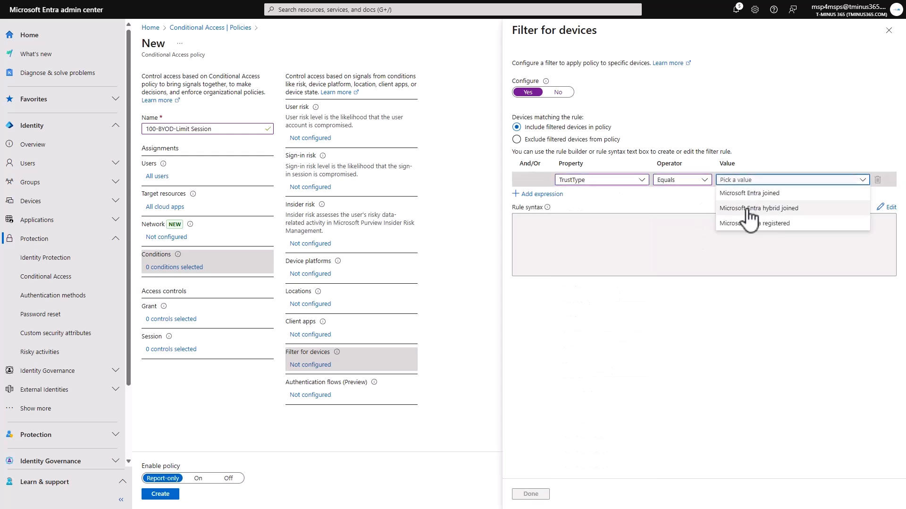
click(749, 193)
click(578, 140)
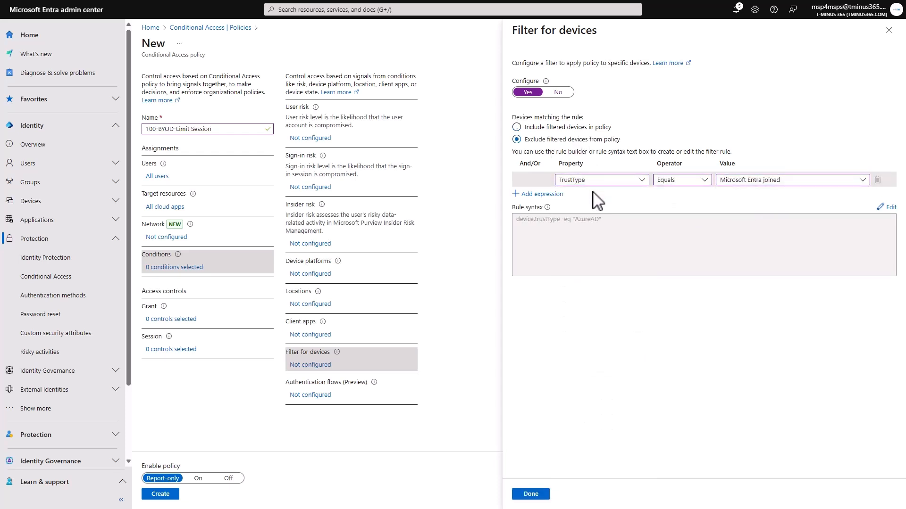
Add a second filter expression, IsCompliant Equals True, joined to the first with Or
click(542, 194)
click(609, 195)
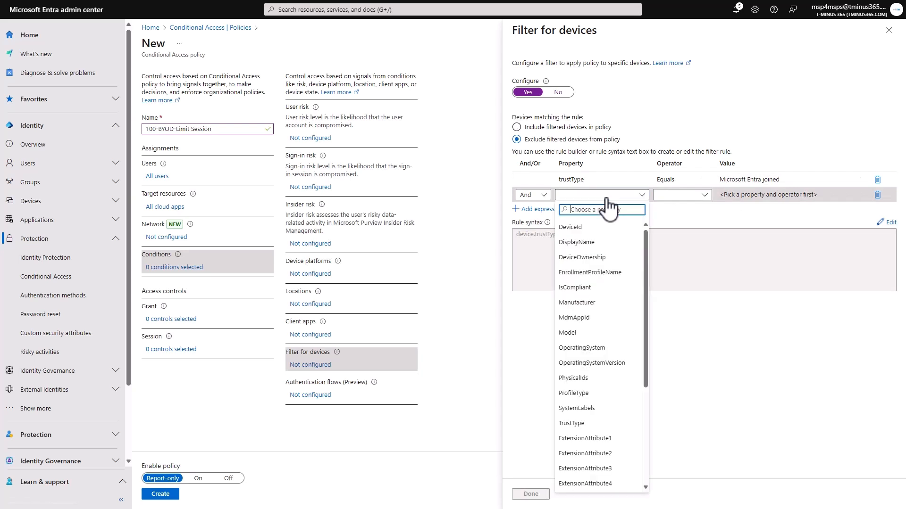
click(631, 288)
click(691, 195)
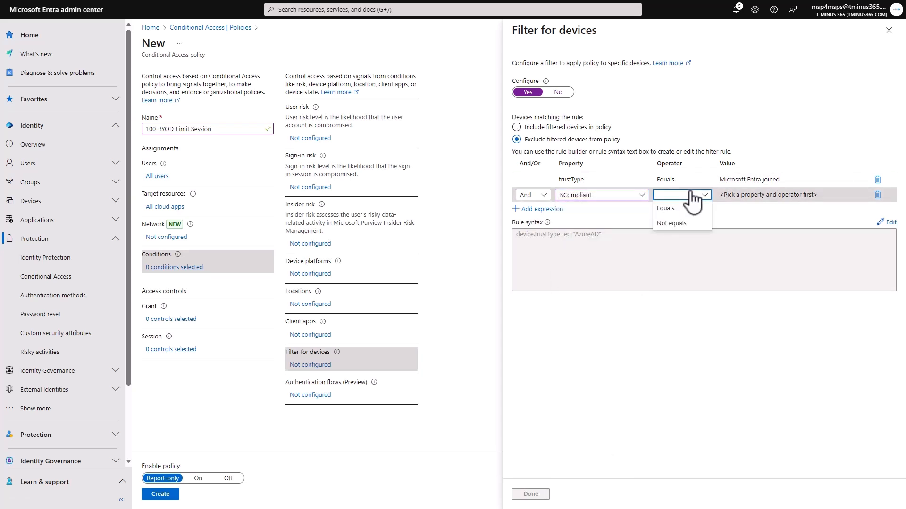
click(694, 208)
click(754, 194)
click(736, 208)
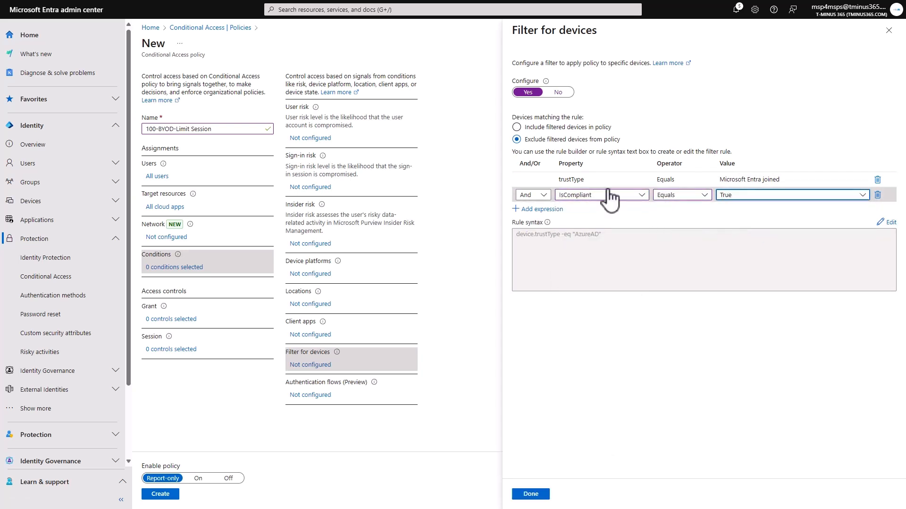
click(542, 195)
click(533, 224)
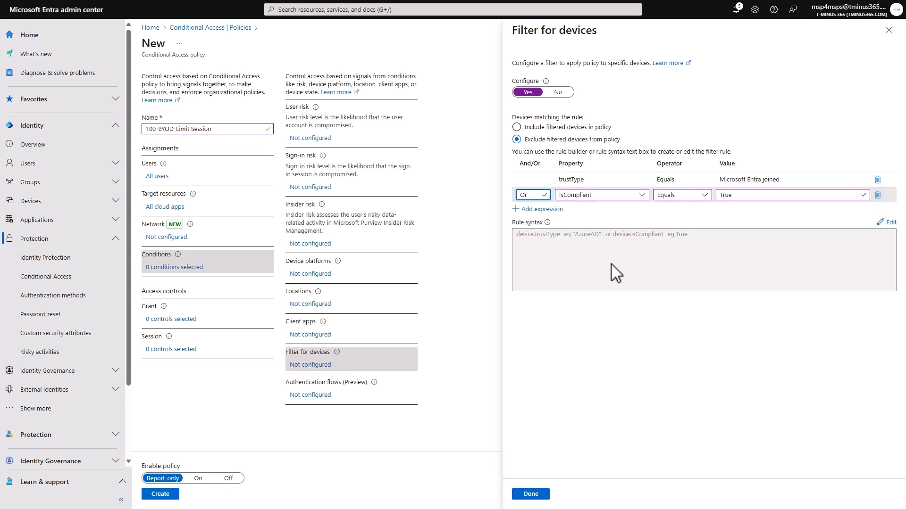
Confirm the device filter and add a session control requiring periodic reauthentication every 4 hours
click(542, 495)
mouse_move(169, 336)
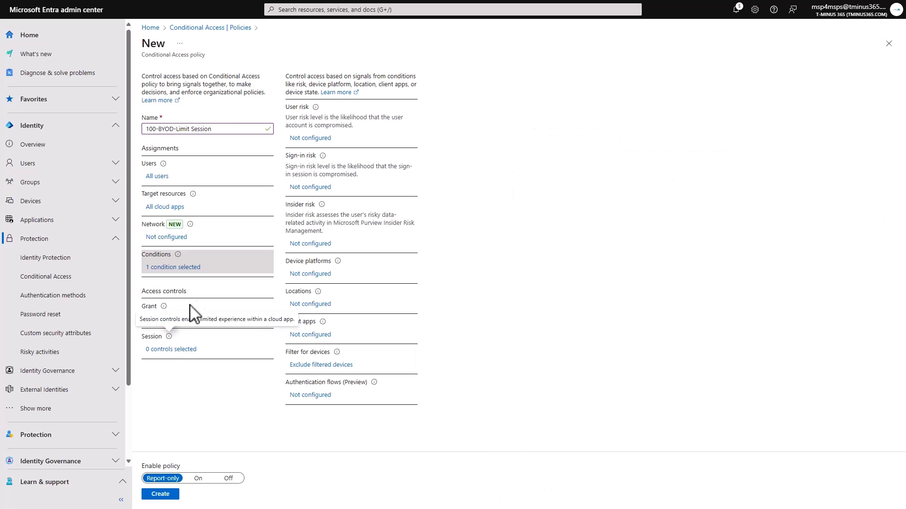
click(201, 319)
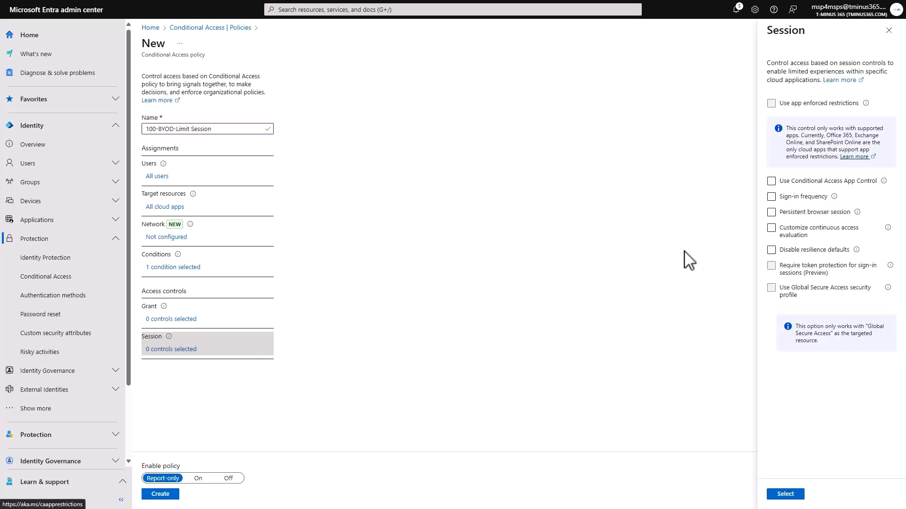
click(814, 197)
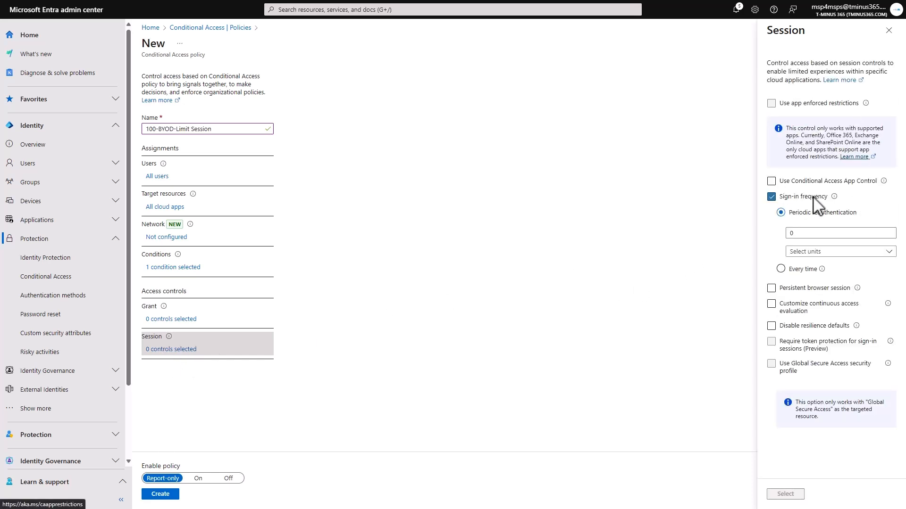
click(818, 253)
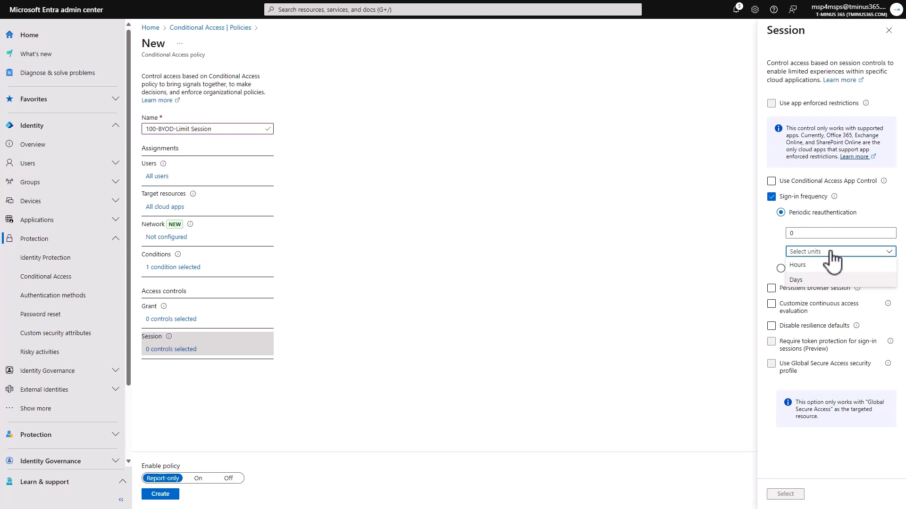
click(807, 267)
double_click(808, 233)
text(4)
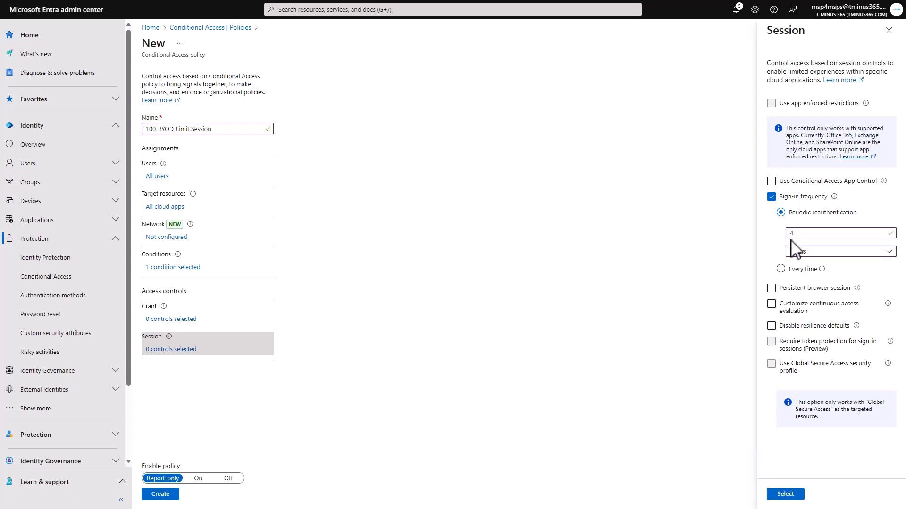
Change the periodic reauthentication interval of the sign-in frequency to 1 hour
double_click(809, 233)
click(807, 236)
click(776, 238)
double_click(793, 236)
text(1)
click(806, 233)
click(778, 250)
Set the persistent browser session control to Never persistent and apply the session controls
click(771, 287)
click(812, 330)
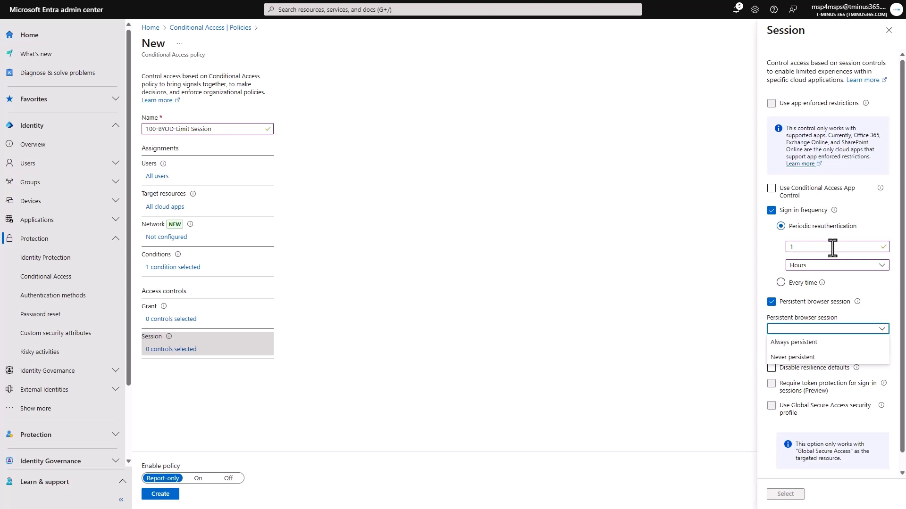
click(810, 358)
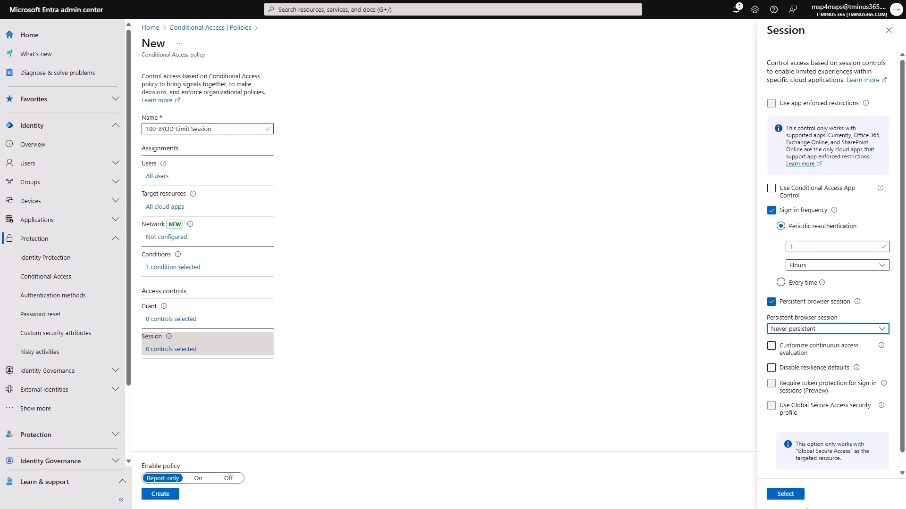
click(794, 494)
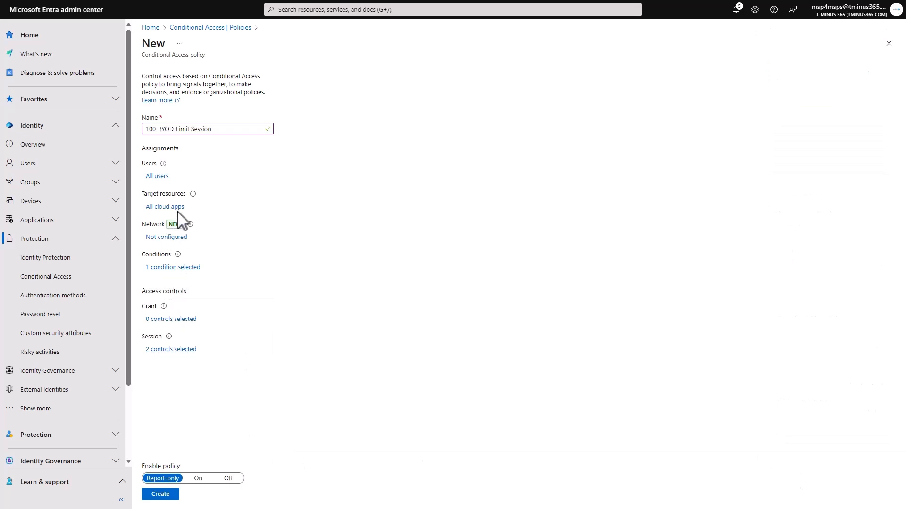
Review the policy's user and target resource assignments and create the policy in report-only mode
click(160, 177)
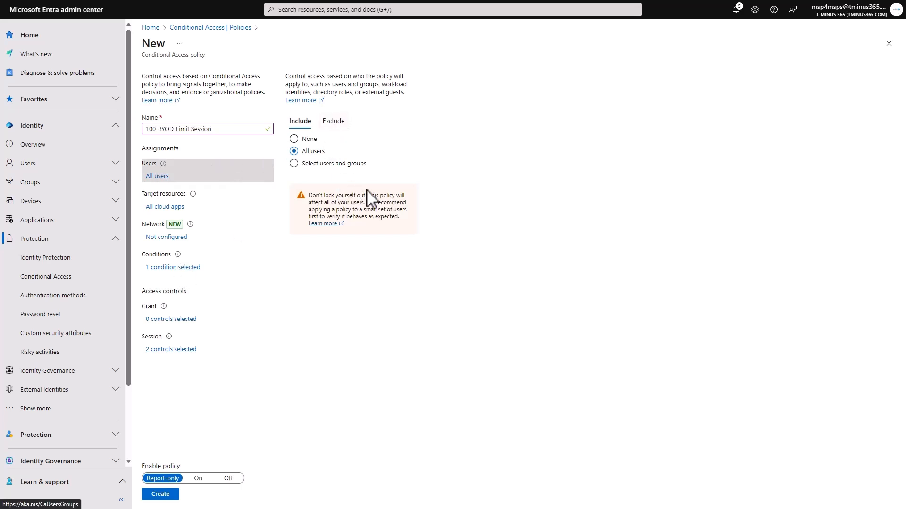
click(169, 207)
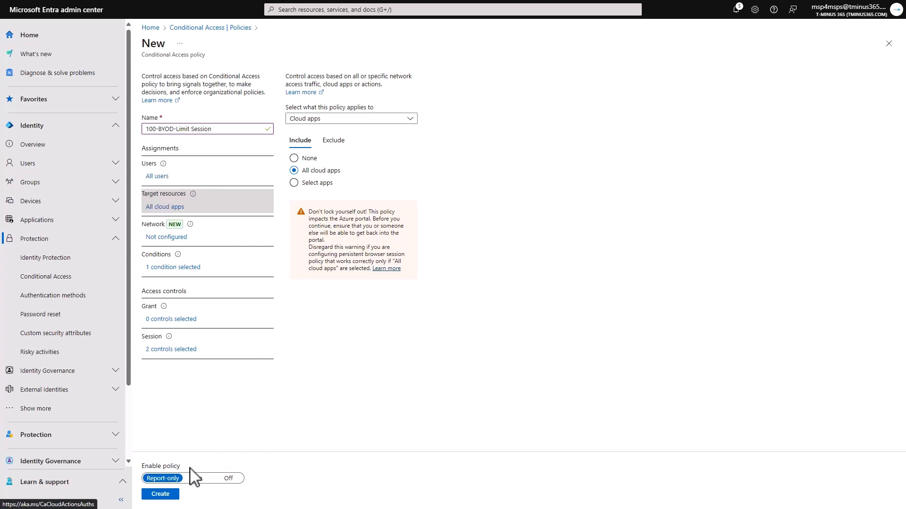
click(161, 494)
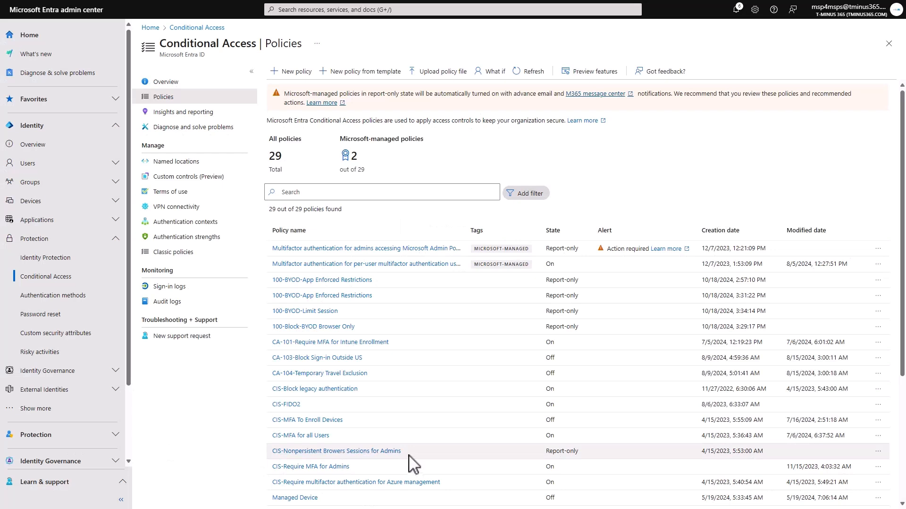
Create a custom authentication strength named TAP that allows only Temporary Access Pass (One-time use)
click(218, 242)
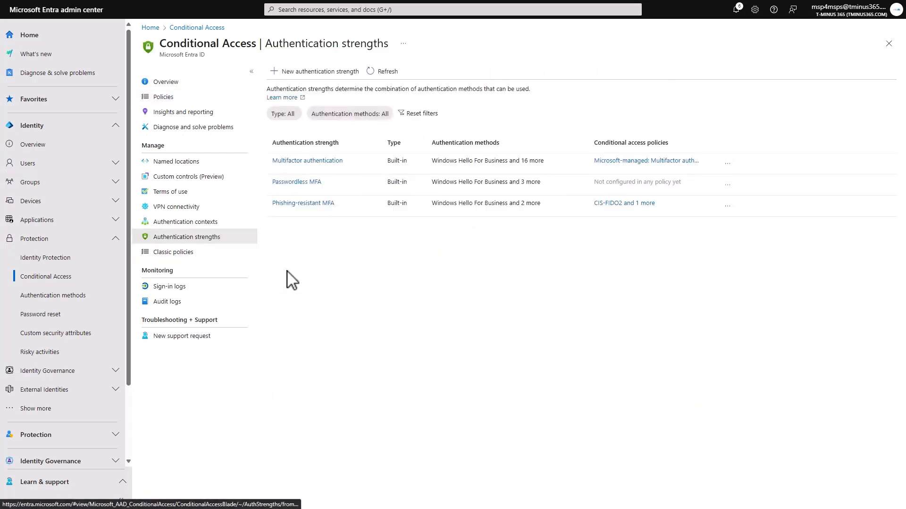
click(305, 72)
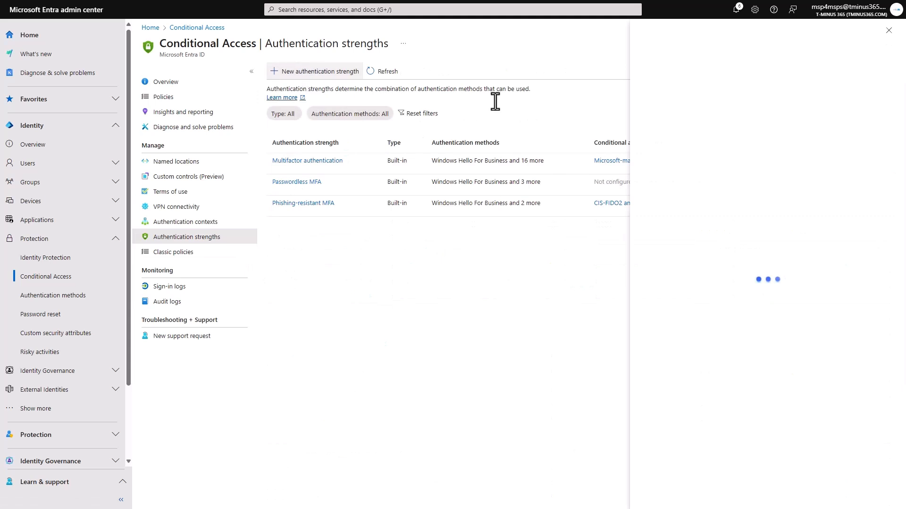
click(769, 97)
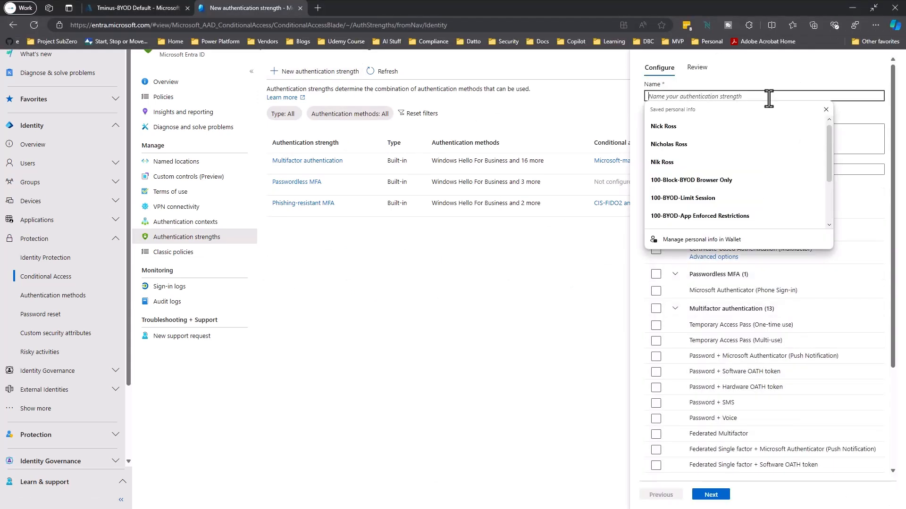
text(TAP)
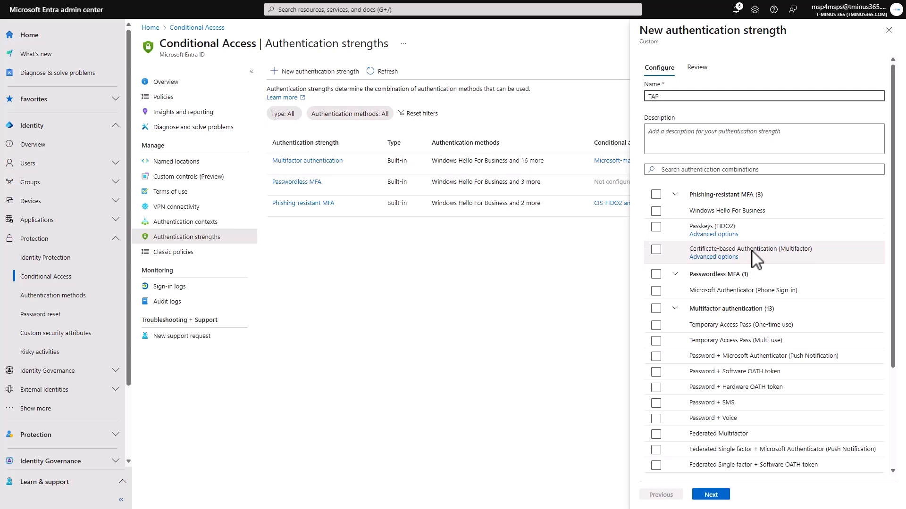
click(663, 321)
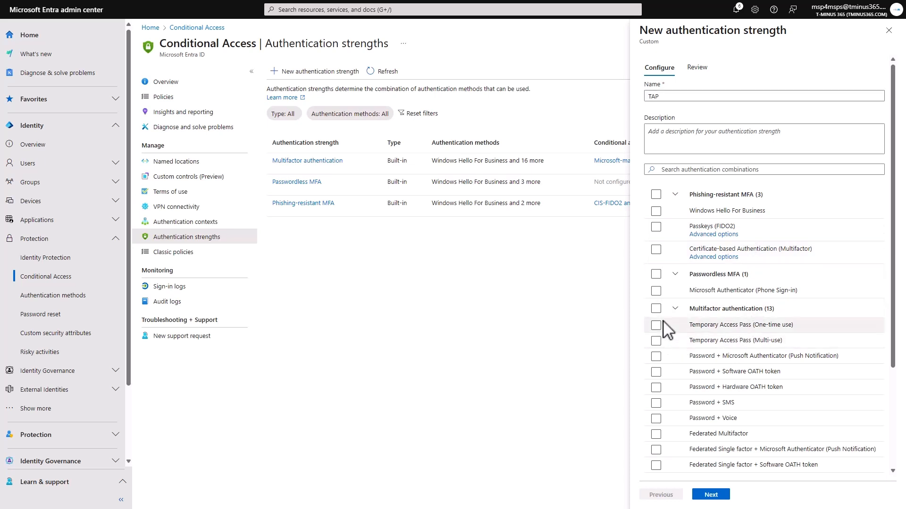
click(663, 323)
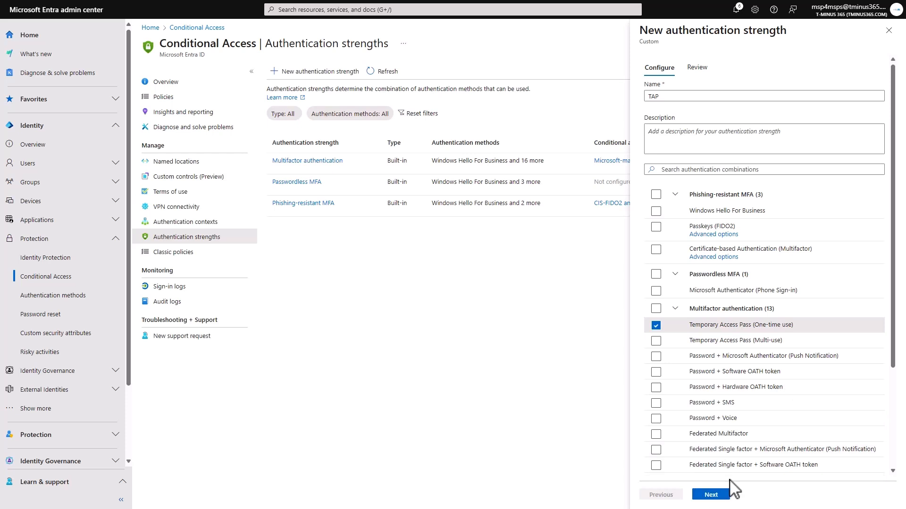
click(721, 495)
click(721, 495)
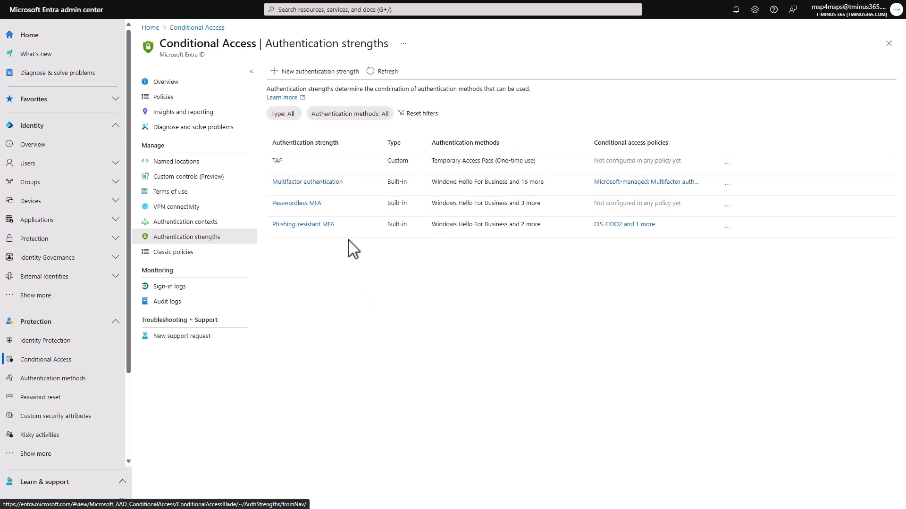
Start a new Conditional Access policy named 100-TAP for Intune Enrollment
click(174, 99)
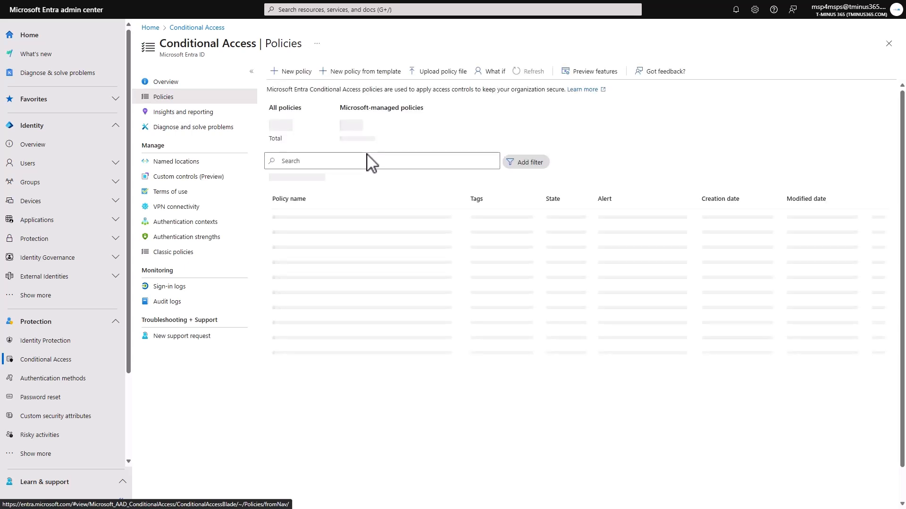
click(291, 71)
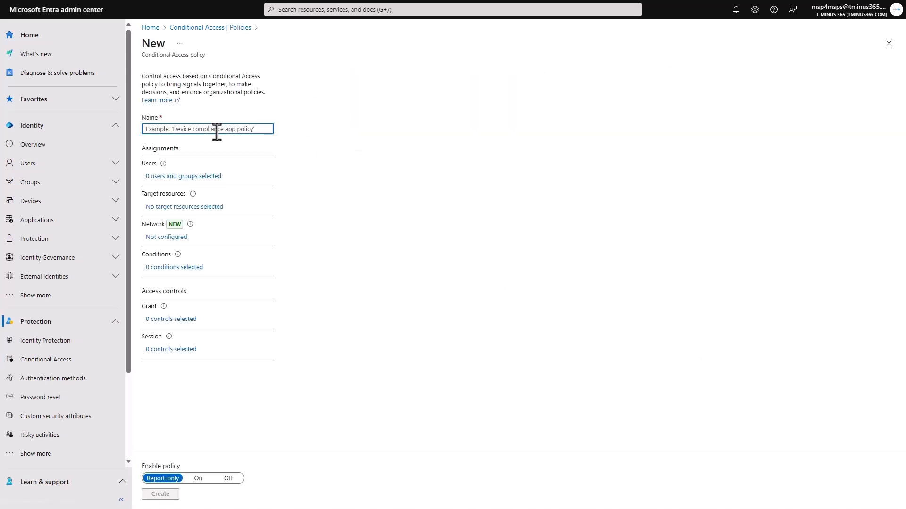
text(100-TAP)
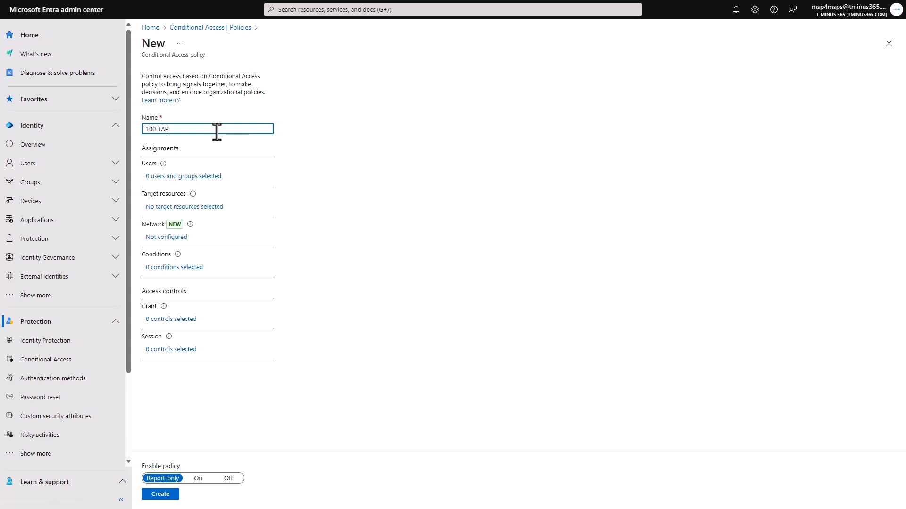
text( for Intune Enrollment)
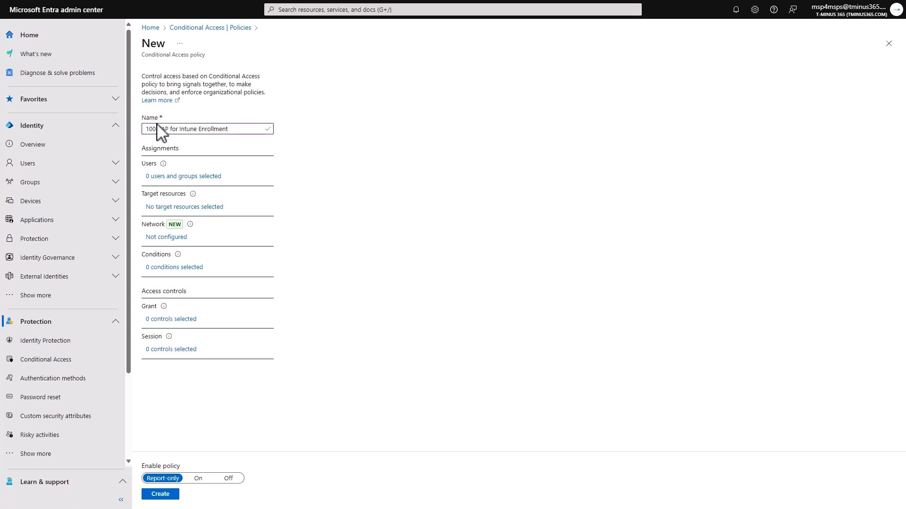
double_click(150, 129)
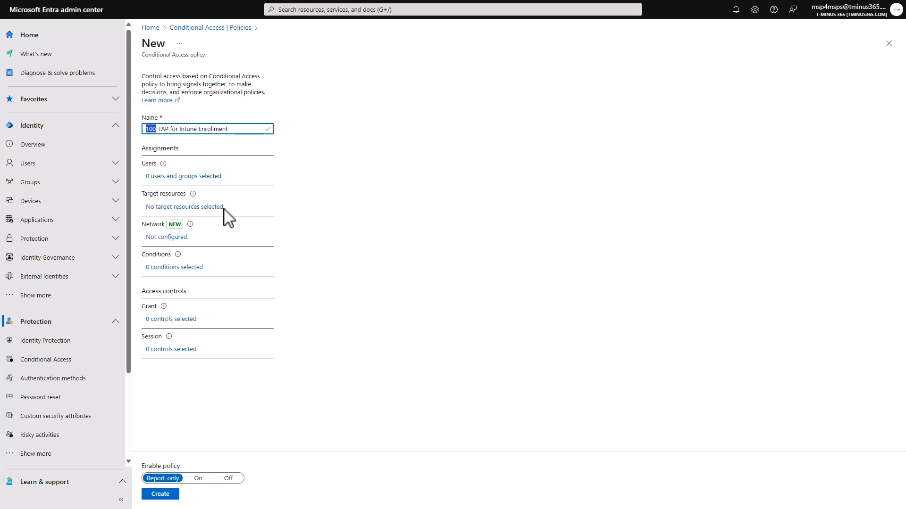
Assign the policy to all users and target only the Microsoft Intune Enrollment cloud app
click(194, 178)
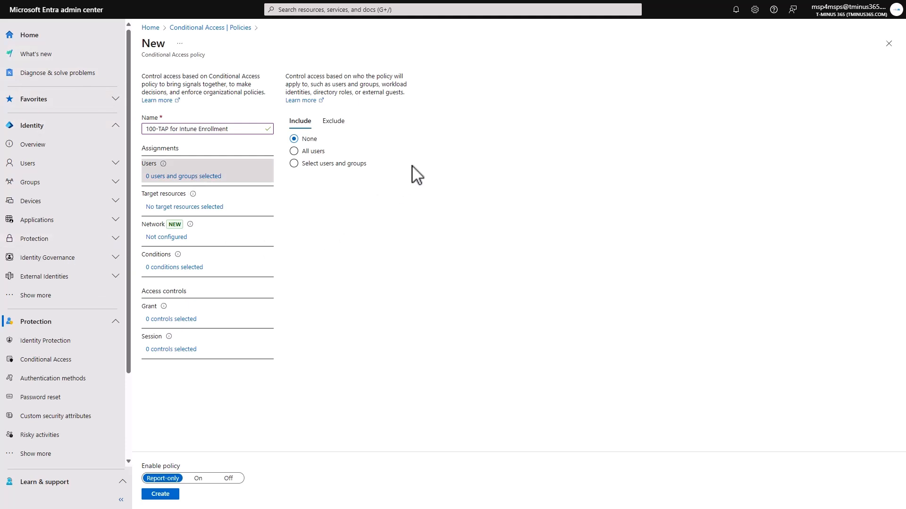
click(306, 154)
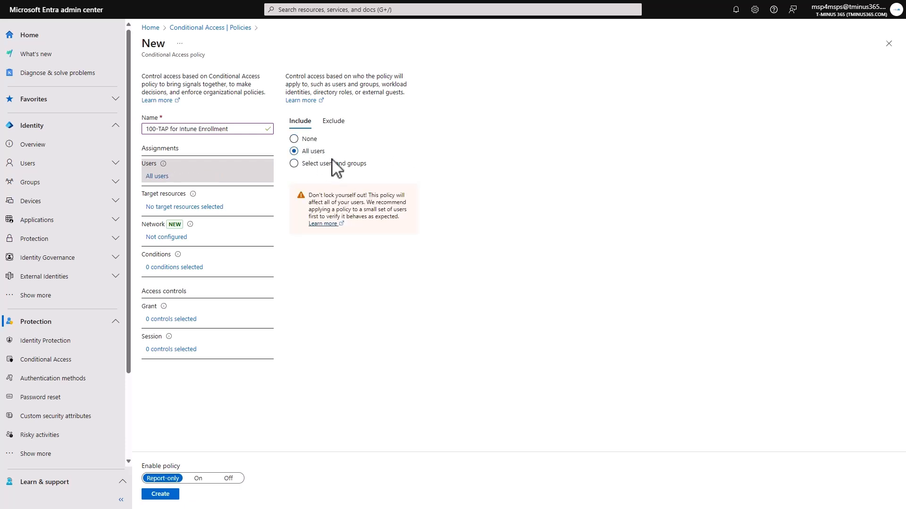
click(203, 208)
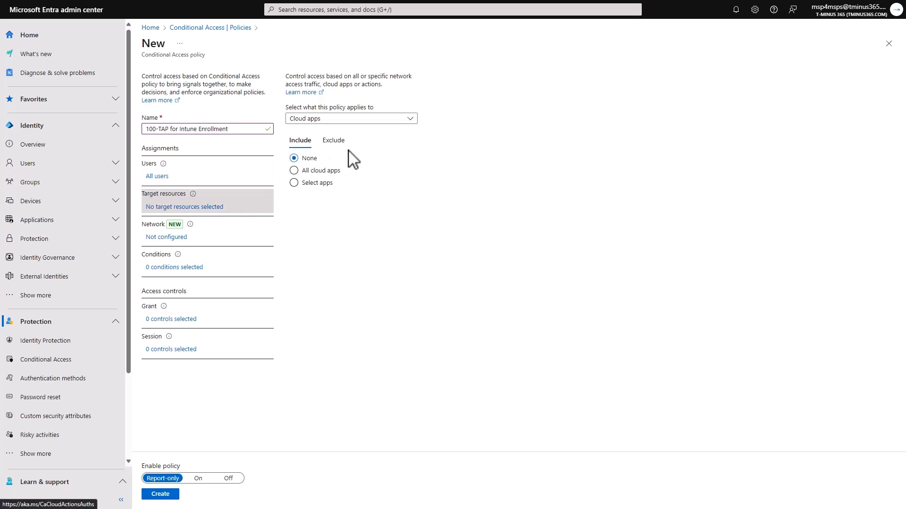
click(315, 183)
click(299, 245)
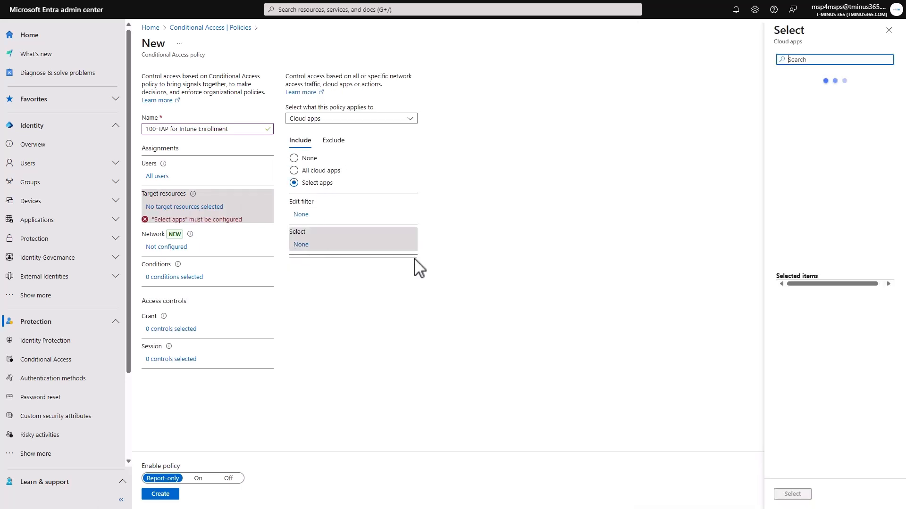
text(Microsoft Intune)
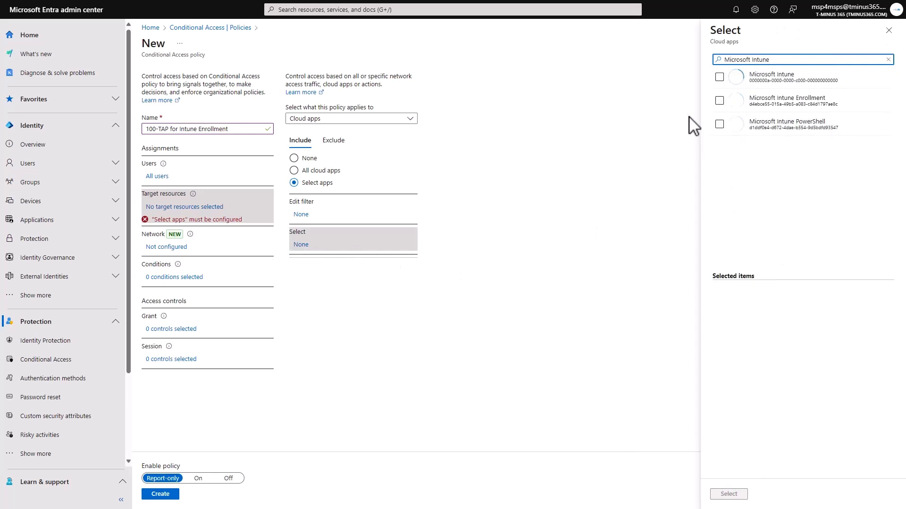
click(720, 101)
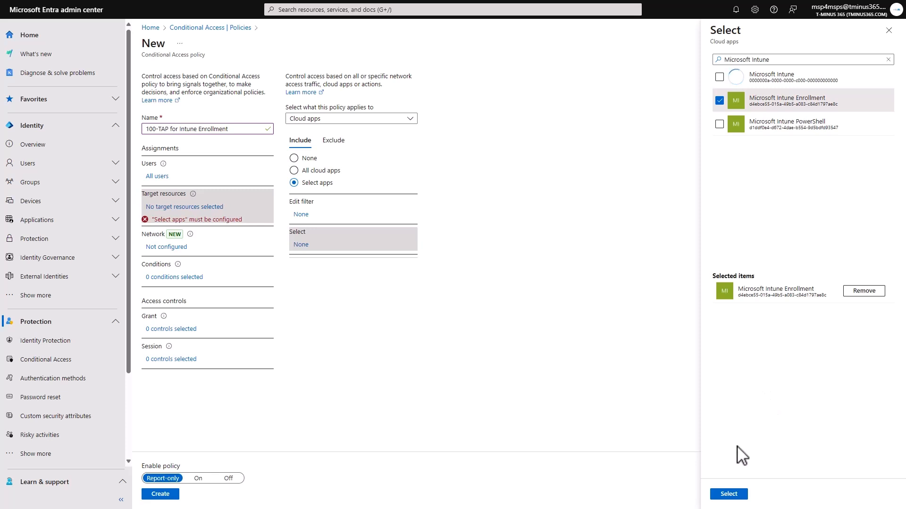
click(729, 494)
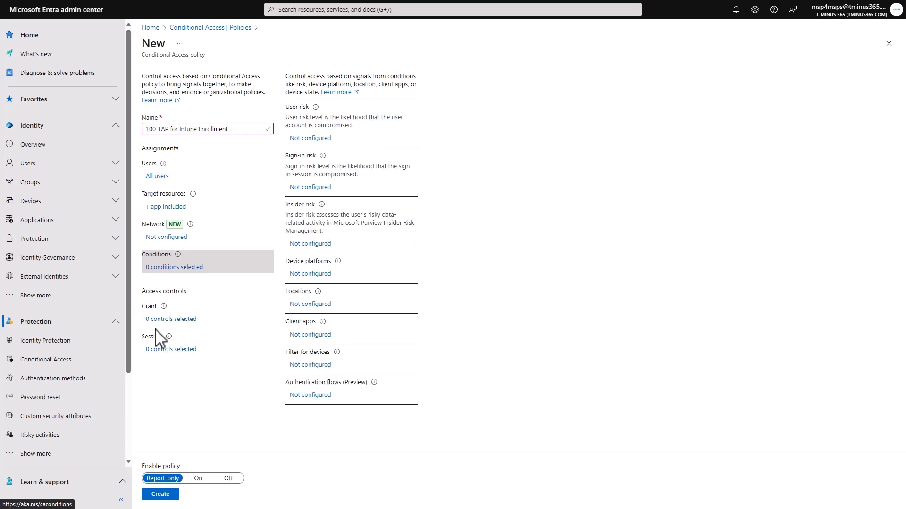
Configure the grant control to require the TAP authentication strength
click(183, 319)
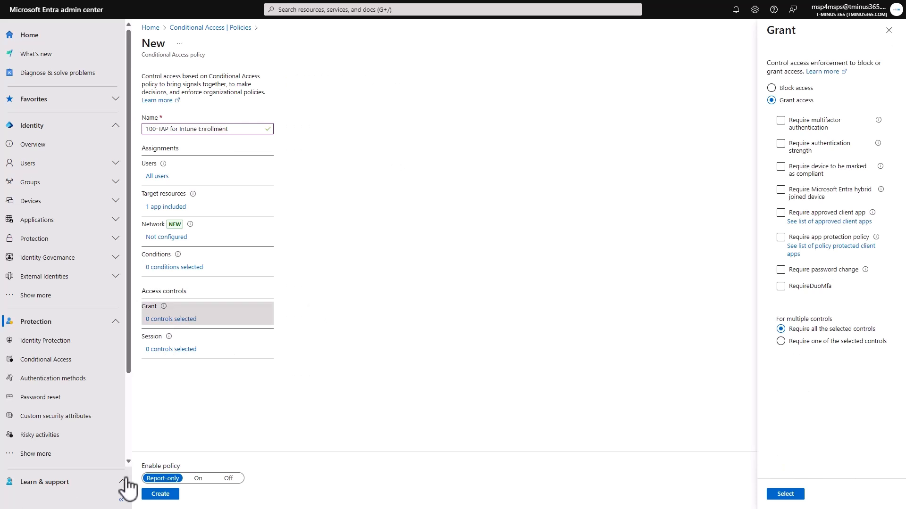
click(805, 151)
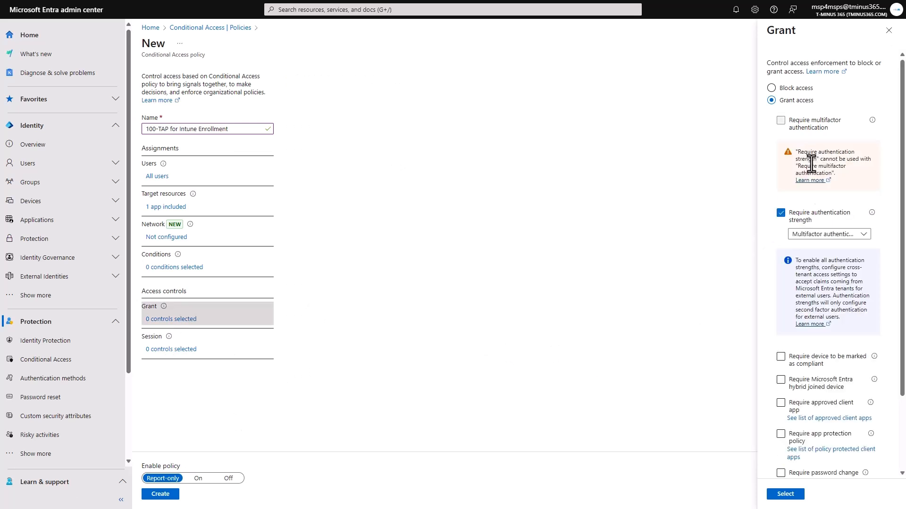
click(795, 234)
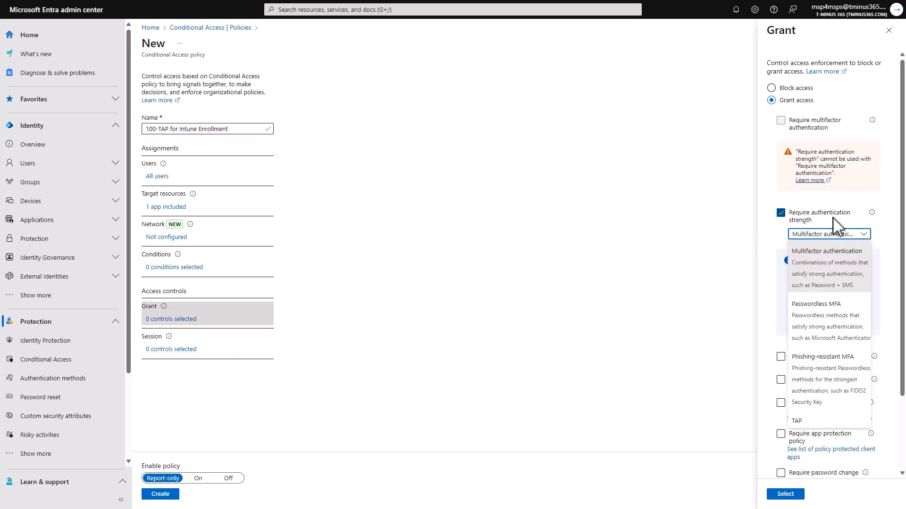
click(823, 422)
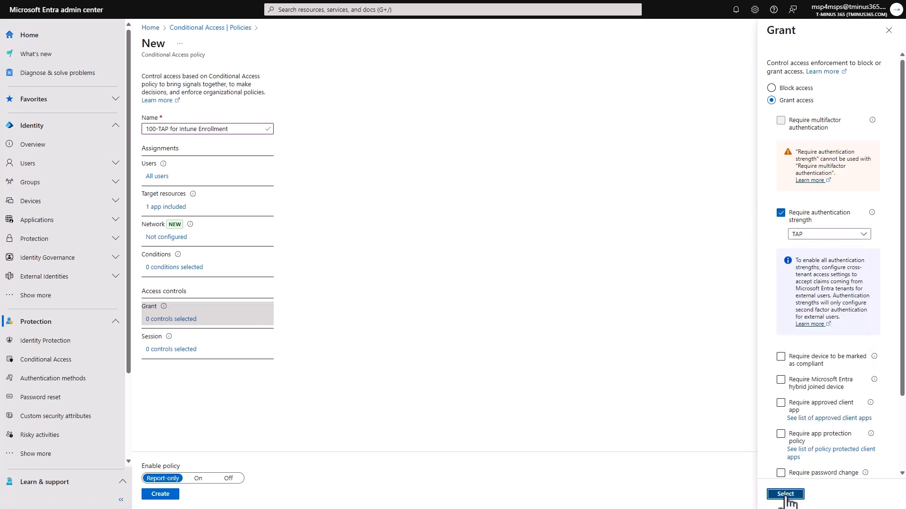
click(784, 494)
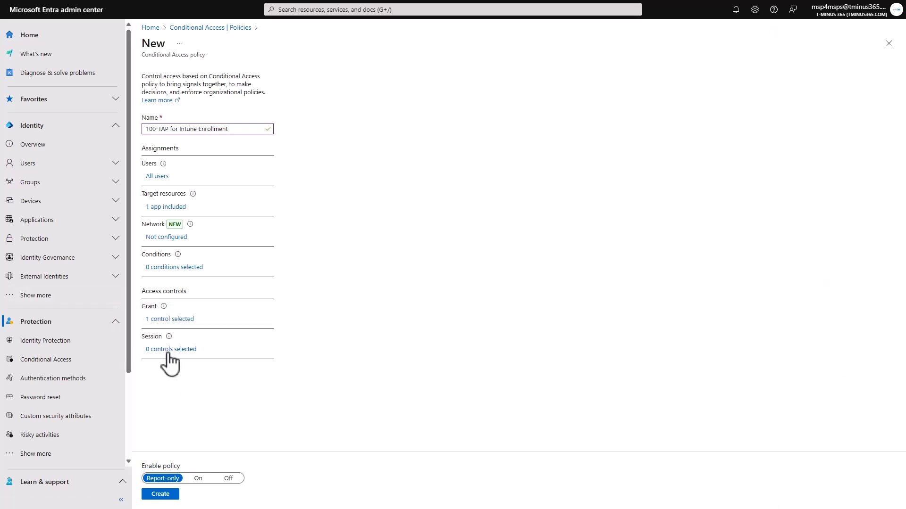
Create the 100-TAP for Intune Enrollment policy in report-only mode
click(233, 130)
click(161, 494)
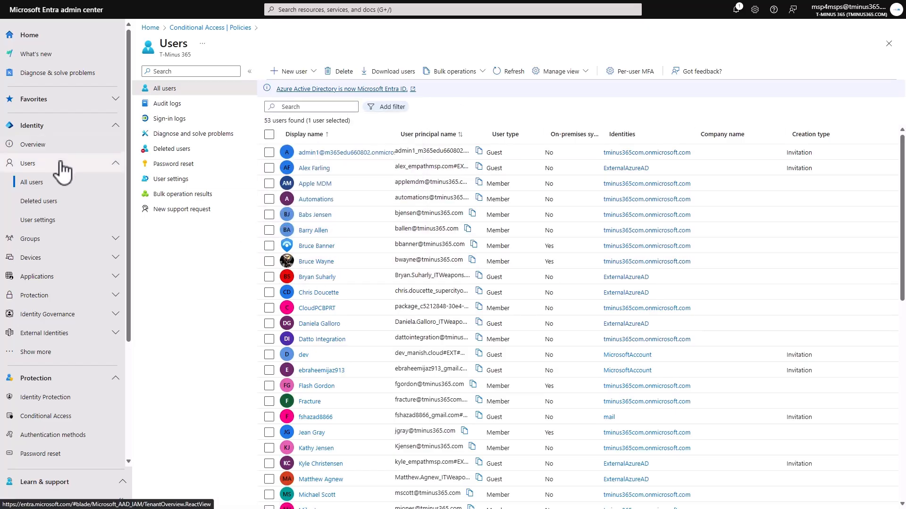
Open a member user's authentication methods and choose Temporary Access Pass as the method to add
click(323, 263)
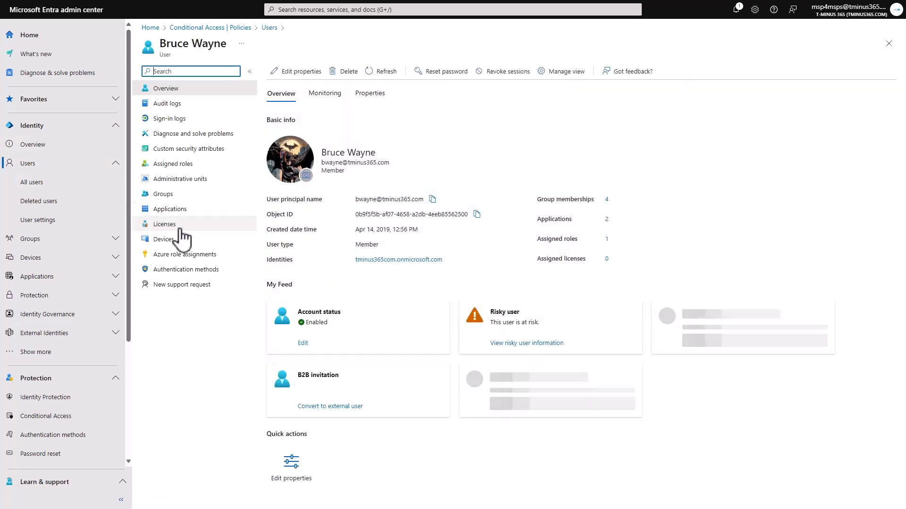
click(185, 269)
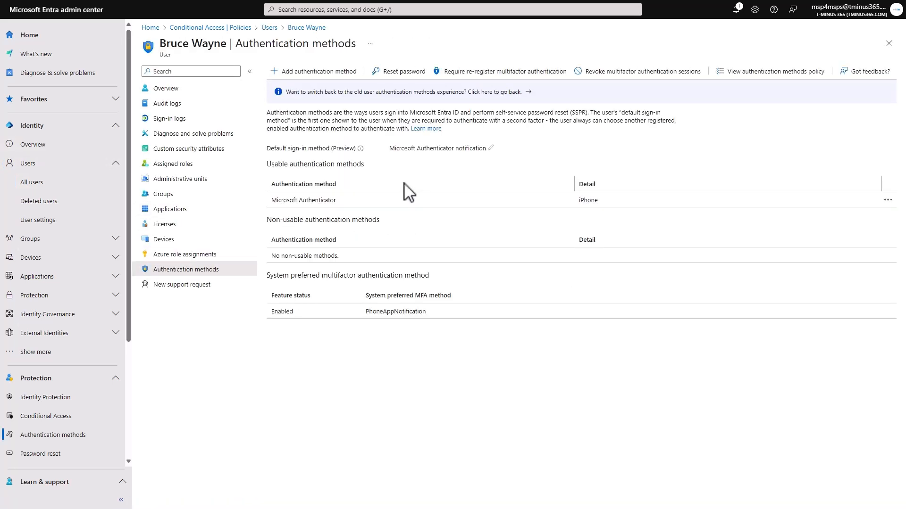
click(329, 72)
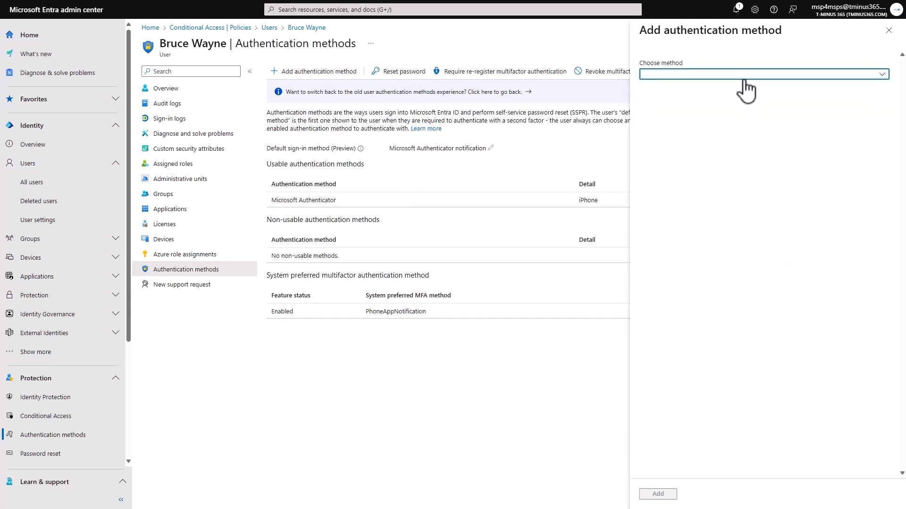
click(745, 75)
click(698, 117)
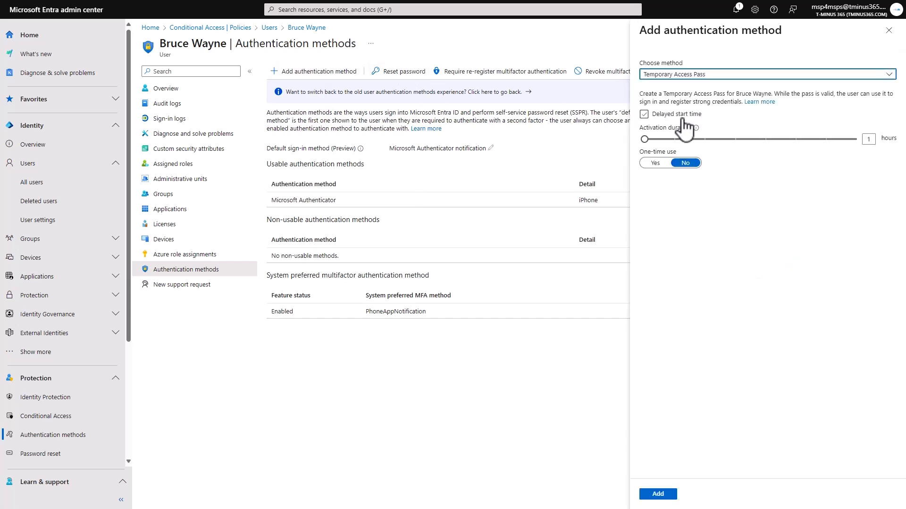
Issue a one-time-use Temporary Access Pass without a delayed start, keep the 1-hour activation duration, and highlight the generated pass
click(644, 114)
click(643, 114)
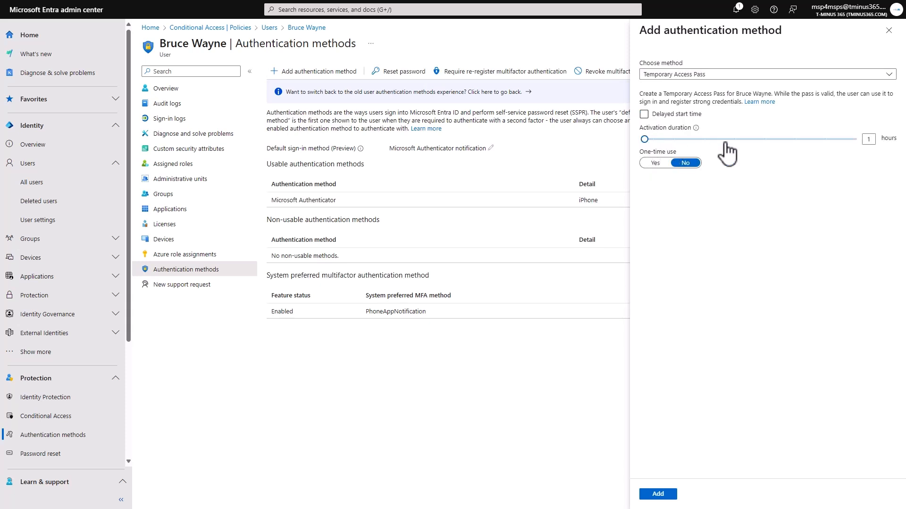
click(655, 163)
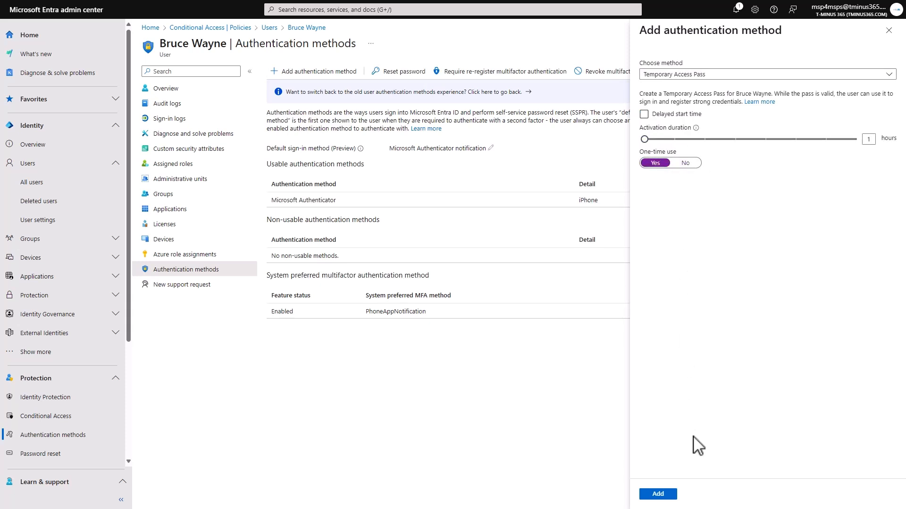
click(658, 494)
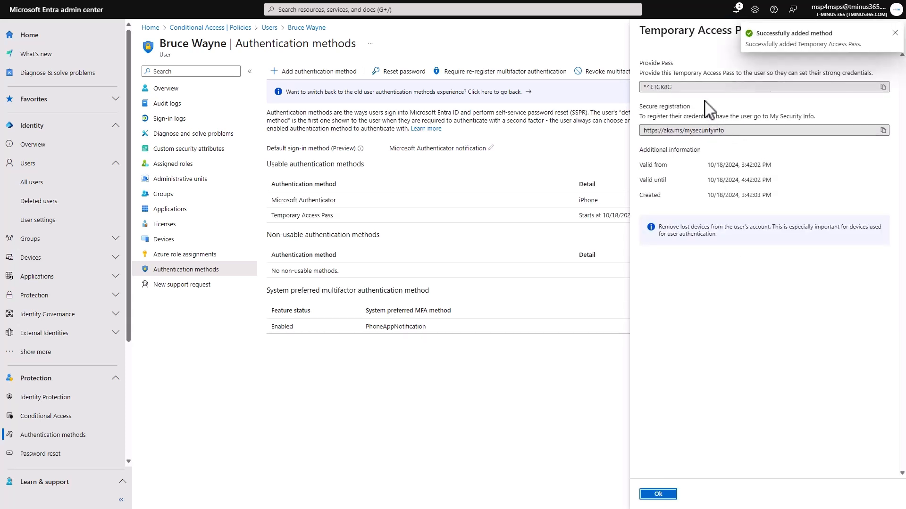
drag(703, 107, 667, 91)
click(667, 88)
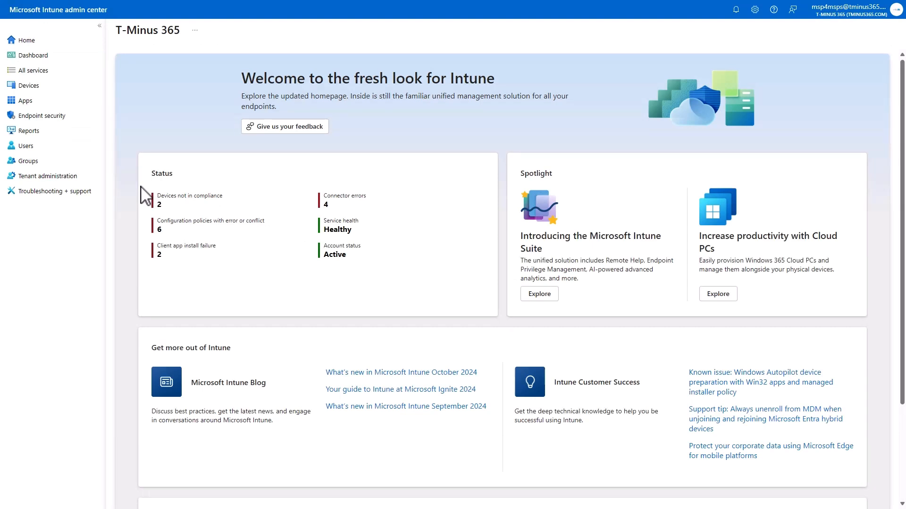
Switch to the Microsoft Intune admin center and start an iOS/iPadOS app protection policy named Test
click(61, 101)
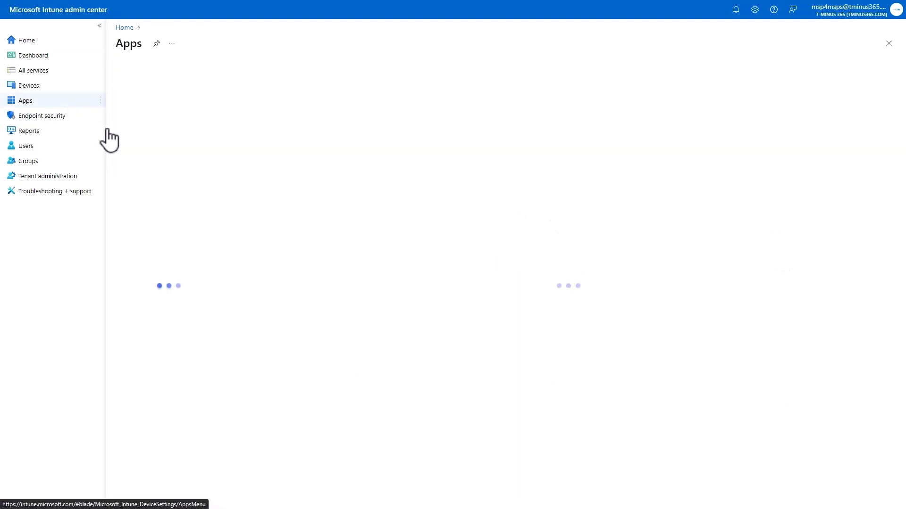
click(158, 239)
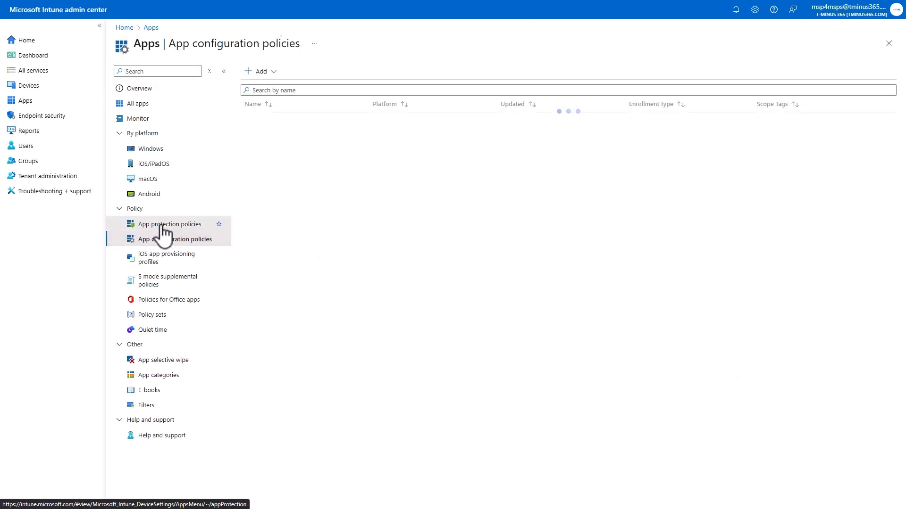
click(163, 226)
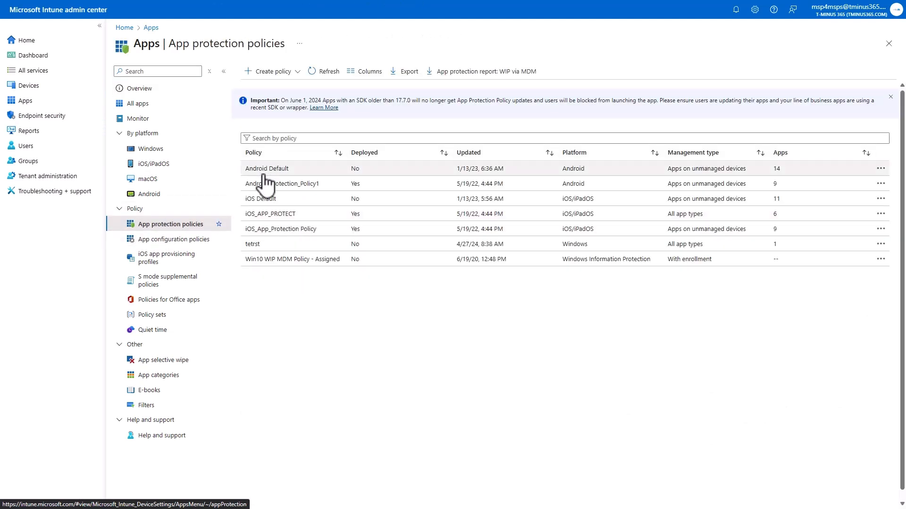
click(273, 71)
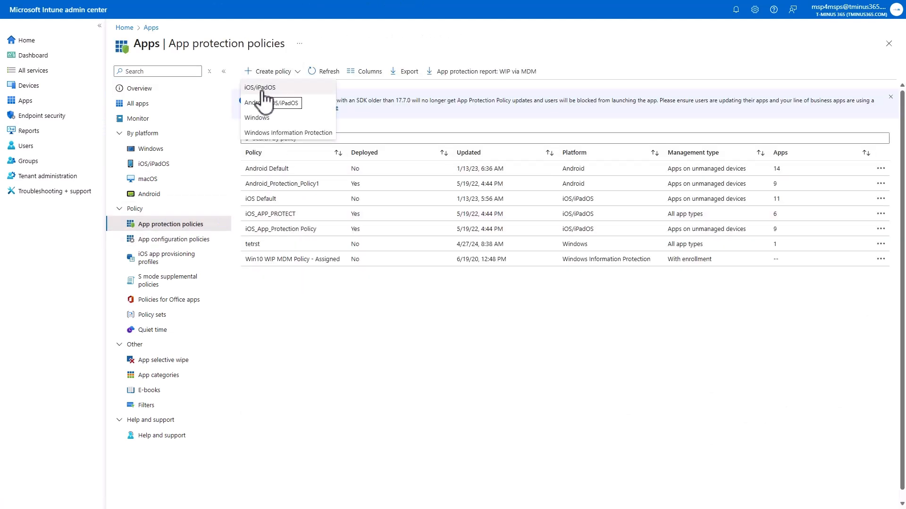
click(261, 89)
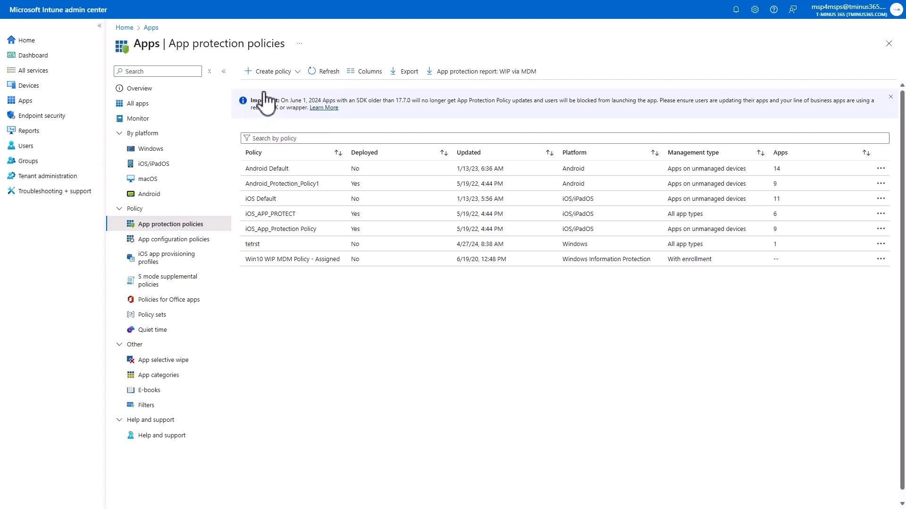
click(299, 100)
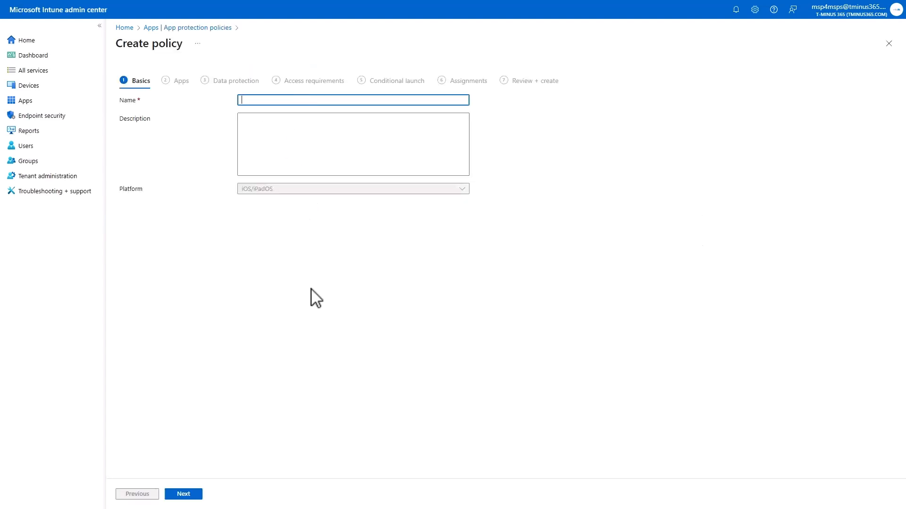
text(Test)
click(196, 495)
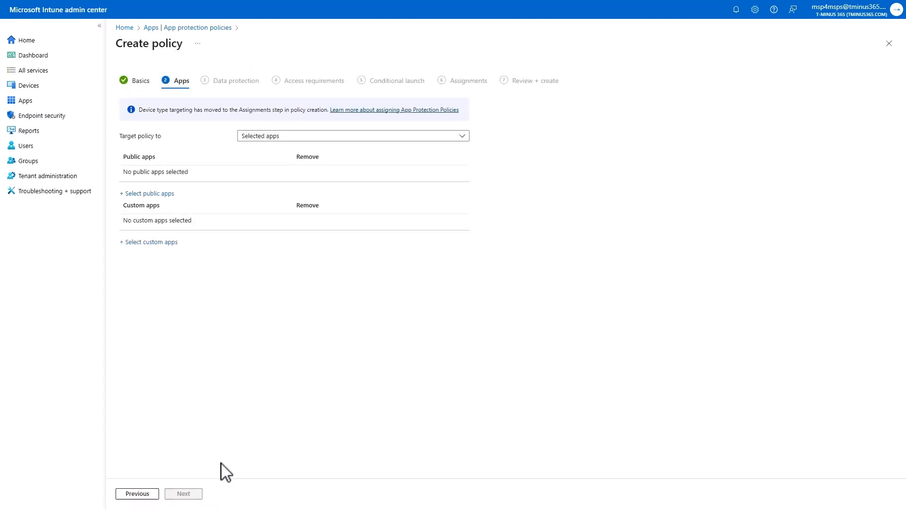
Target the app protection policy to All Microsoft Apps and proceed to its data protection settings
click(309, 137)
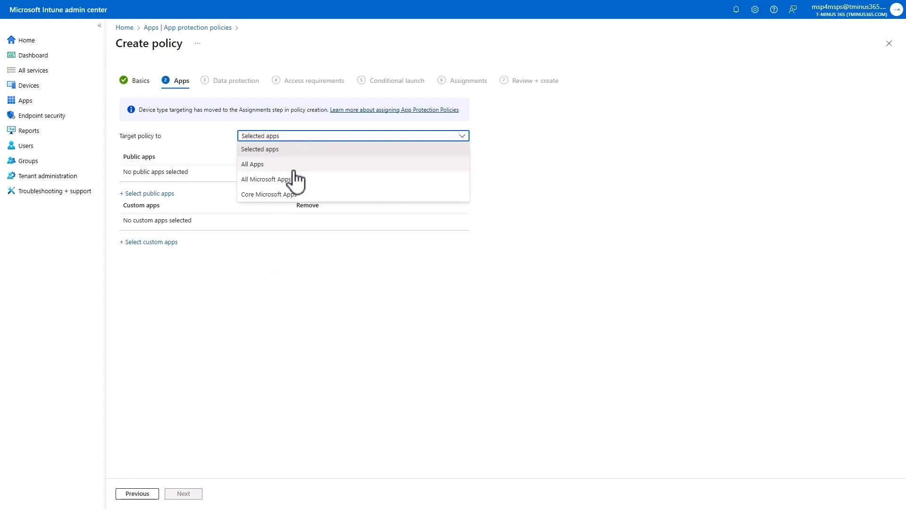
click(290, 195)
click(283, 136)
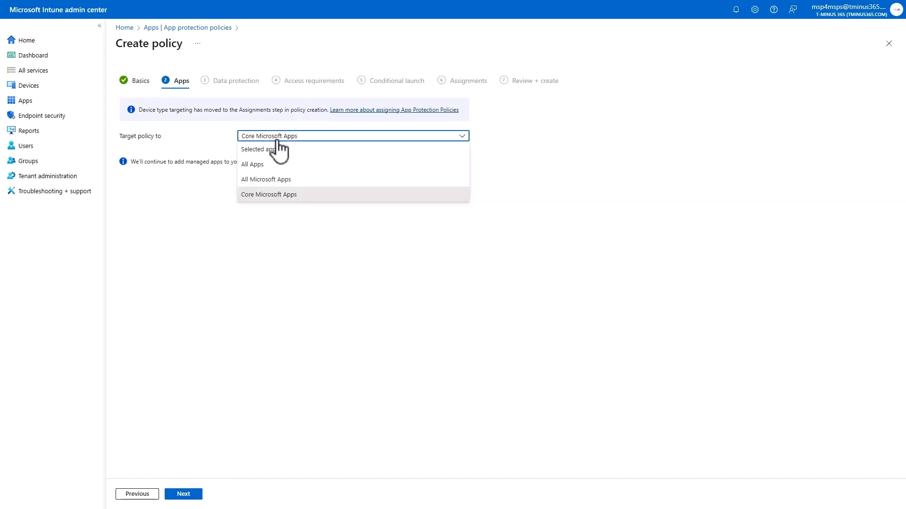
click(262, 183)
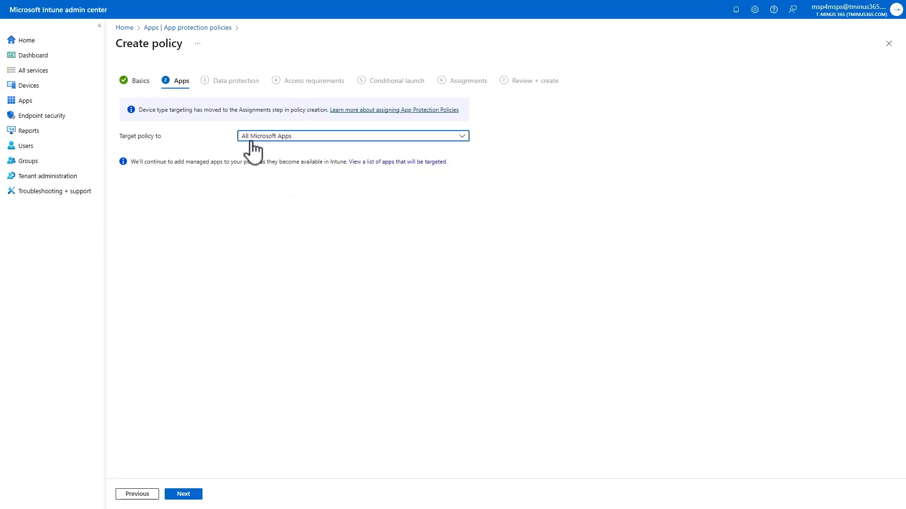
click(185, 495)
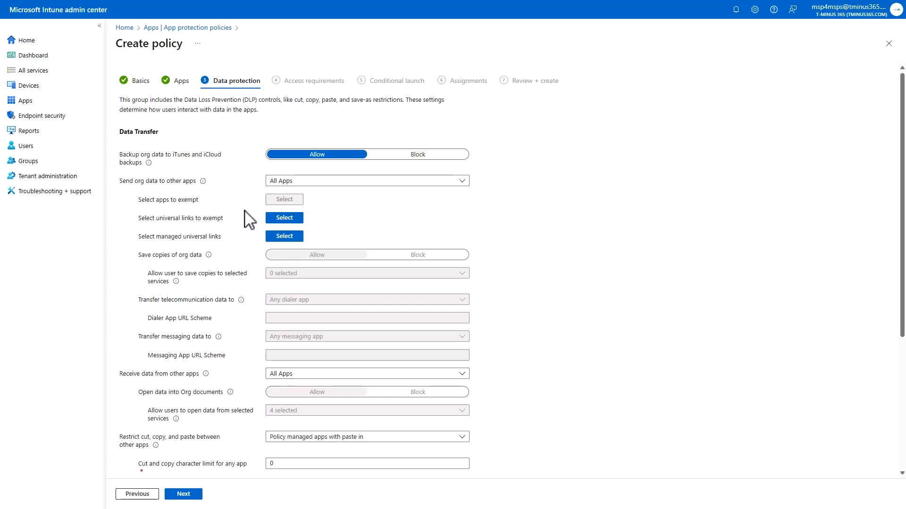
Review the policy's data transfer, encryption and functionality settings
scroll(244, 210, down, 1)
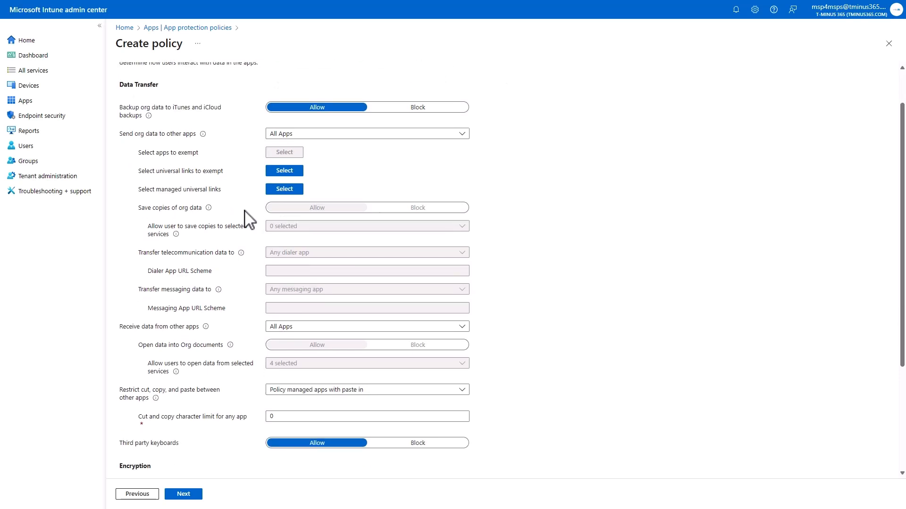
scroll(245, 211, down, 2)
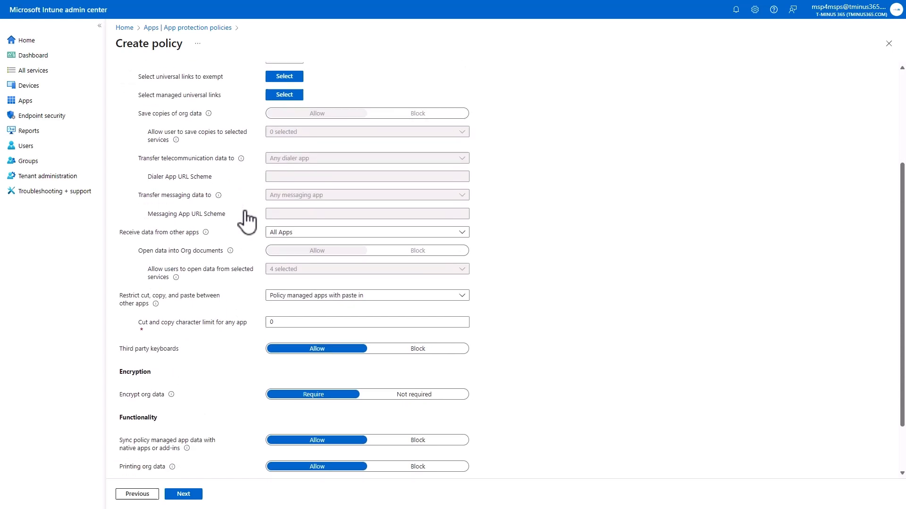
scroll(247, 221, down, 1)
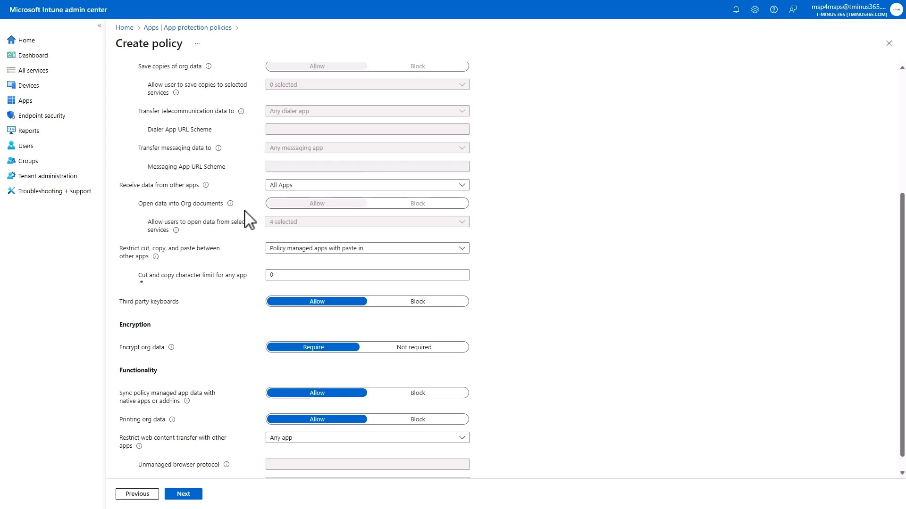
scroll(244, 210, down, 1)
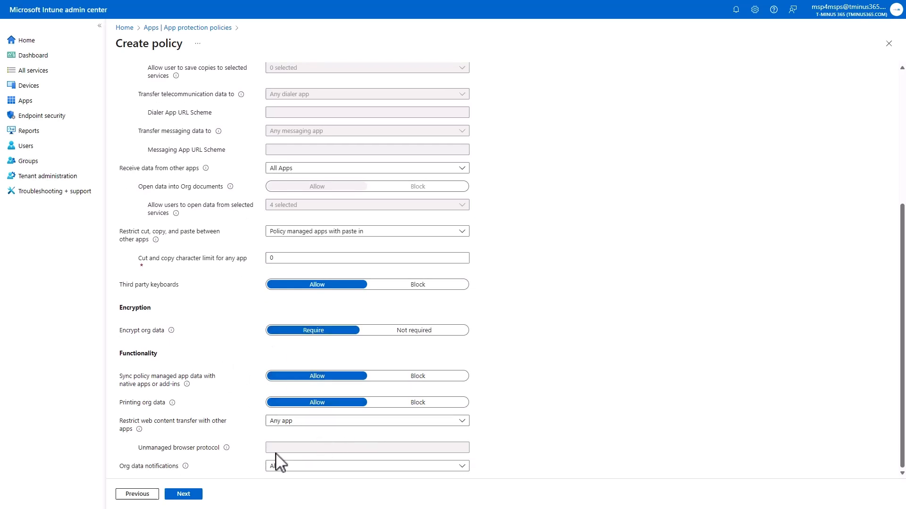
drag(171, 314, 204, 345)
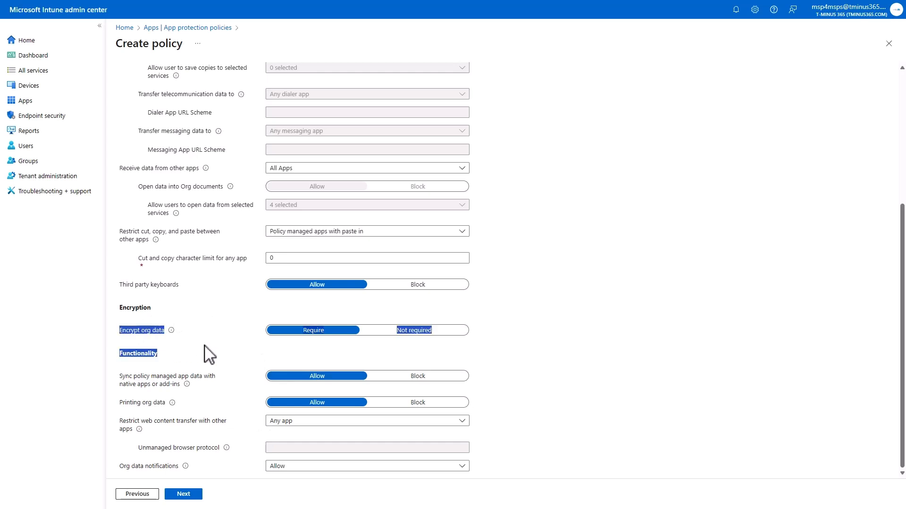
drag(172, 320, 123, 307)
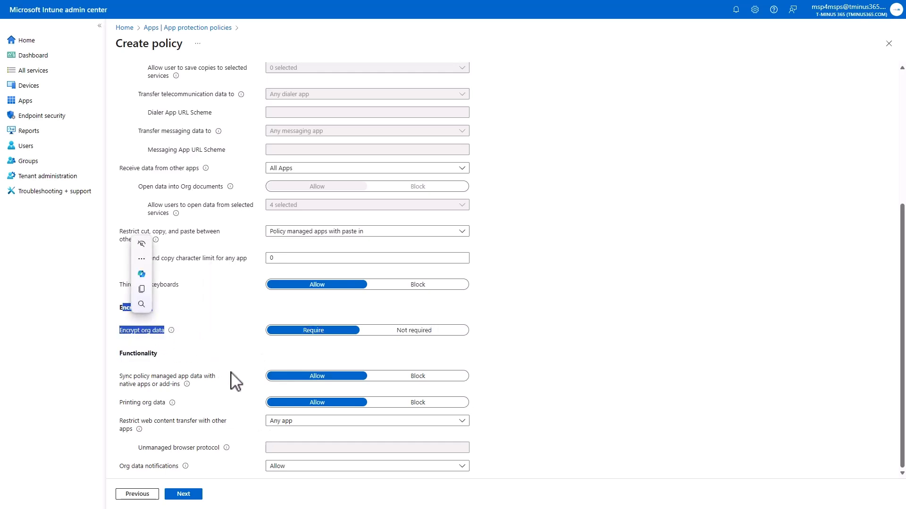
click(230, 375)
scroll(229, 376, up, 5)
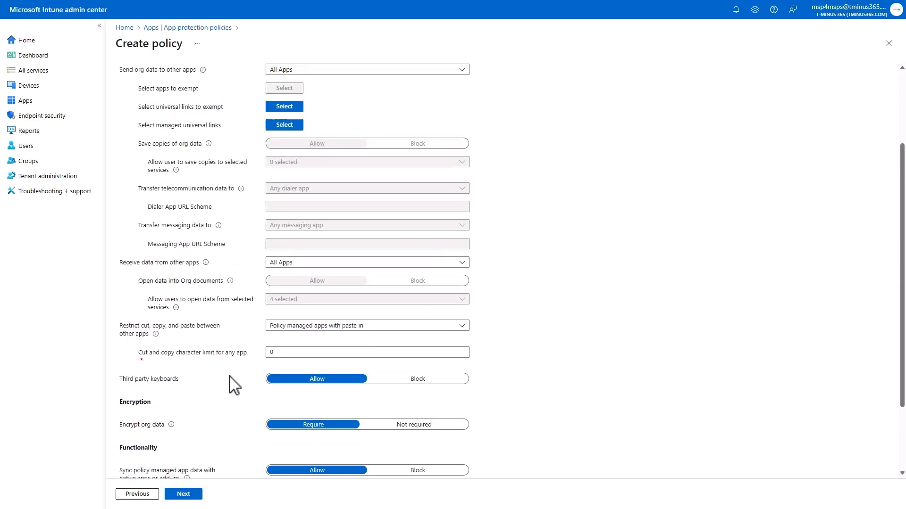
Review the policy's PIN and credential access requirements and its conditional launch settings
click(194, 494)
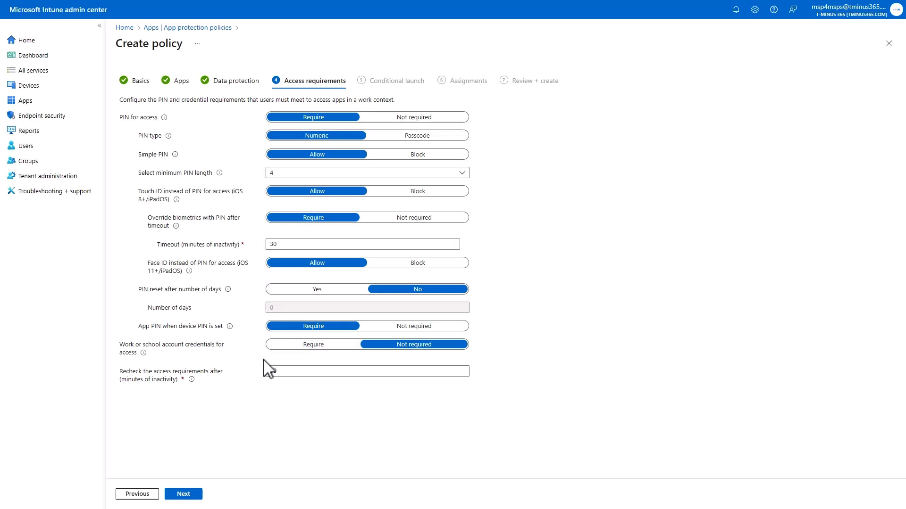
click(178, 494)
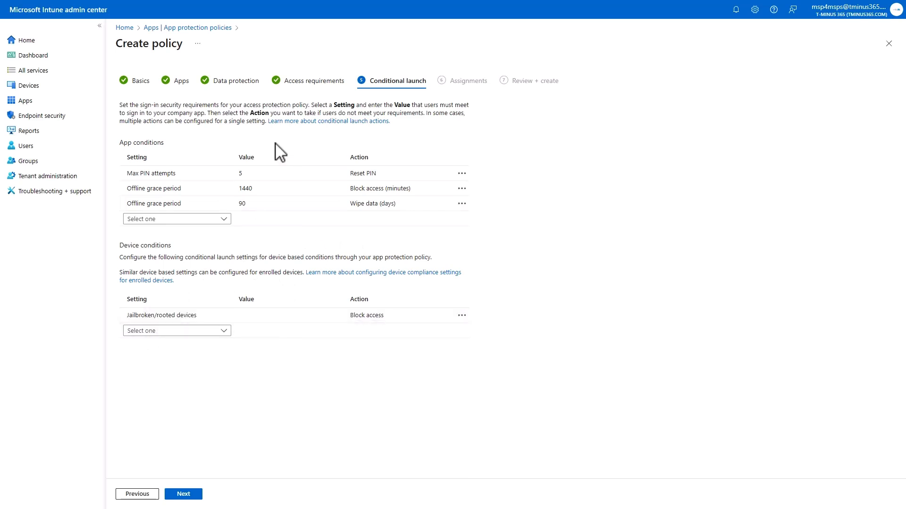
mouse_move(376, 209)
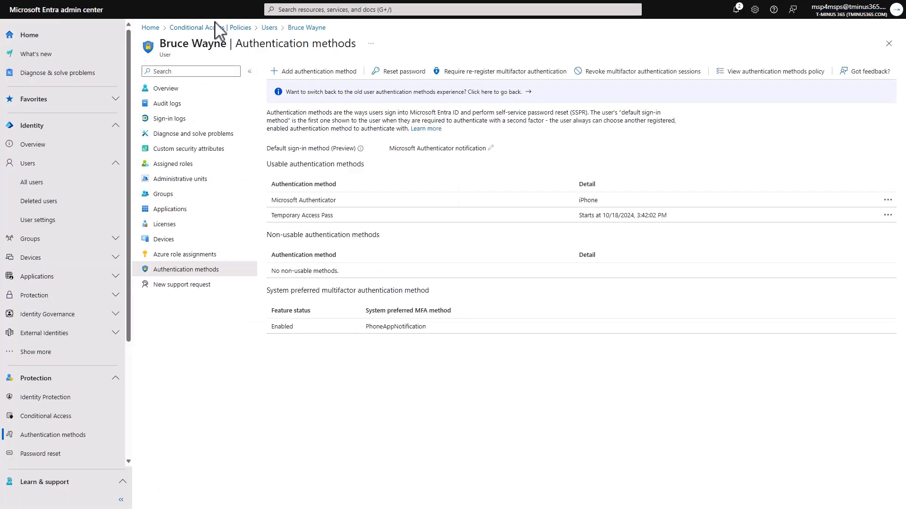
In the Microsoft Entra admin center, start a Conditional Access policy named 100-Mobile-App Protection and assign it to all users
click(214, 26)
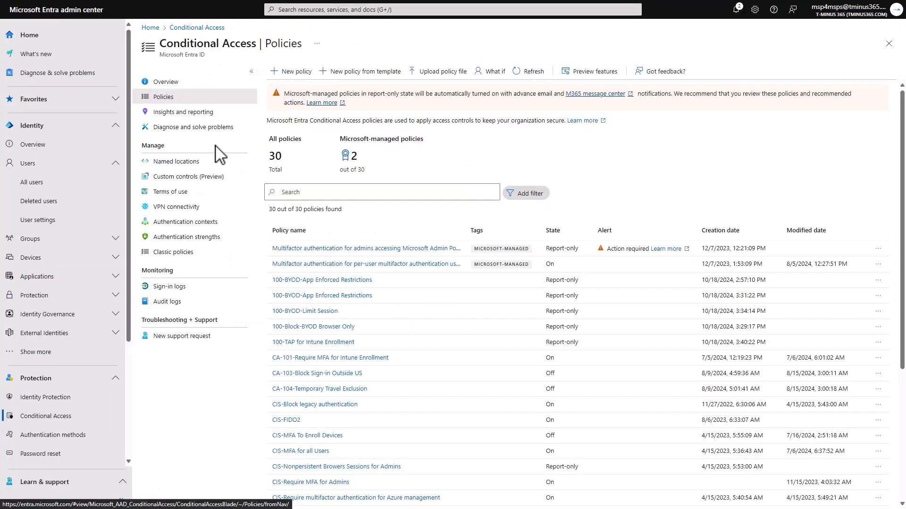
click(290, 72)
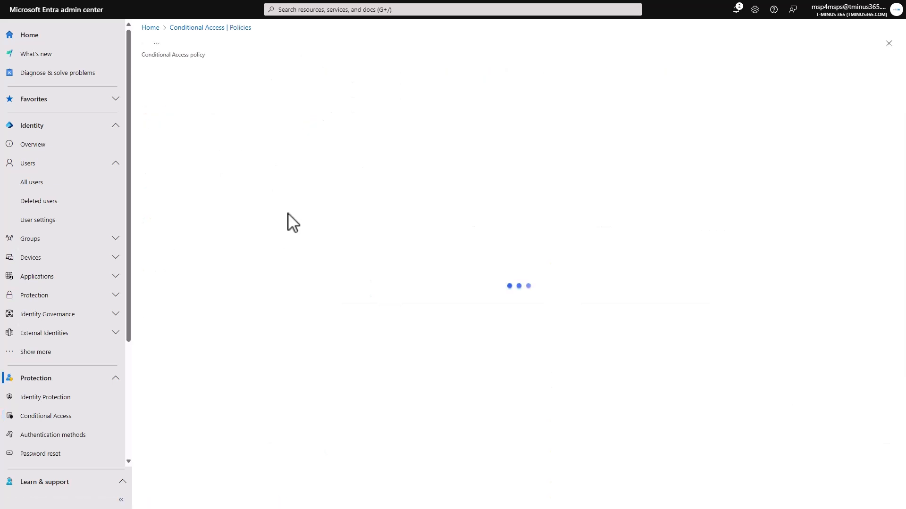
click(227, 129)
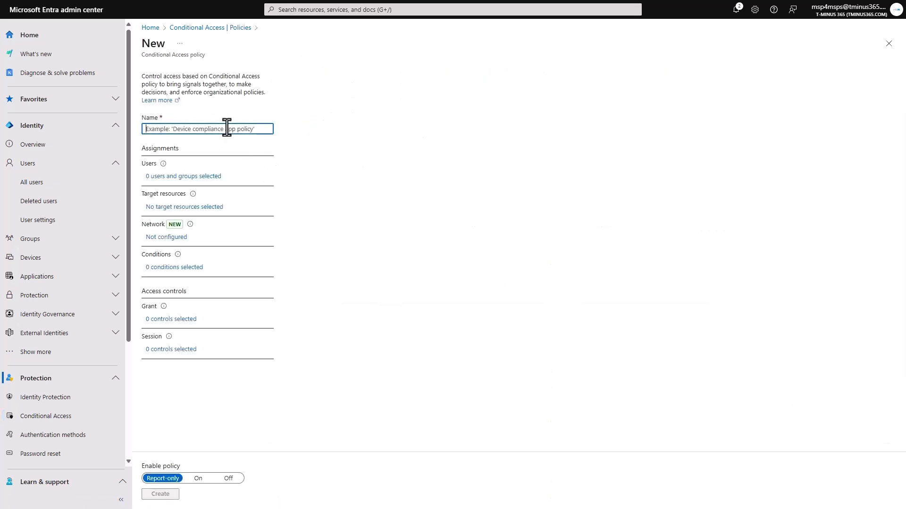
text(100-B)
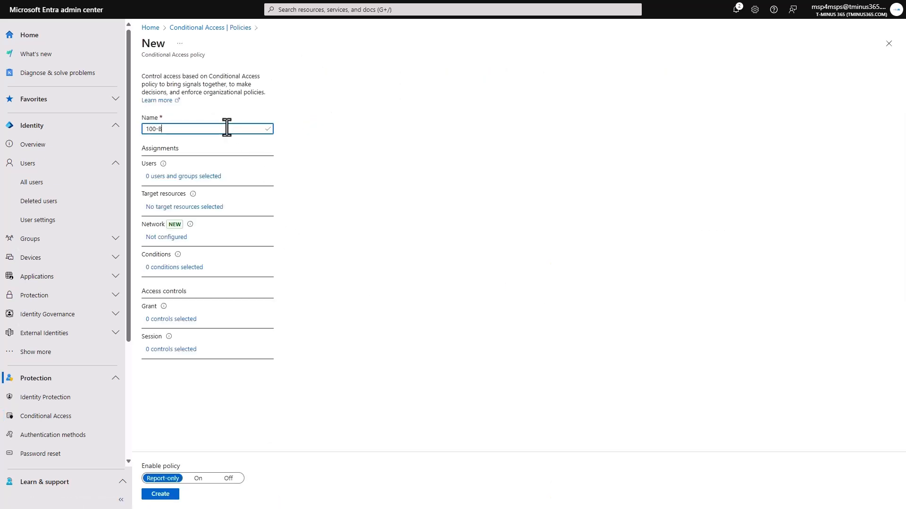
key(BackSpace)
text(Mobile-App Protection)
click(203, 177)
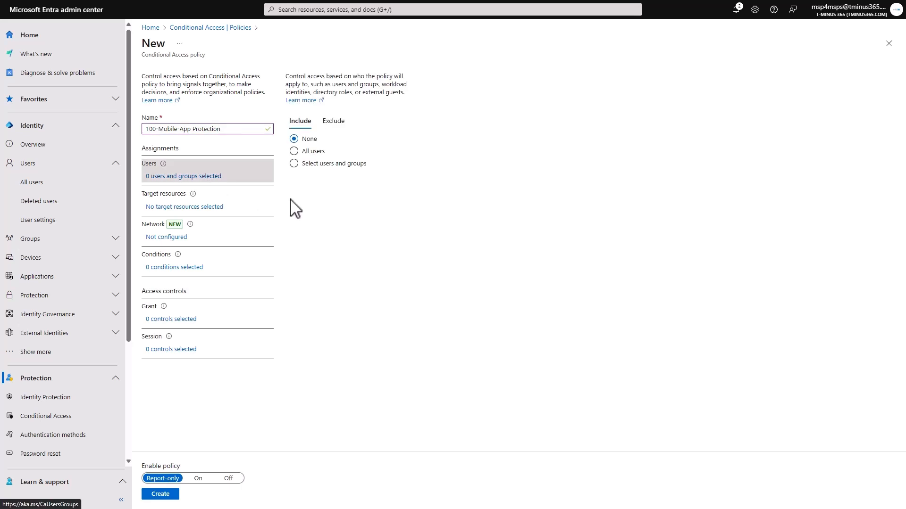
click(307, 152)
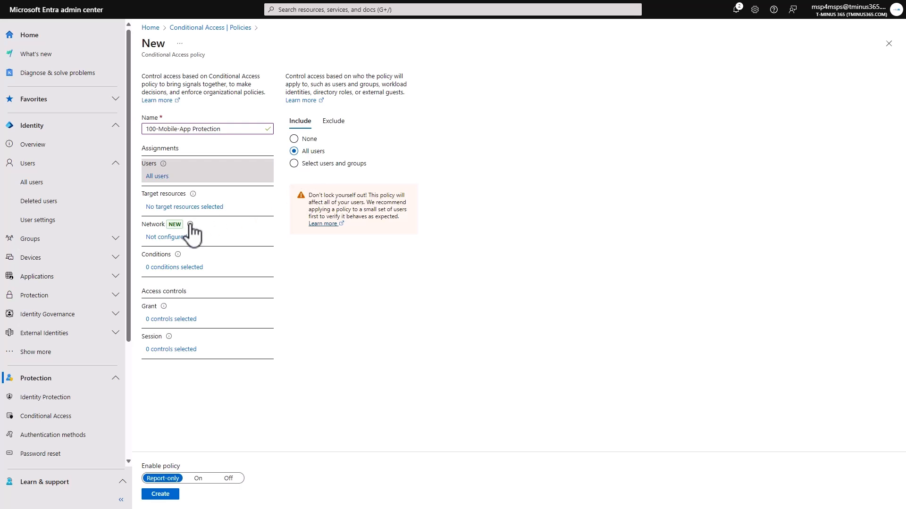
Set the policy's grant control to Require app protection policy only, leaving Require approved client app unselected
click(178, 320)
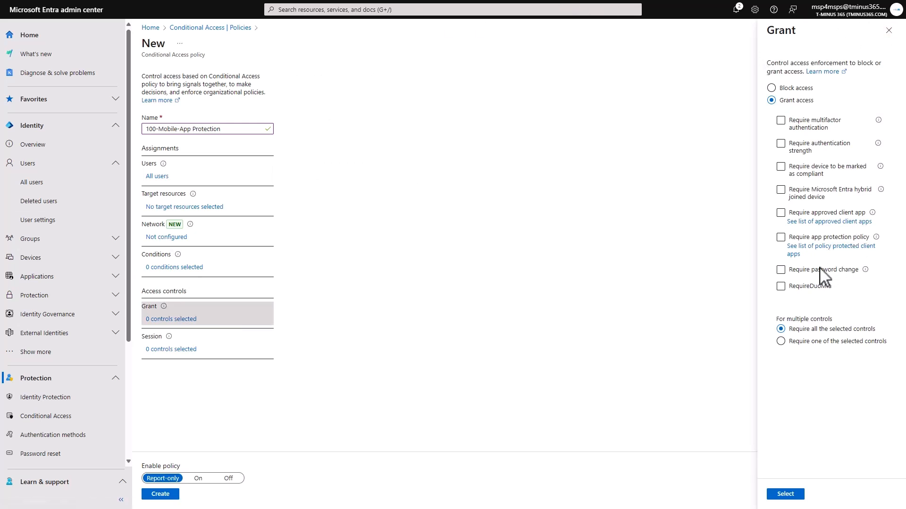
click(805, 237)
click(783, 214)
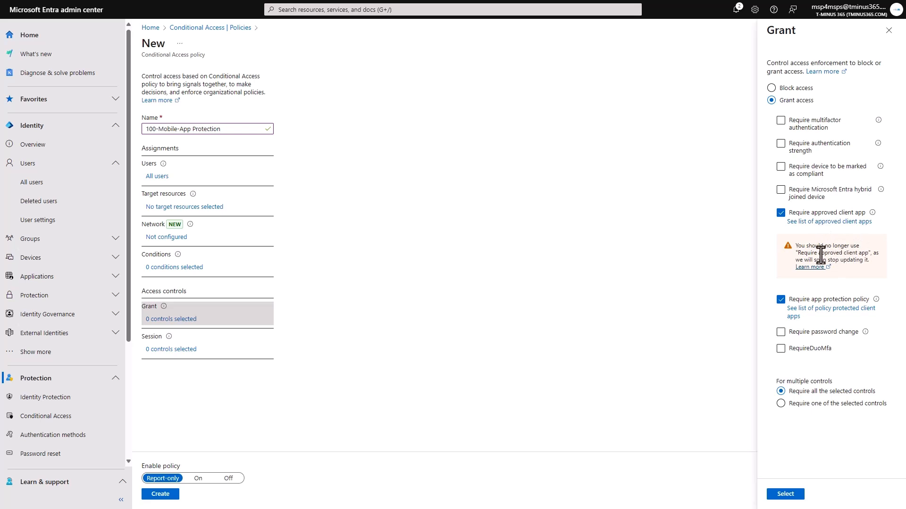
mouse_move(869, 260)
mouse_down()
mouse_move(791, 250)
mouse_move(865, 253)
mouse_move(881, 264)
mouse_up()
click(780, 260)
click(839, 281)
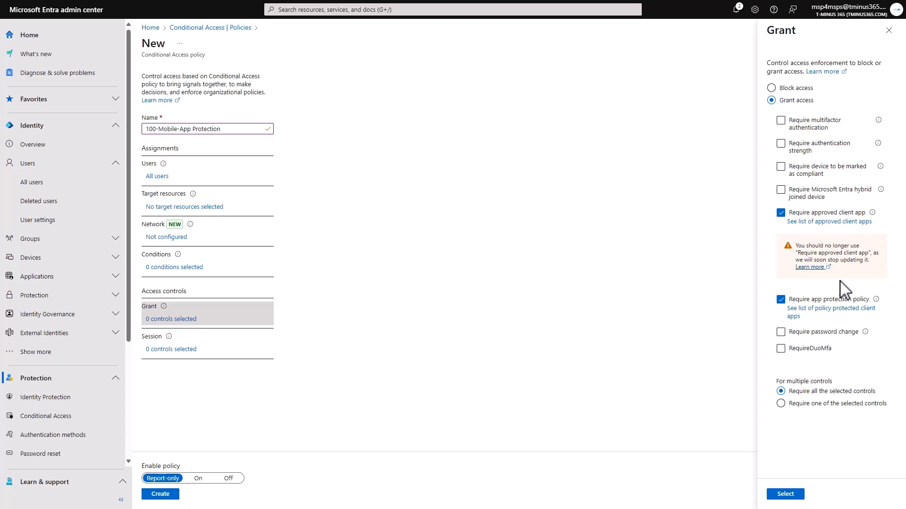
click(802, 213)
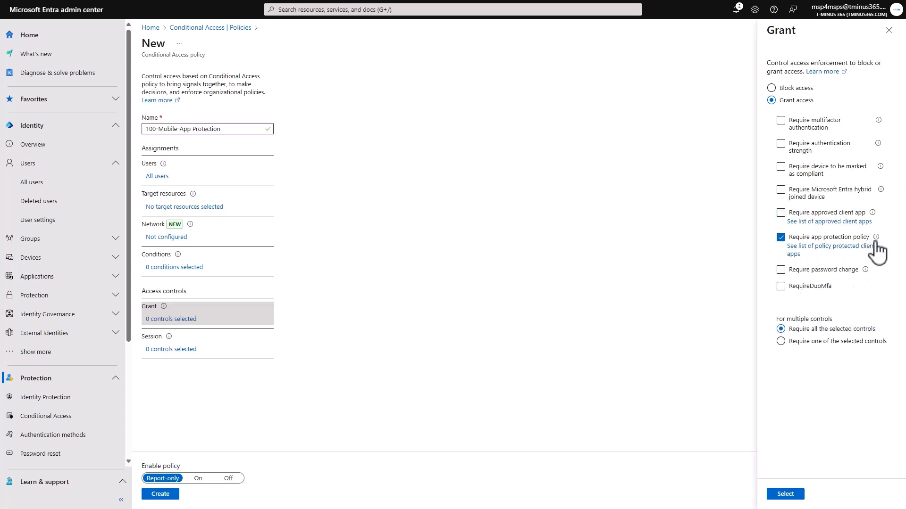
Check the Microsoft Learn list of client apps that support the app protection policy requirement, and return to the Entra policy
mouse_move(876, 238)
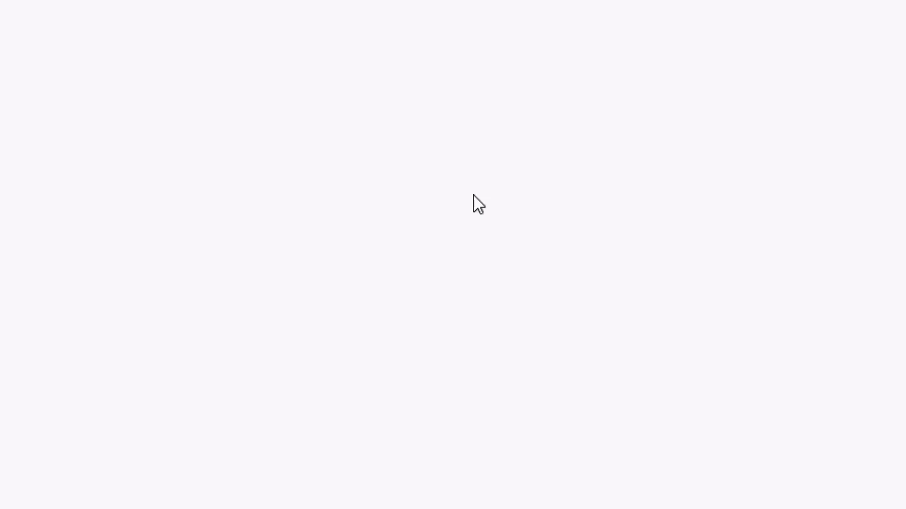
scroll(370, 265, down, 2)
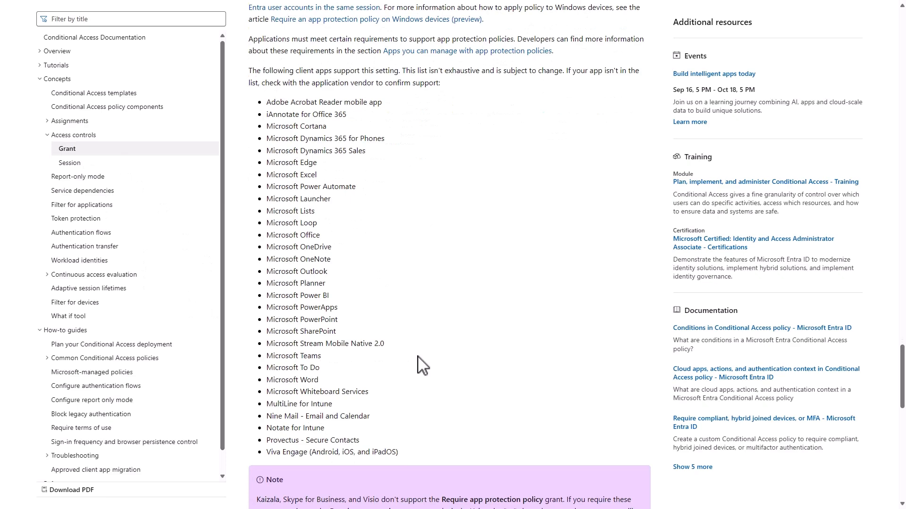
key(F11)
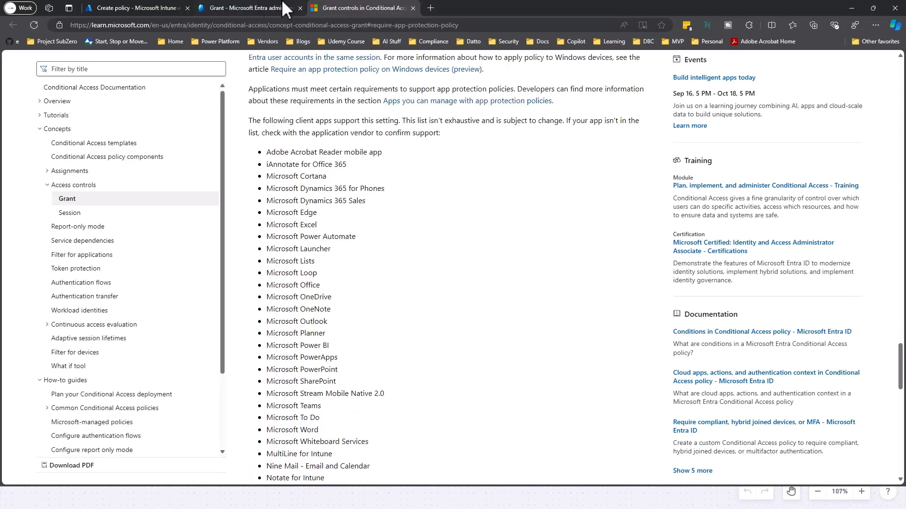
click(277, 6)
key(F11)
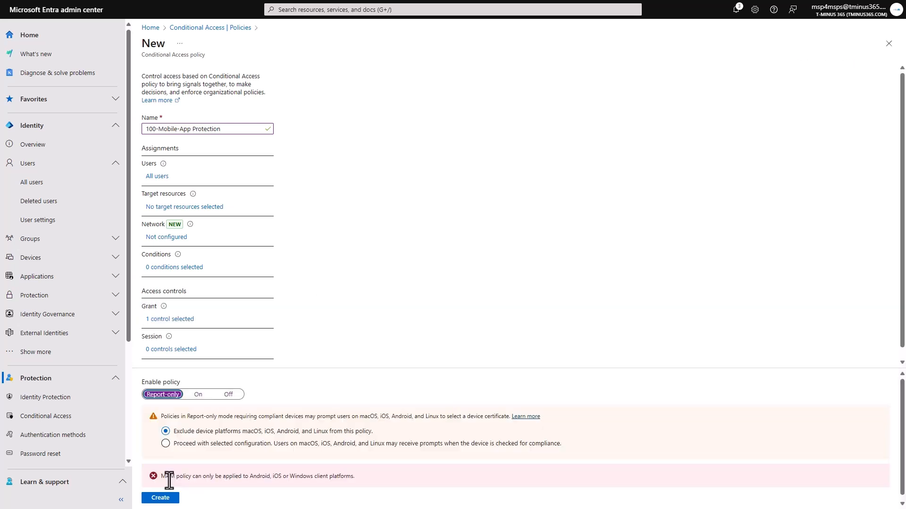
Configure the policy's device platforms condition to include only Android and iOS, and reopen its grant controls
click(183, 267)
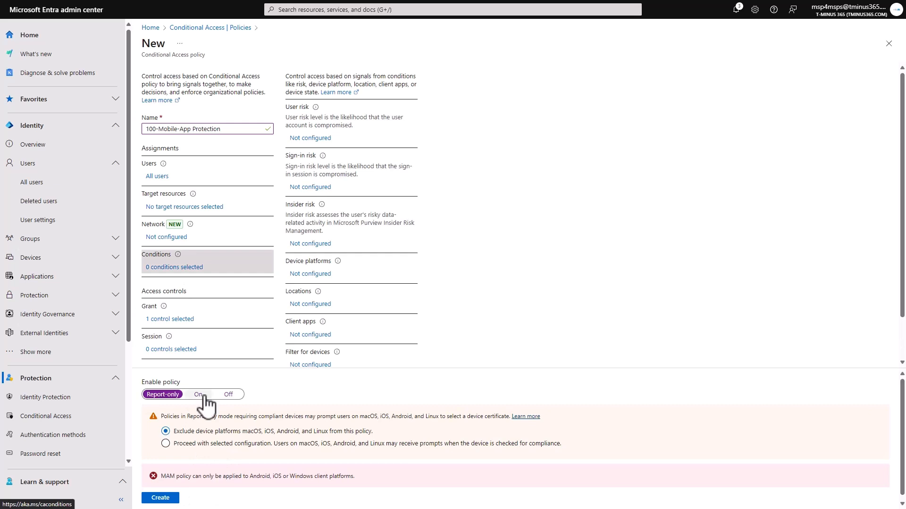
click(302, 274)
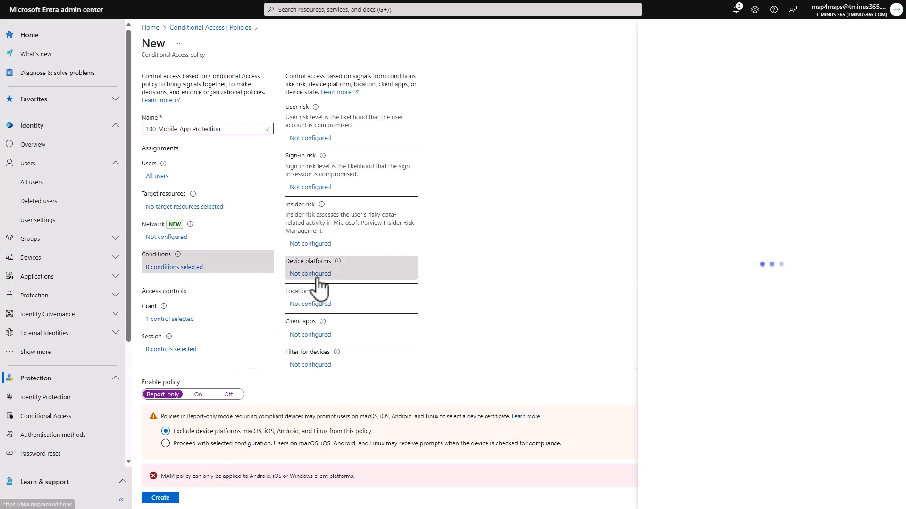
click(790, 97)
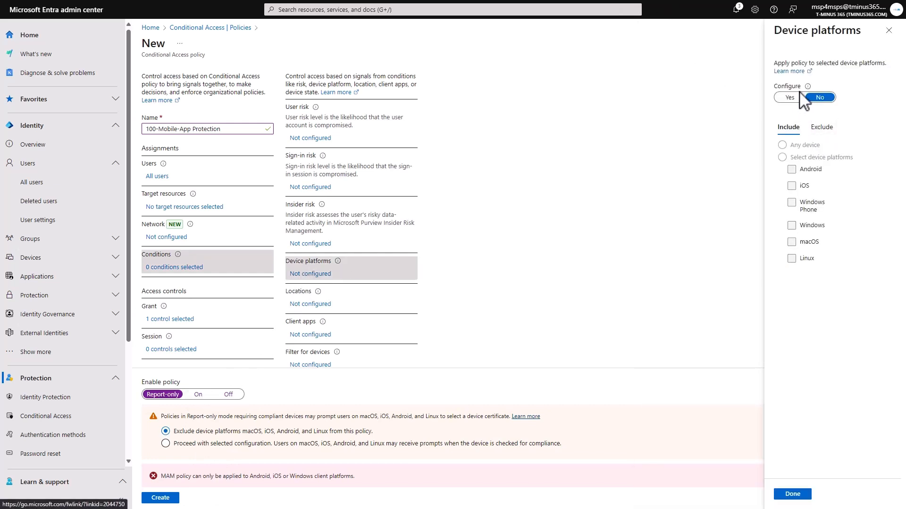
click(823, 157)
click(804, 185)
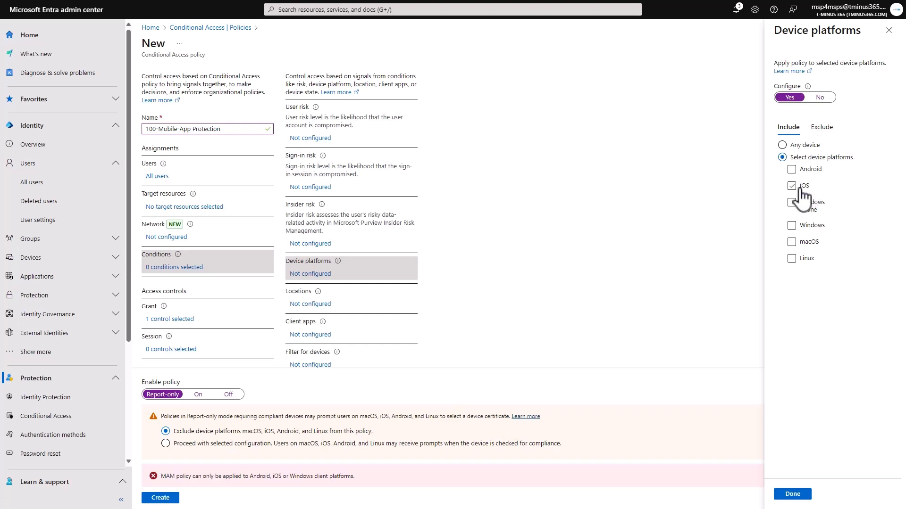
click(804, 184)
click(794, 493)
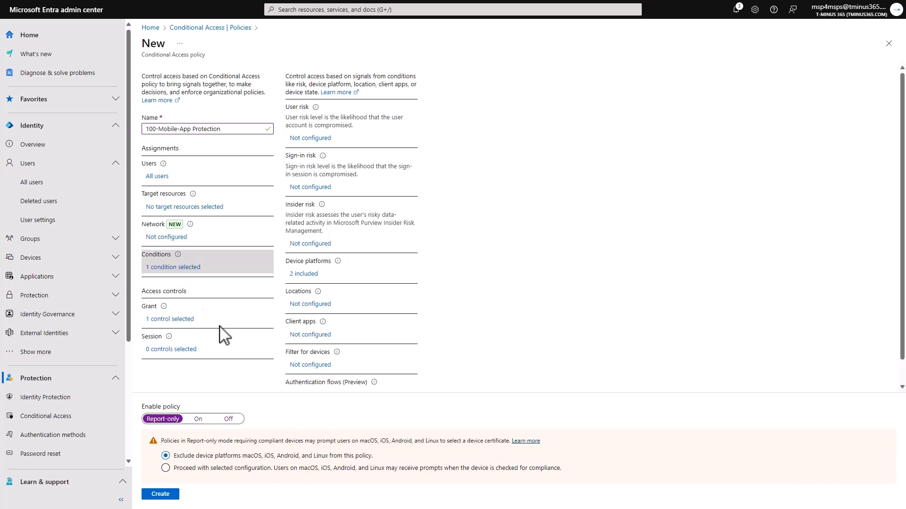
click(177, 320)
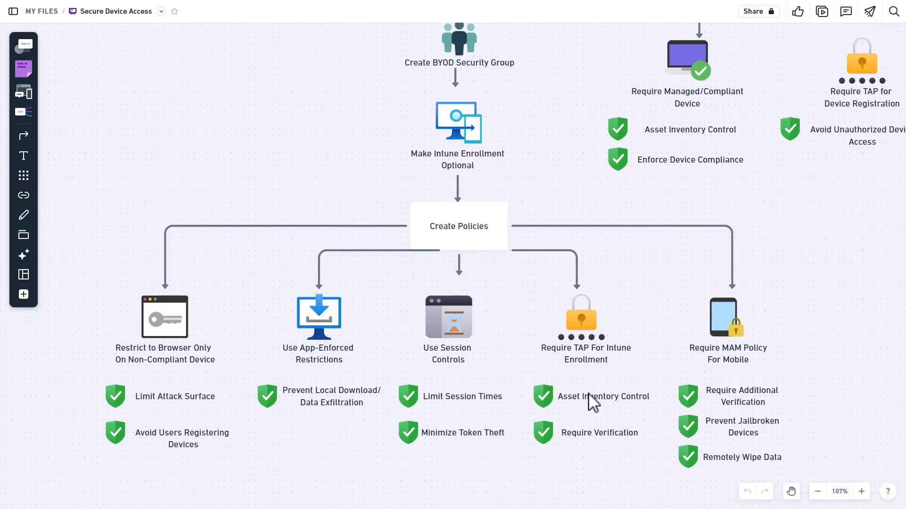
In the Secure Device Access diagram, examine the Create Policies branch for when personal devices are not allowed
key(space)
drag(651, 287, 256, 429)
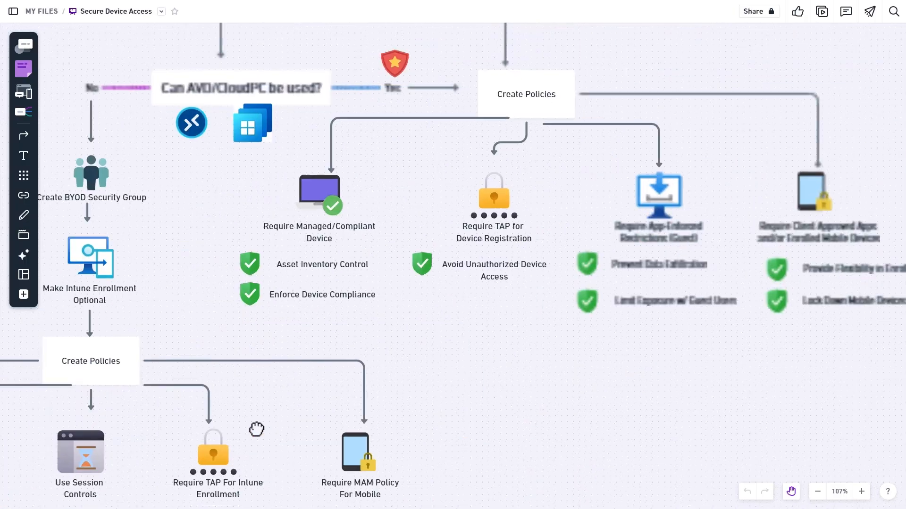
drag(403, 341, 387, 441)
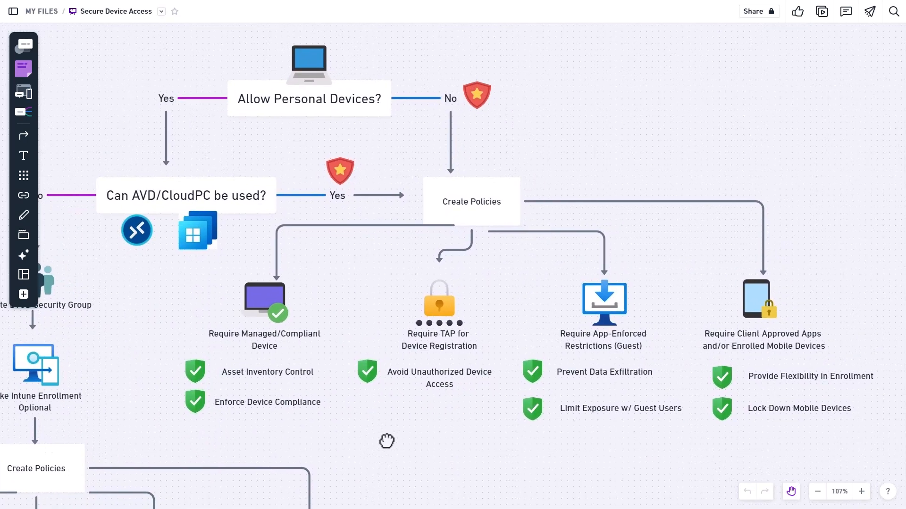